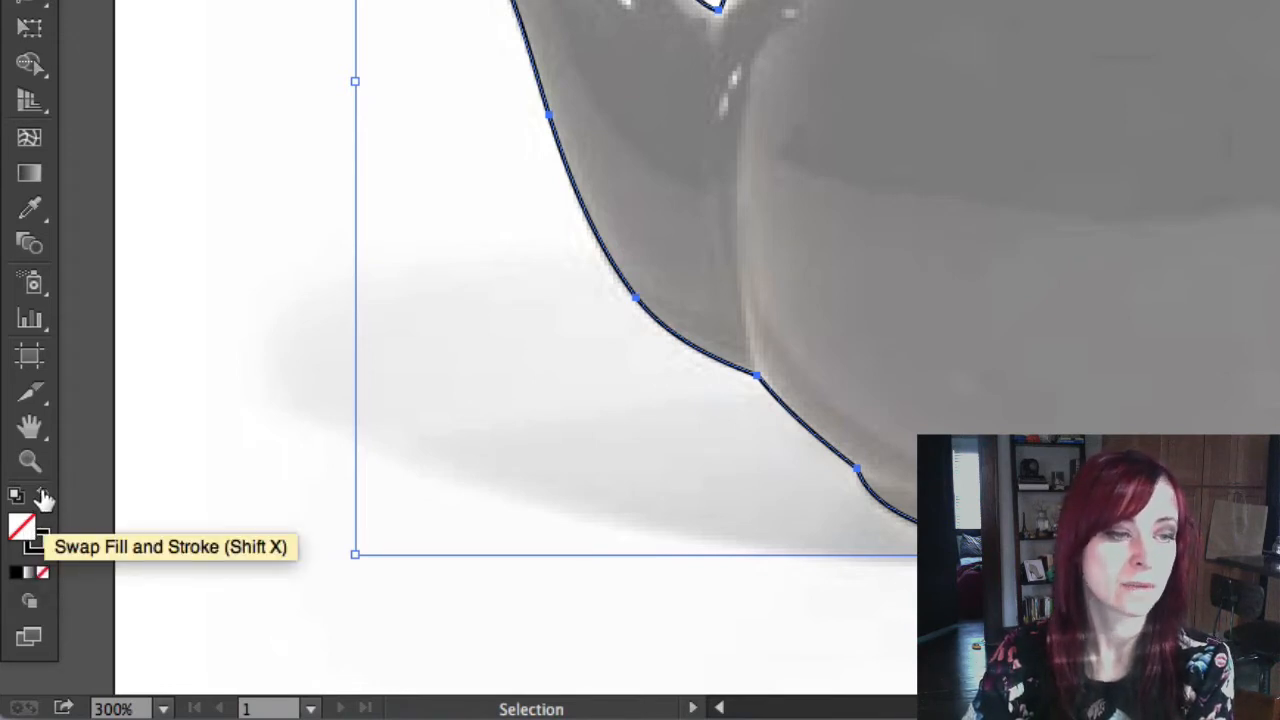
Swap the fill and stroke of the traced teapot outline, making the stroke the active colour setting.
left_click(44, 499)
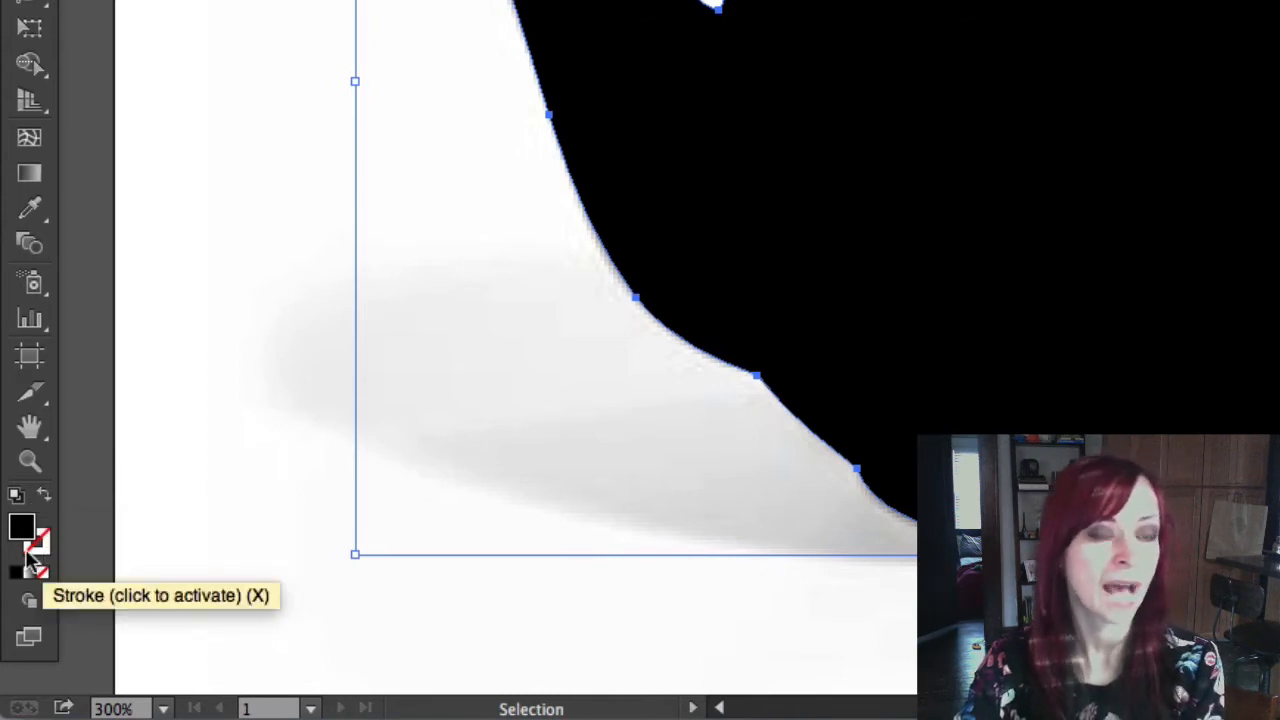
left_click(42, 545)
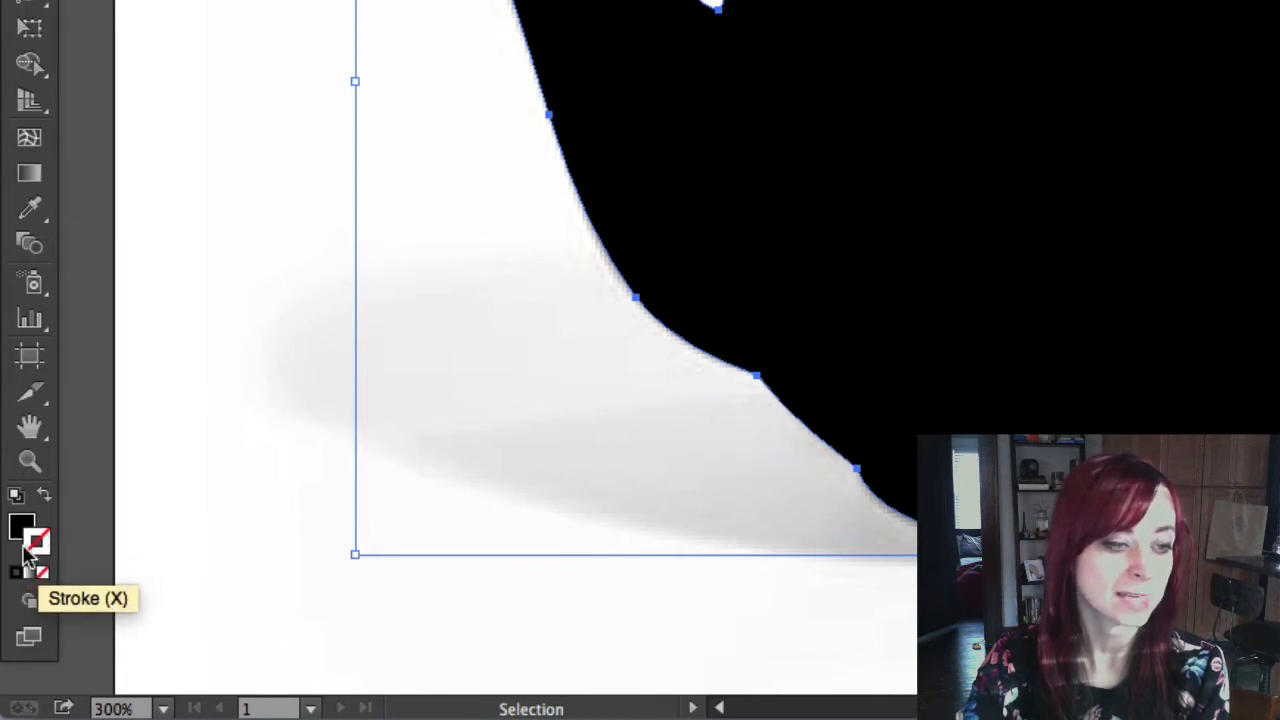
left_click(32, 527)
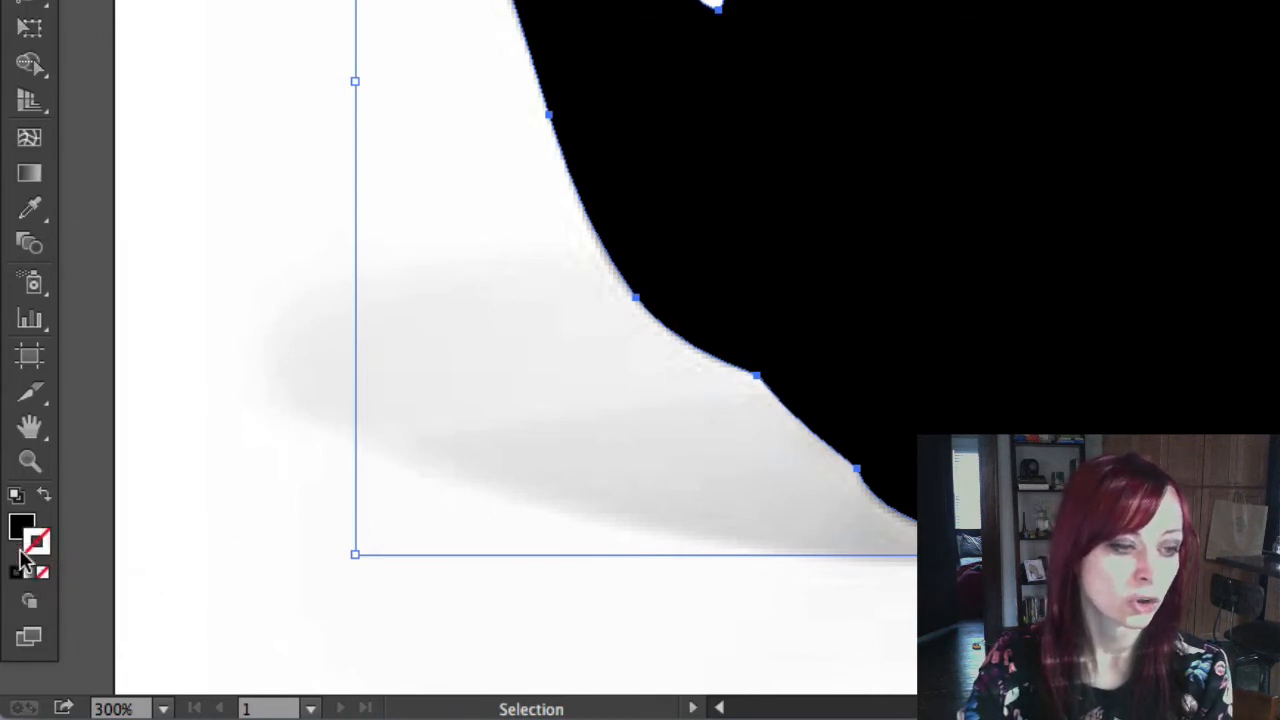
left_click(40, 550)
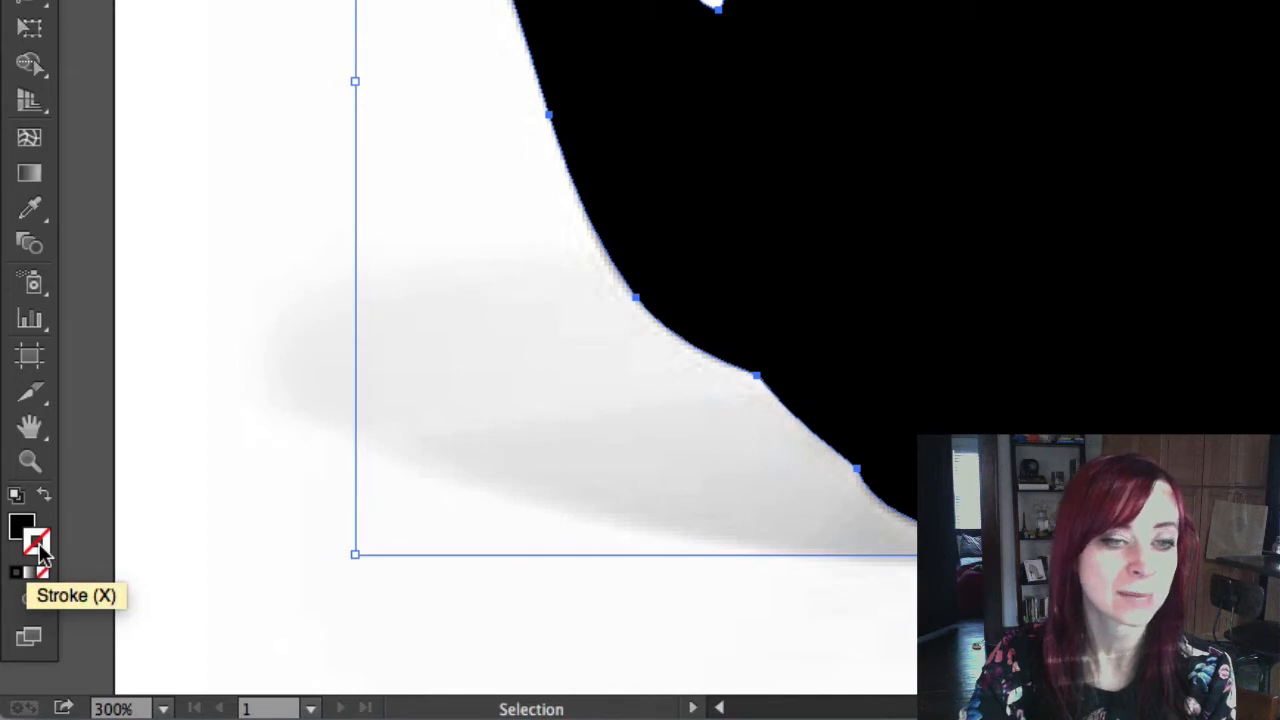
Try a dark red stroke around the black teapot silhouette and set the stroke back to none.
double_click(40, 550)
left_click(903, 131)
left_click(1030, 9)
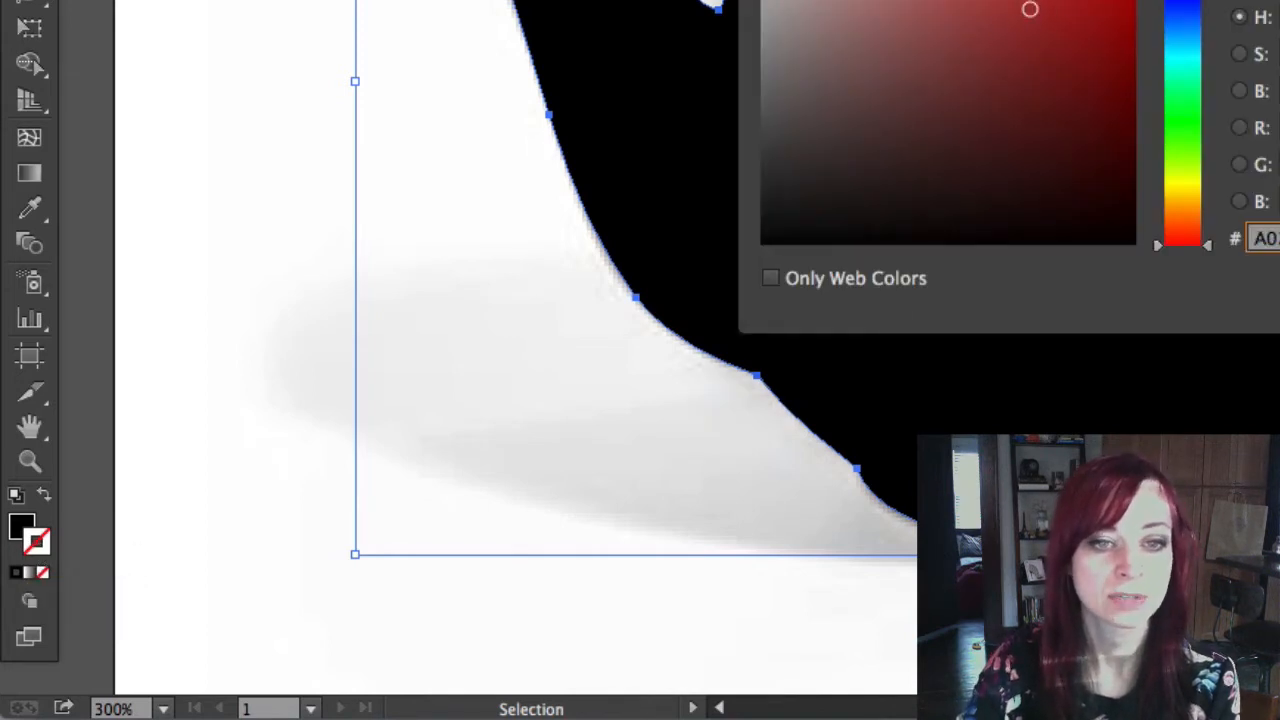
key("Return")
left_click(277, 394)
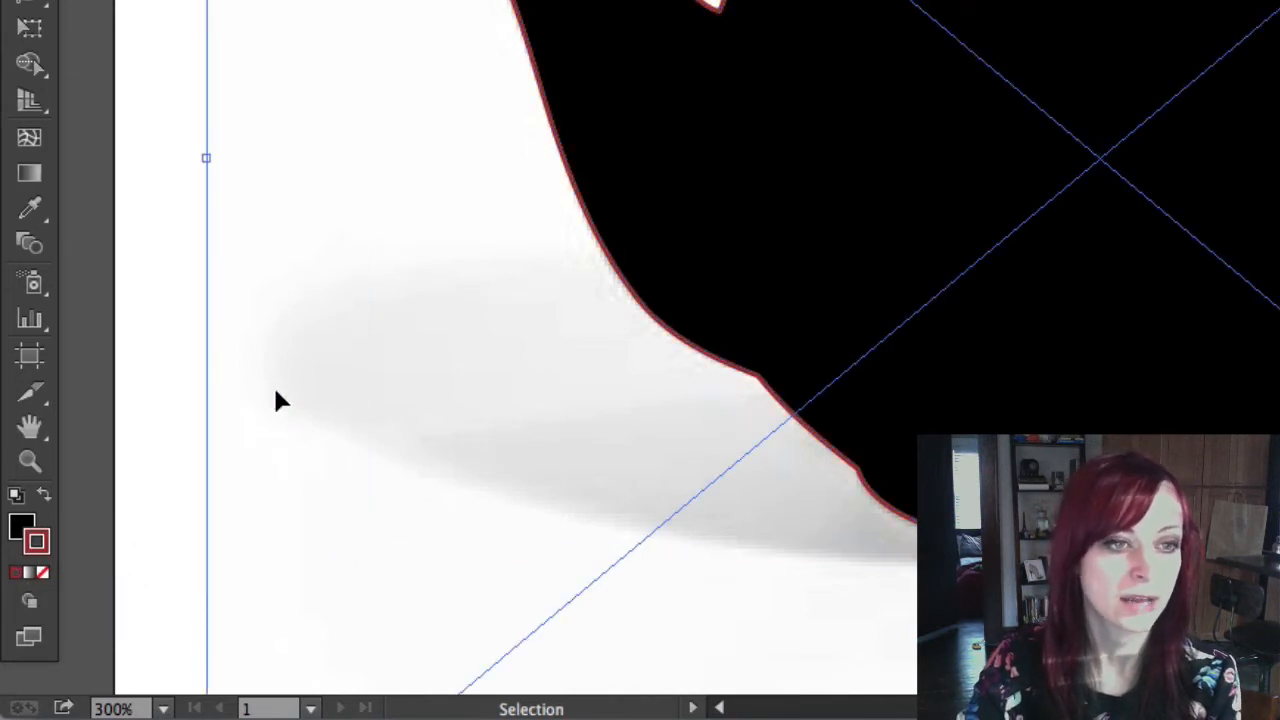
left_click(45, 573)
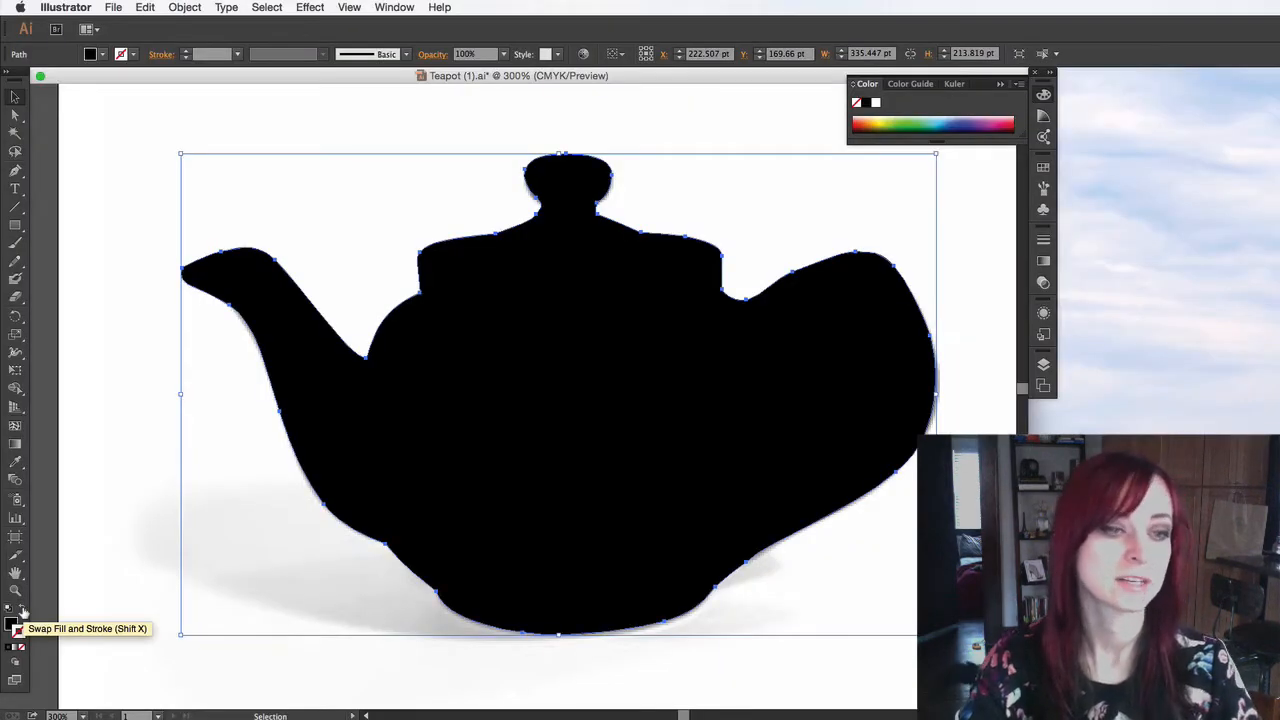
Swap the teapot silhouette's fill and stroke back to an unfilled black outline.
left_click(23, 612)
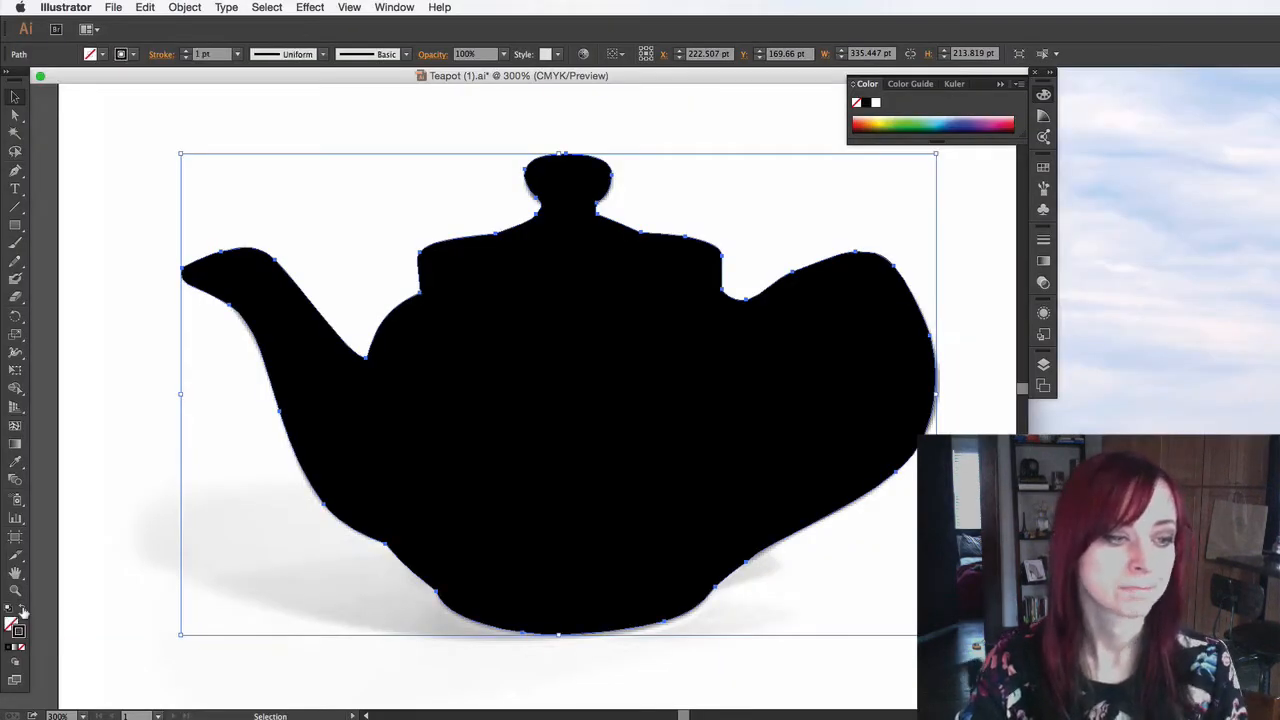
key("super+=")
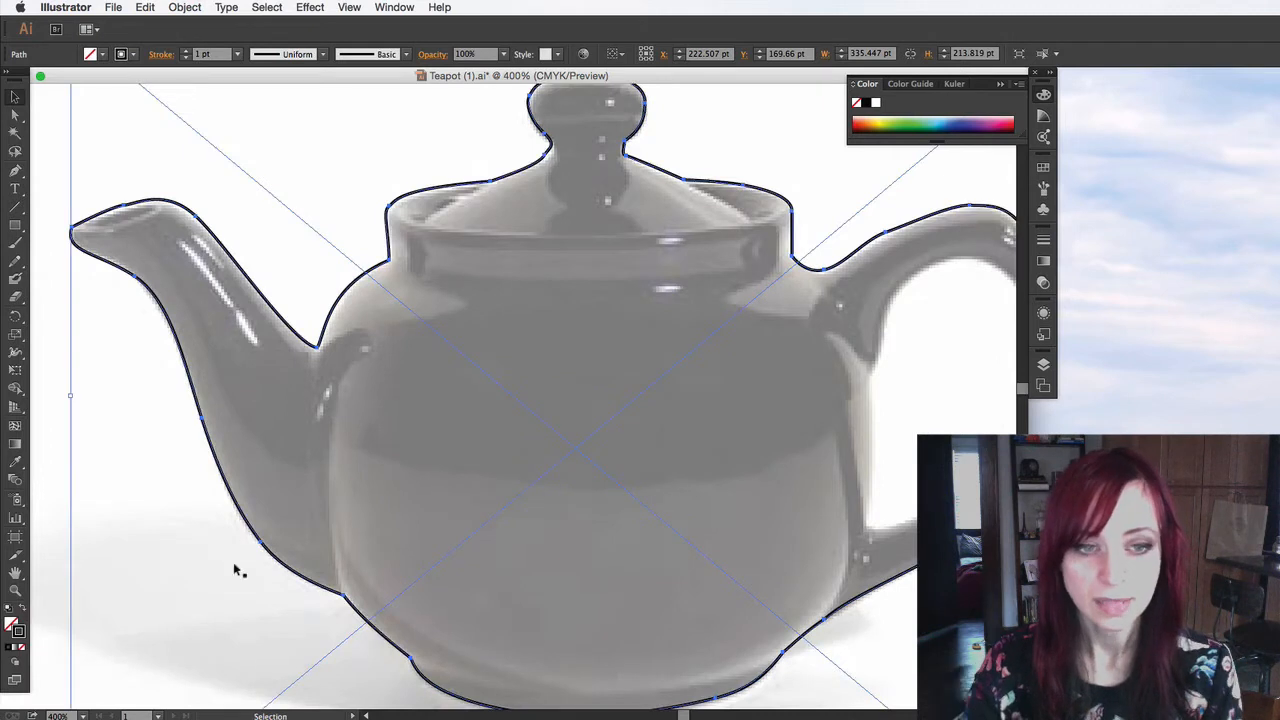
left_click_drag(501, 443, 246, 462)
Trace the opening inside the teapot handle as a closed path with the Pen tool.
left_click(15, 171)
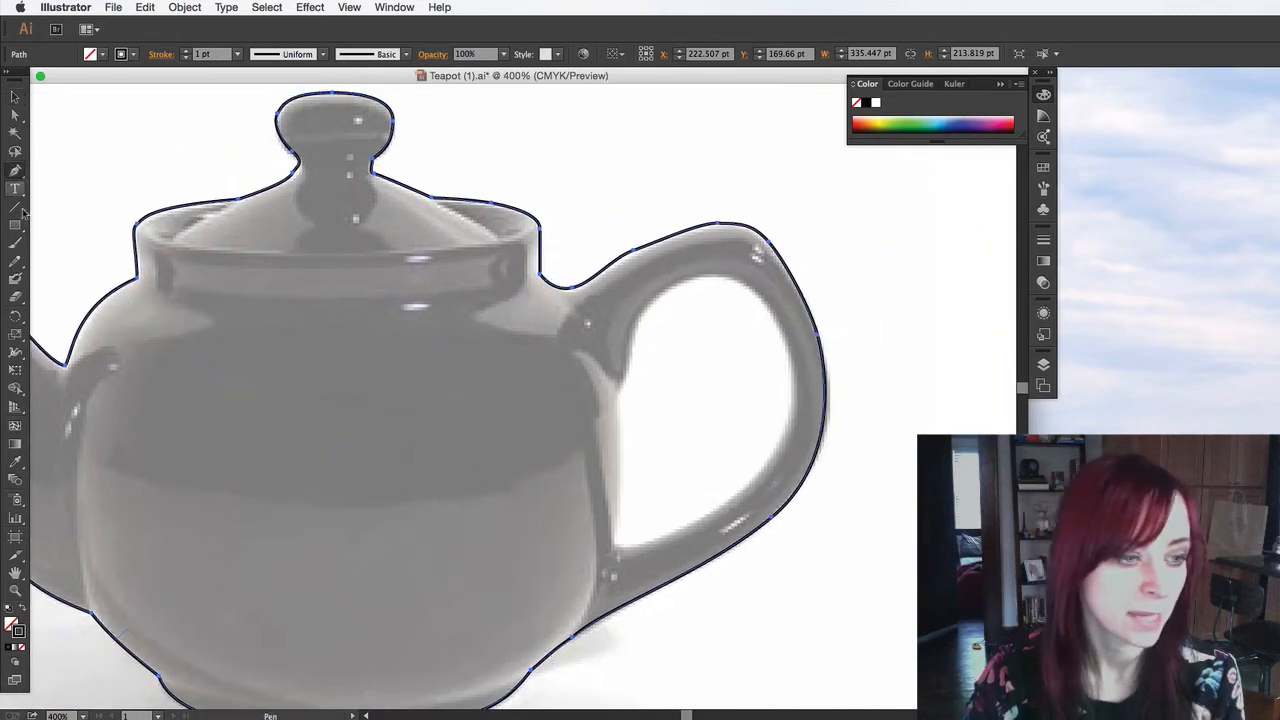
left_click(629, 345)
left_click(619, 386)
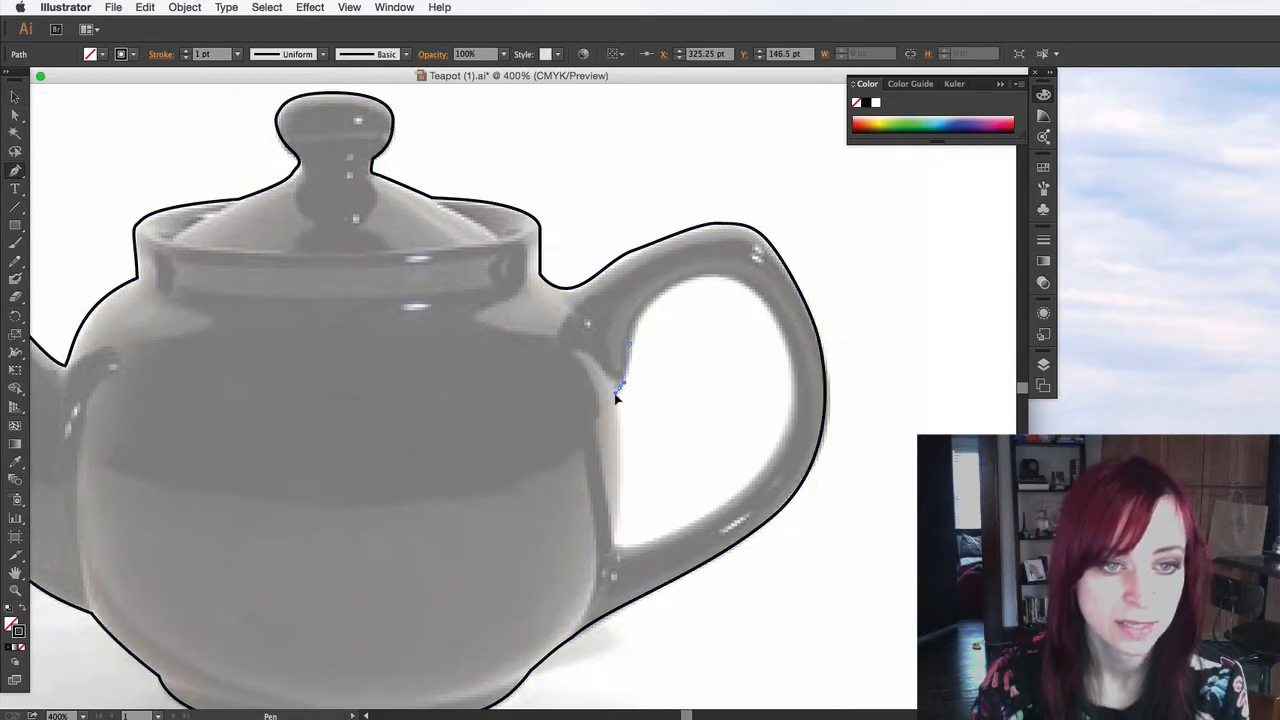
left_click_drag(615, 541, 695, 521)
left_click_drag(756, 478, 781, 447)
left_click_drag(794, 375, 787, 338)
left_click_drag(742, 282, 710, 274)
left_click_drag(630, 345, 605, 432)
left_click(15, 97)
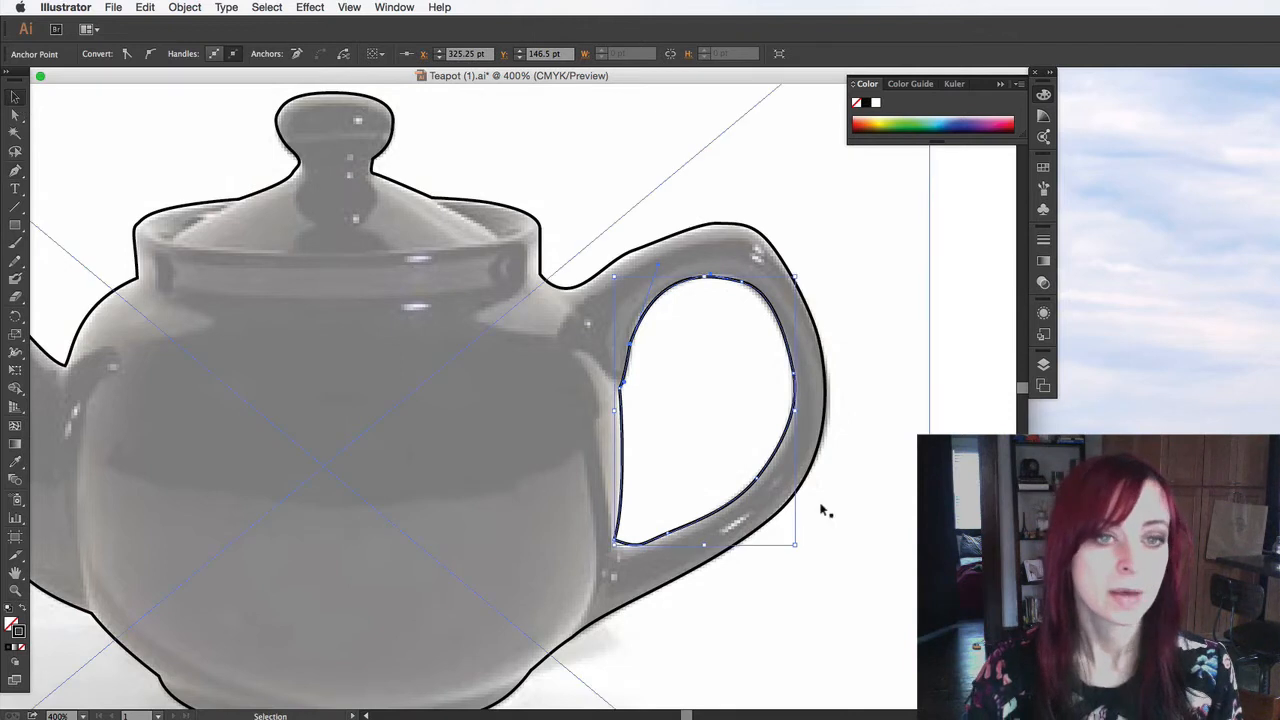
Fill the traced handle-opening shape with white.
left_click(717, 323)
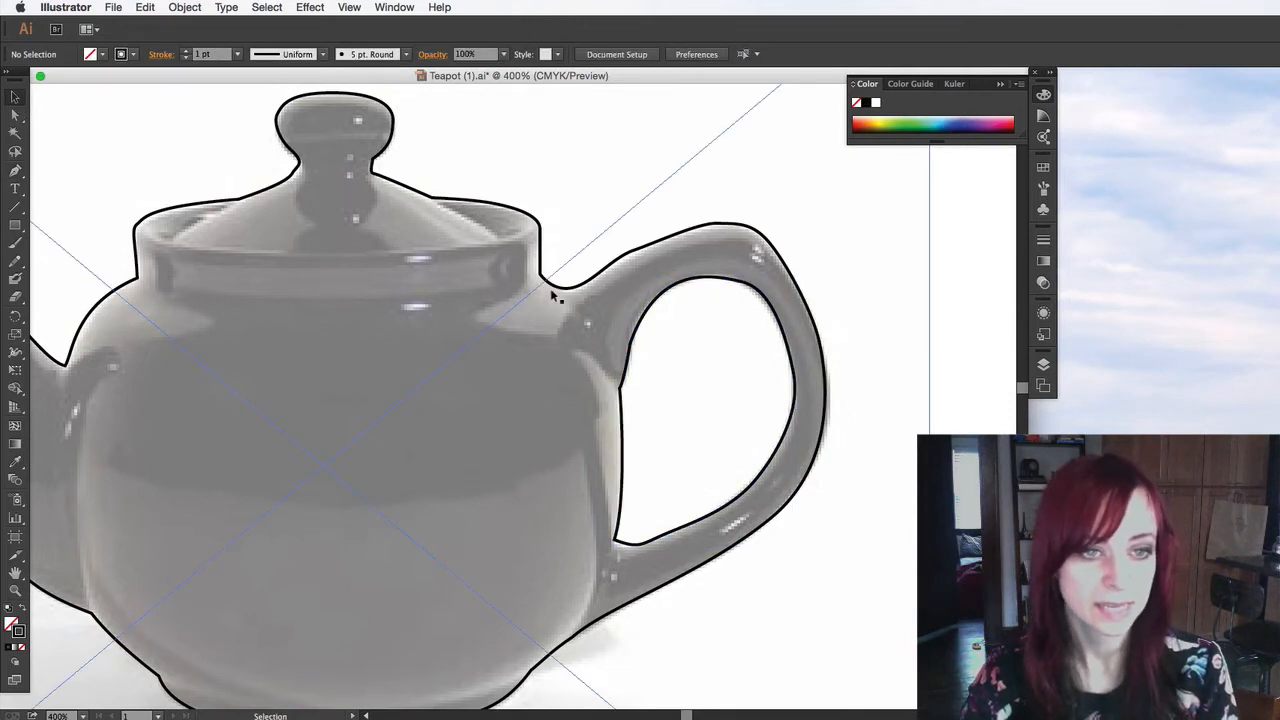
left_click(652, 306)
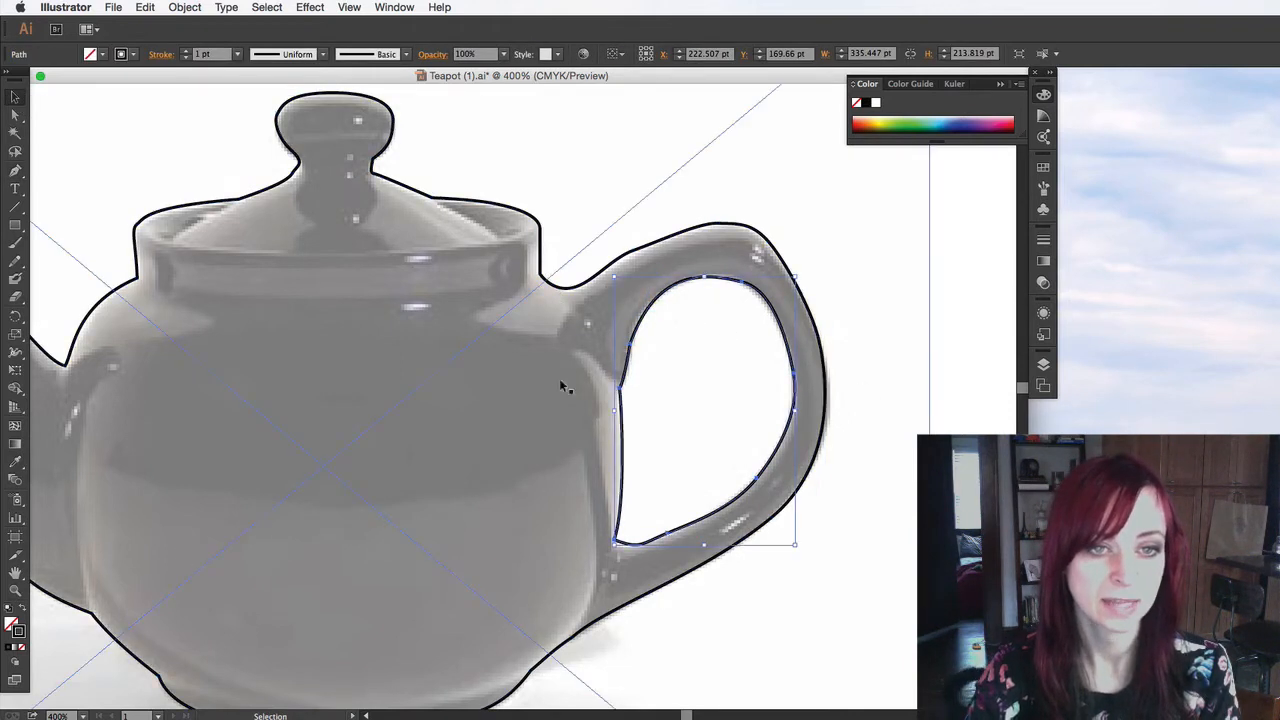
double_click(17, 628)
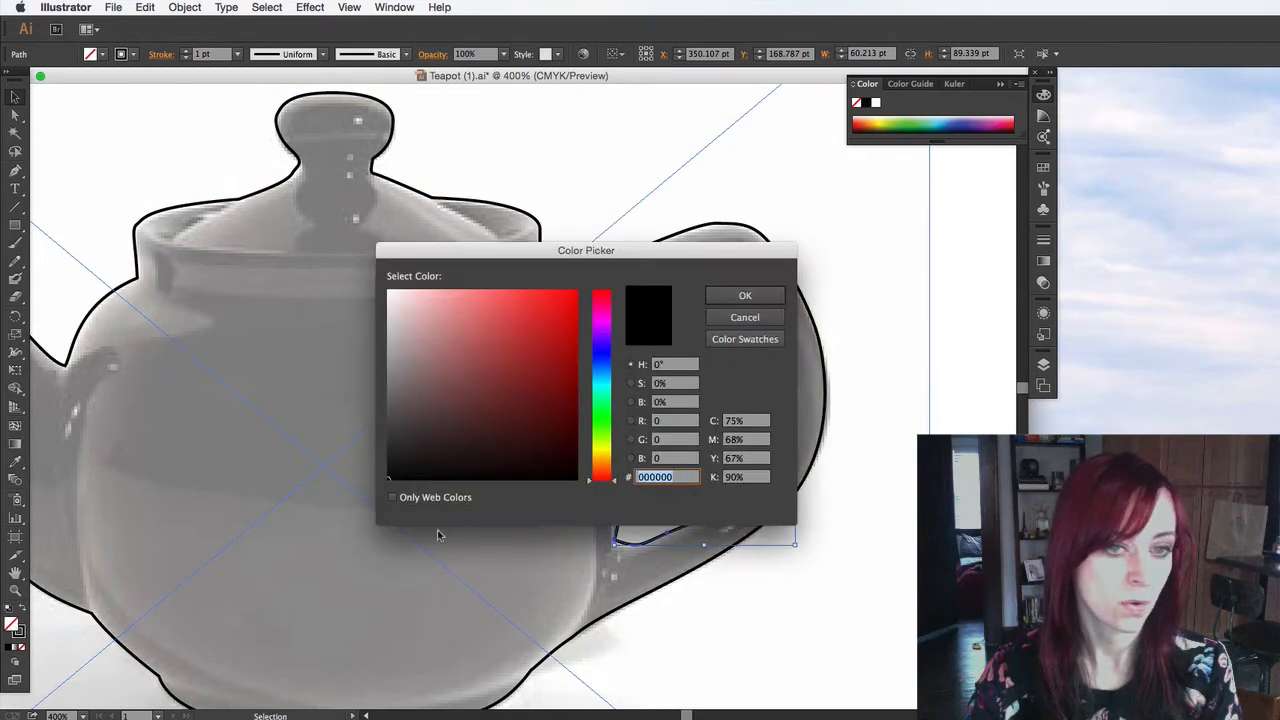
left_click_drag(373, 282, 376, 282)
left_click(745, 295)
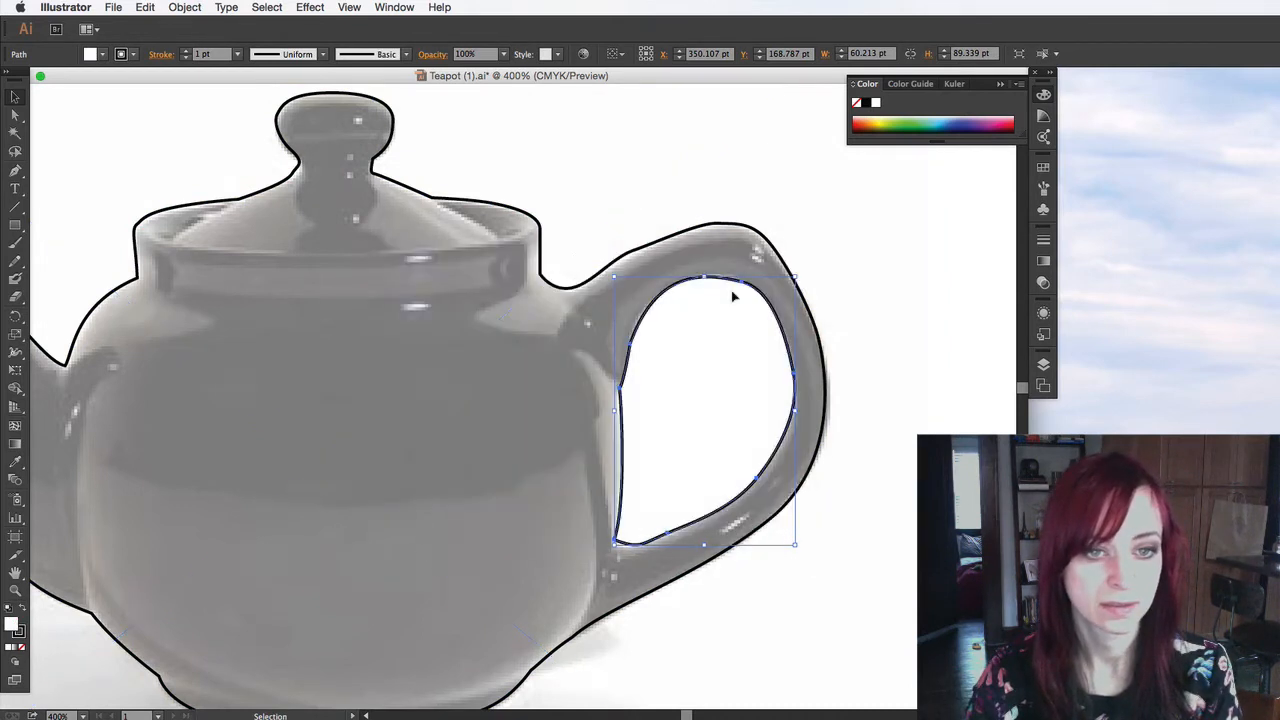
Swap the fill and stroke of the outer teapot outline so its body is solid black.
left_click(426, 339)
left_click(542, 258)
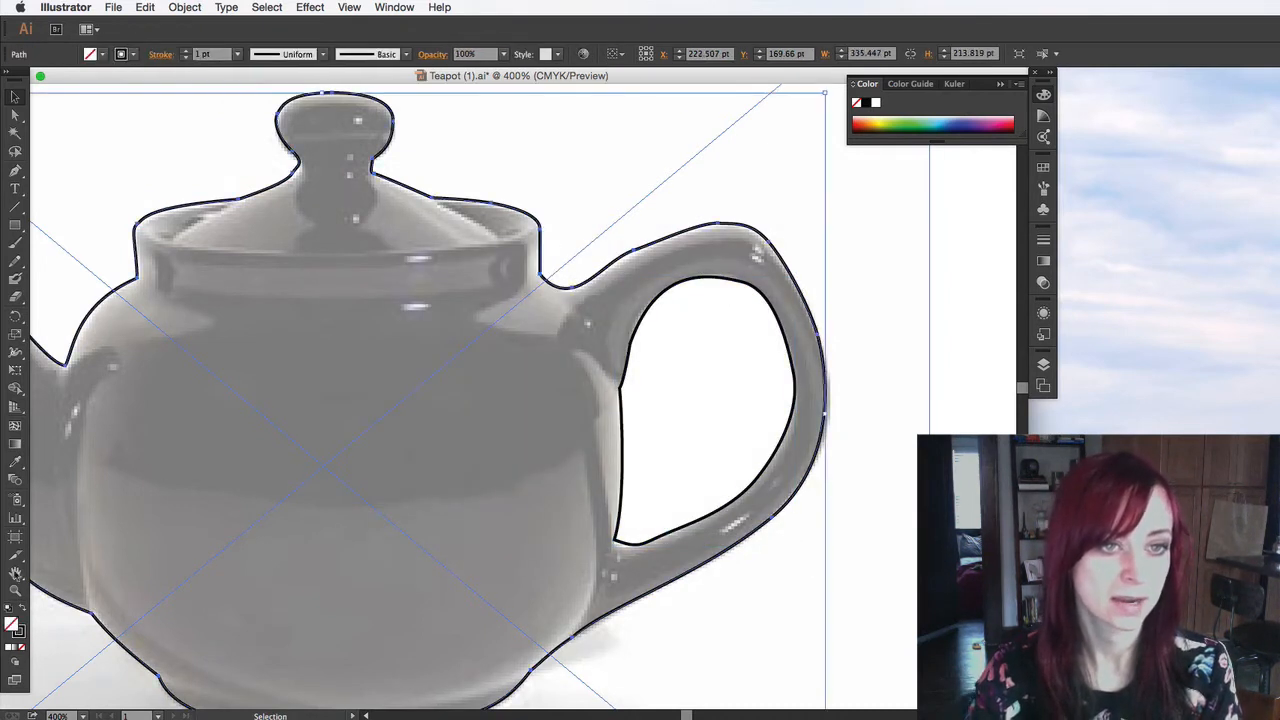
left_click(23, 615)
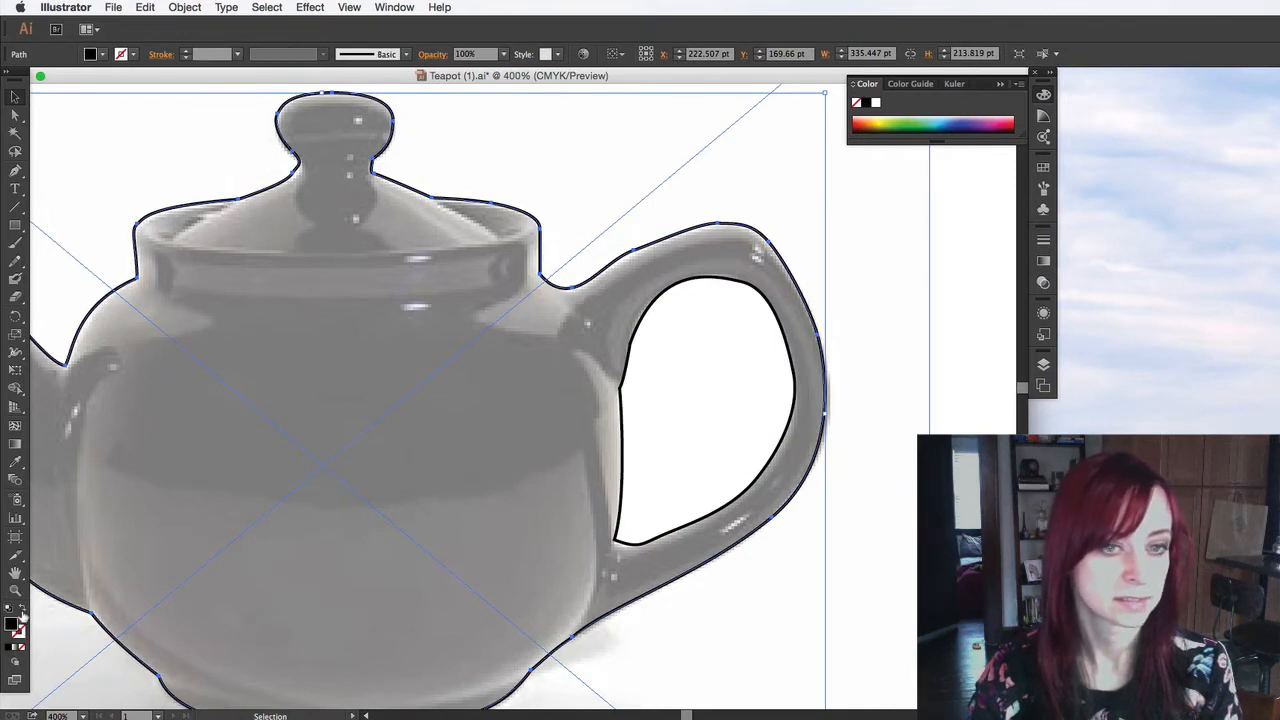
key("super+minus")
key("super+minus")
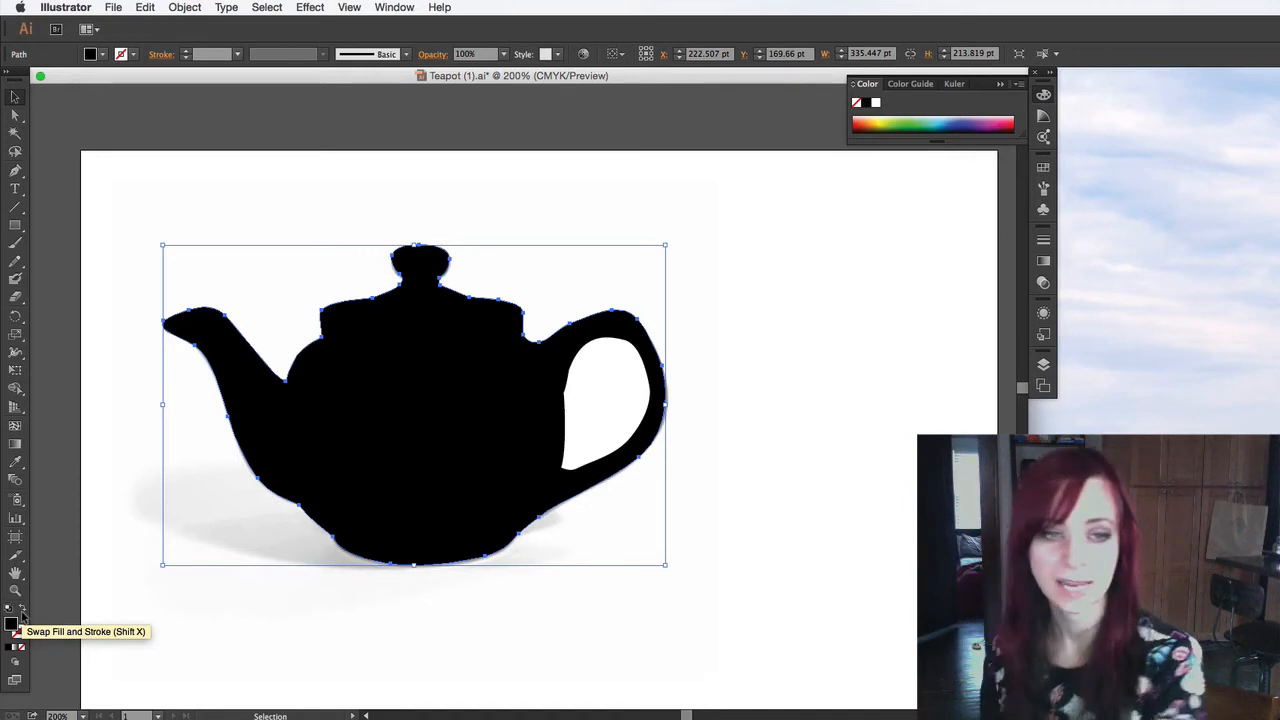
Draw a black rectangle about 413 x 278 pt over the teapot and send it to the back.
left_click(15, 225)
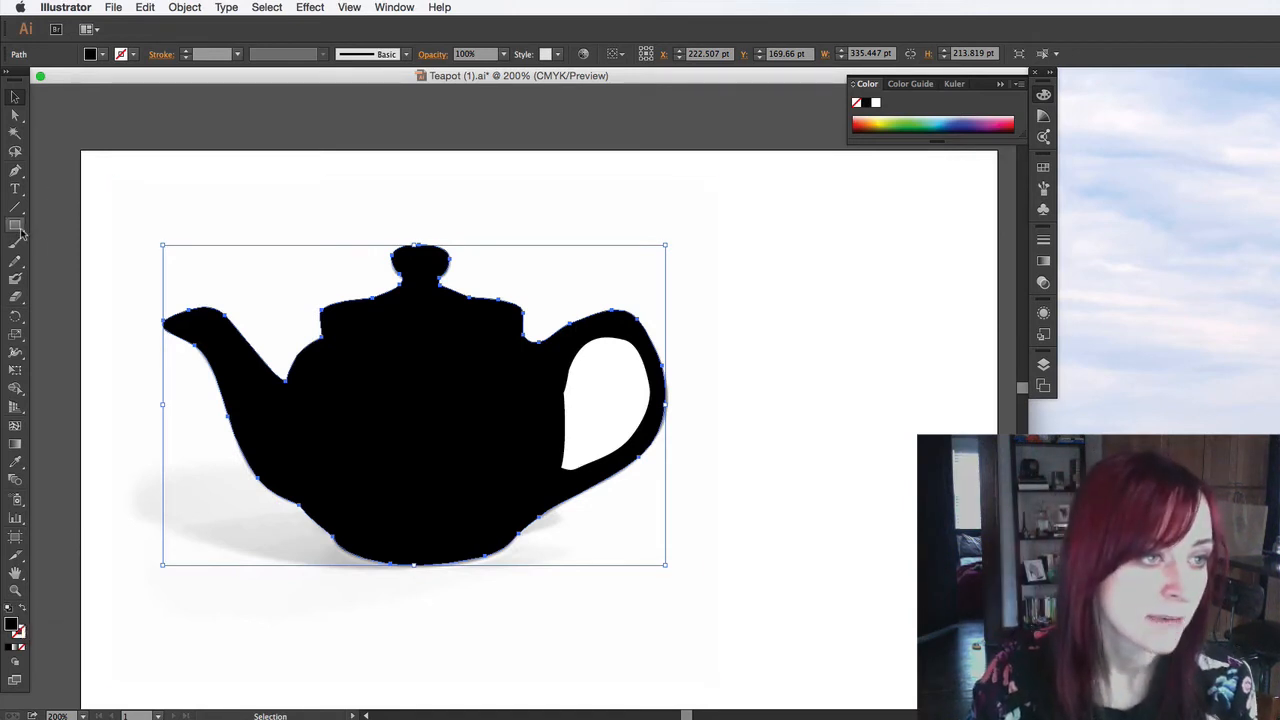
left_click_drag(124, 200, 743, 616)
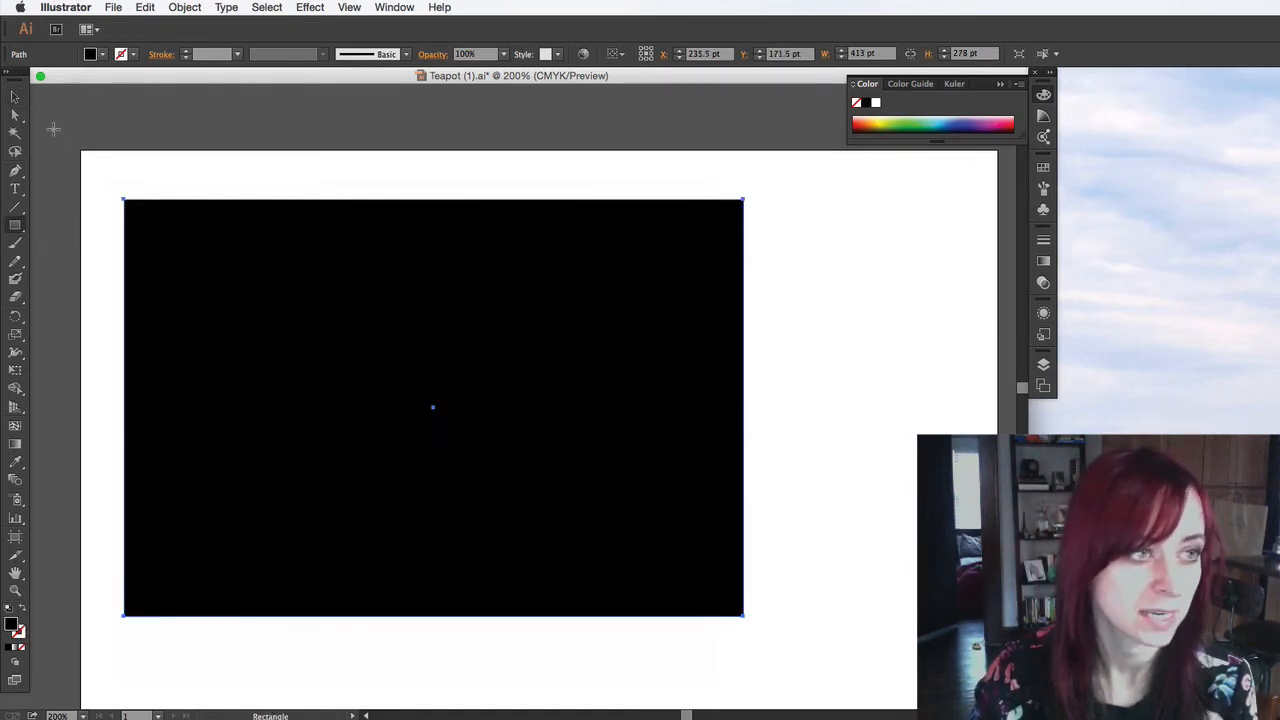
left_click(20, 100)
key("super+shift+bracketleft")
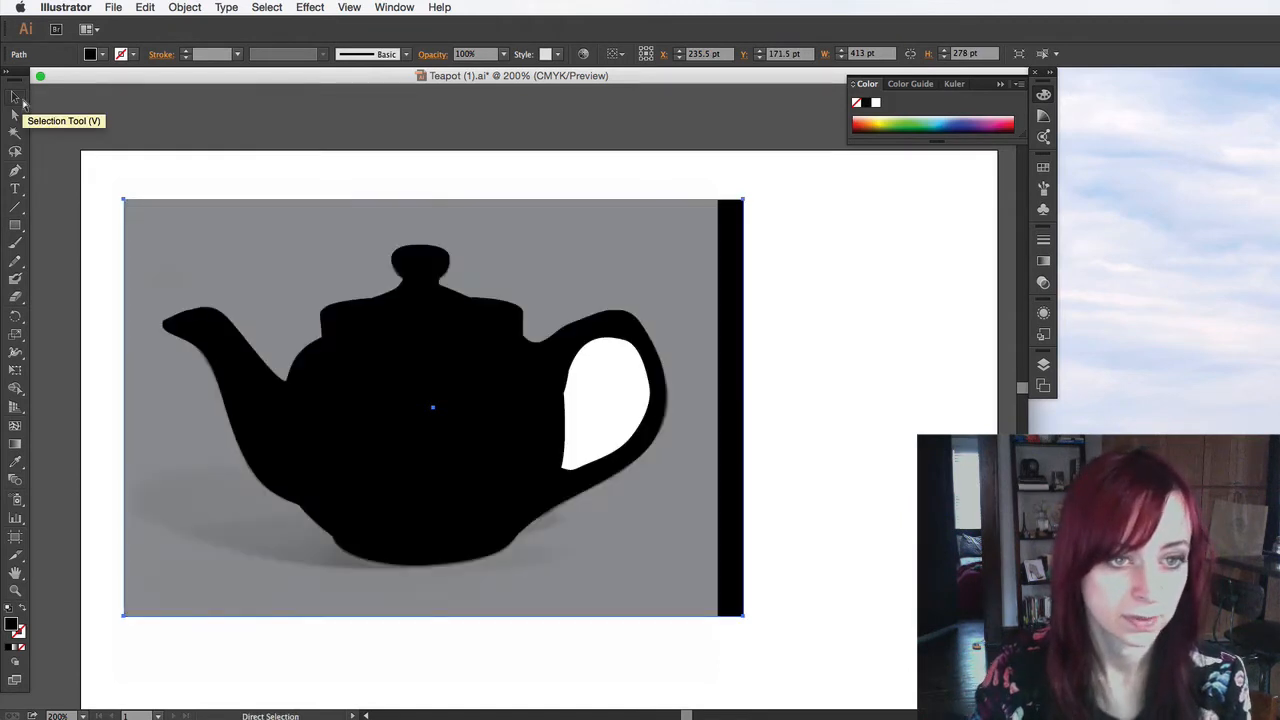
Change the background rectangle's fill to bright pink and deselect it.
left_click(20, 100)
left_click(1006, 118)
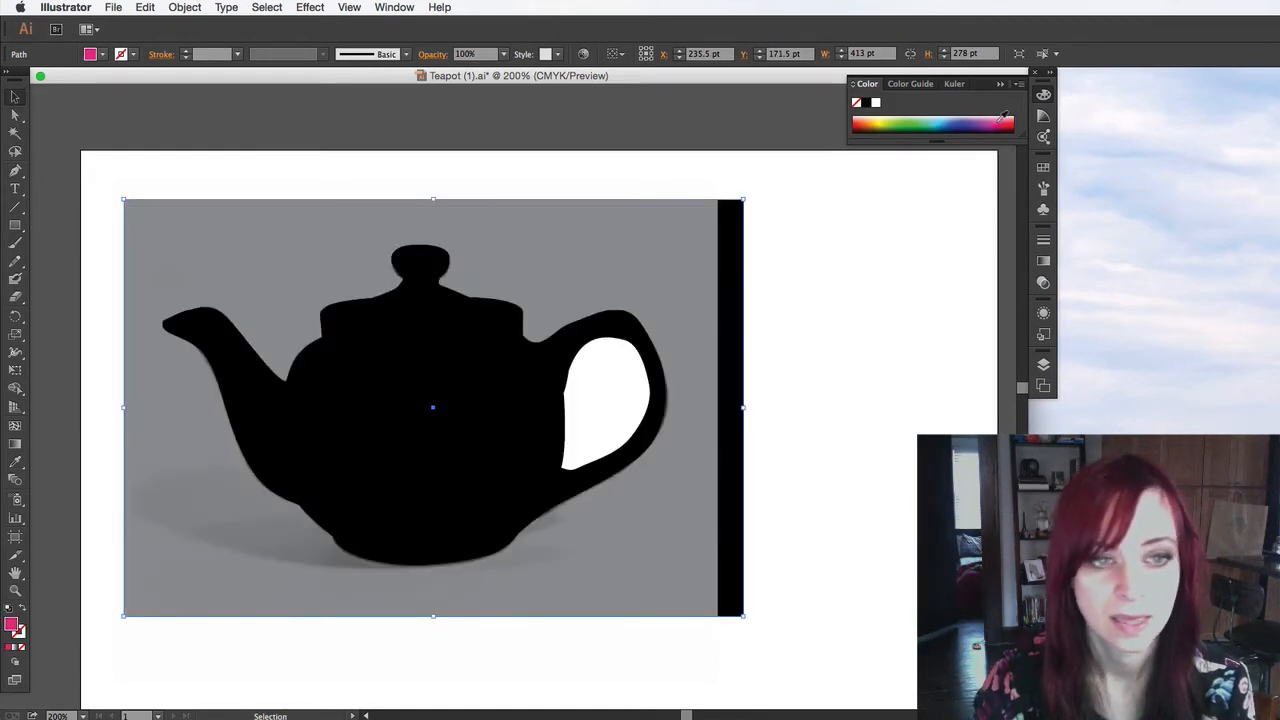
left_click(787, 328)
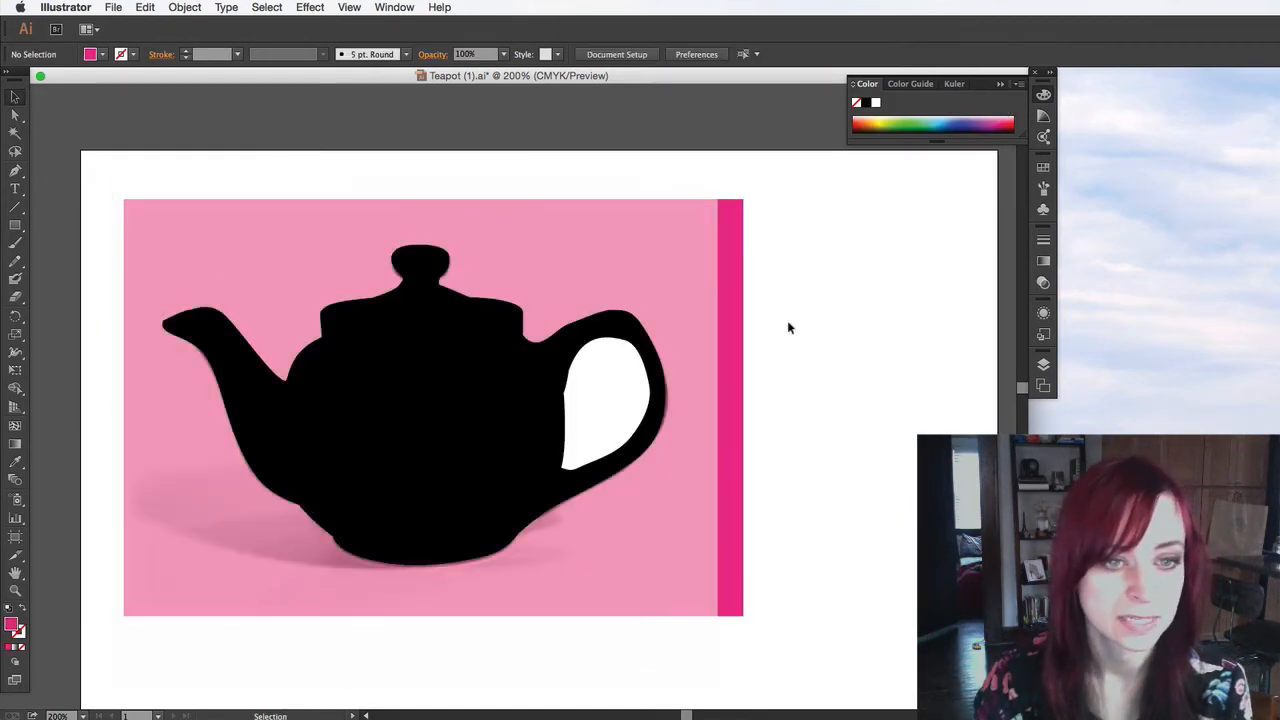
Check the white handle-opening shape against the pink background, and delete the pink rectangle.
left_click(603, 412)
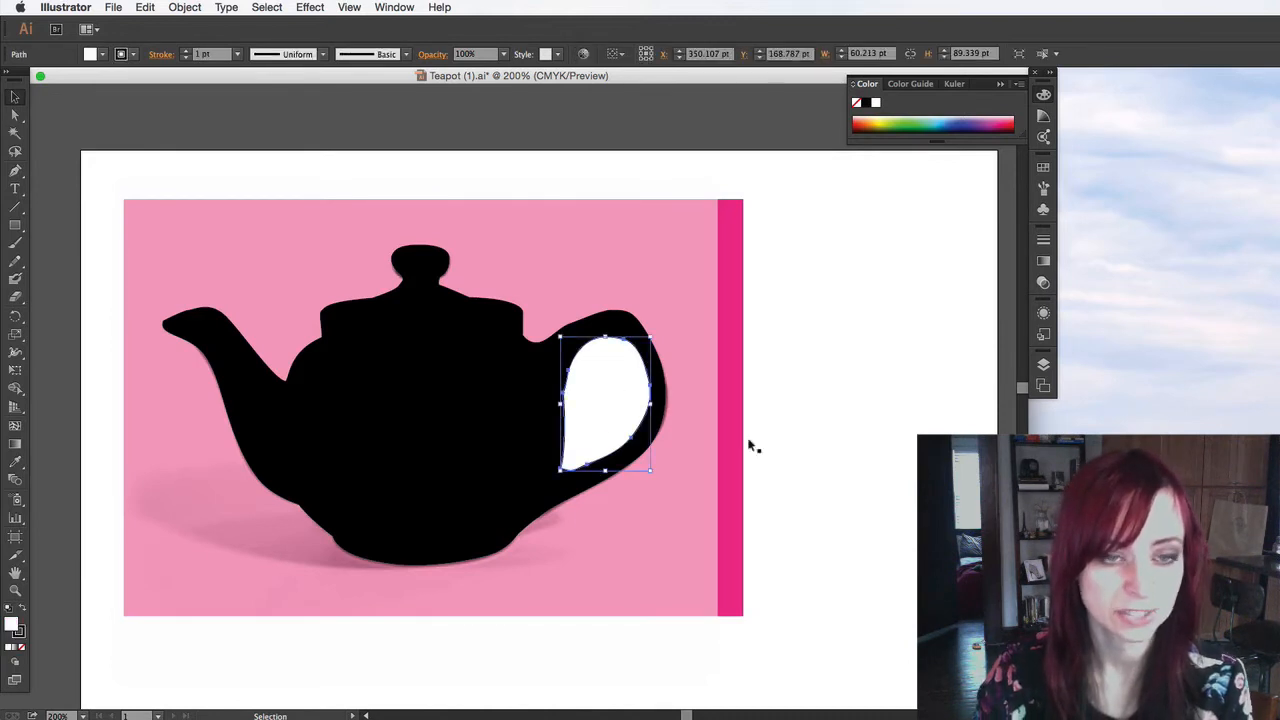
left_click(711, 264)
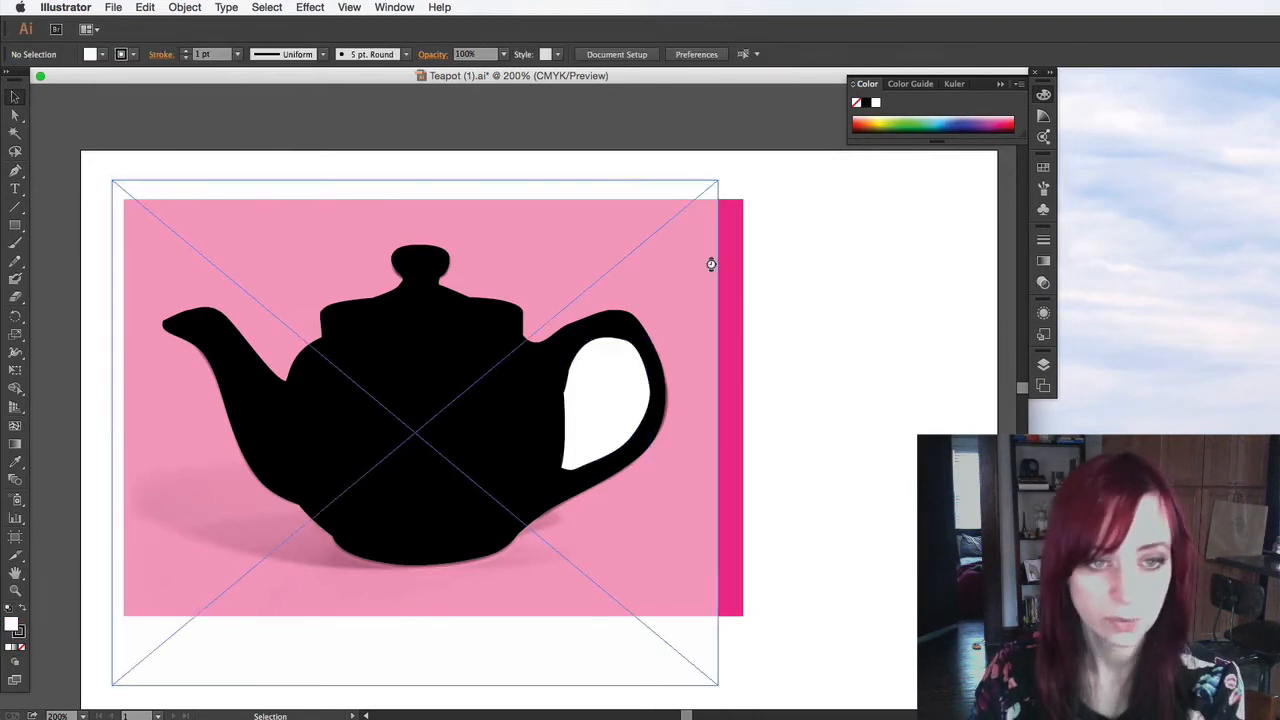
left_click(730, 262)
key("Delete")
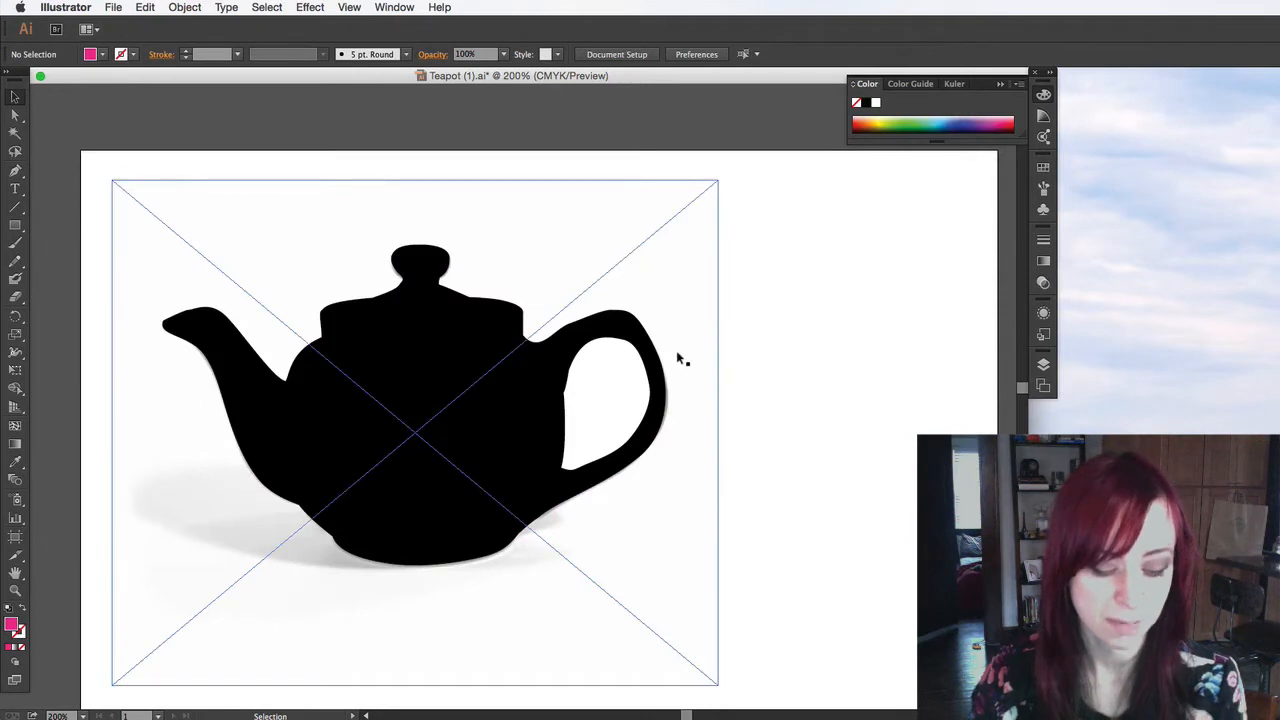
Select the white handle-opening shape on top of the teapot silhouette.
scroll(677, 353, "up", 1)
scroll(750, 330, "down", 2)
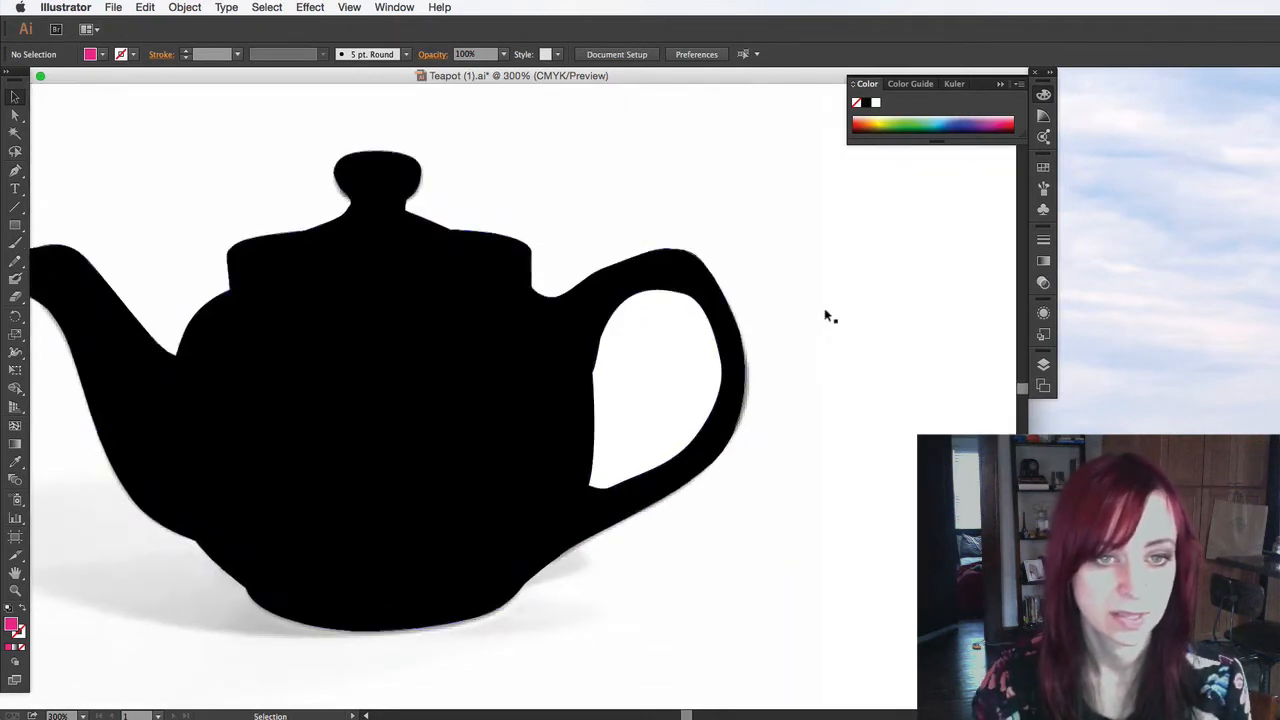
left_click(698, 313)
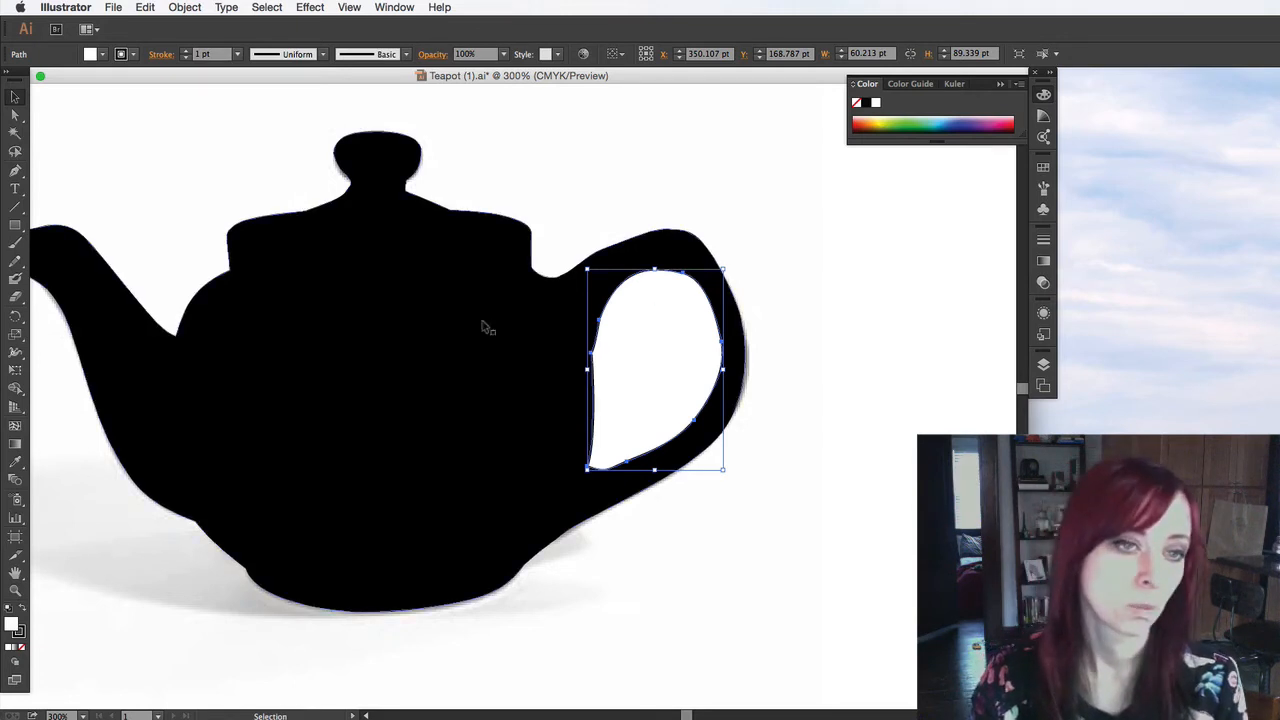
left_click(486, 329)
left_click(657, 313)
scroll(657, 313, "up", 1)
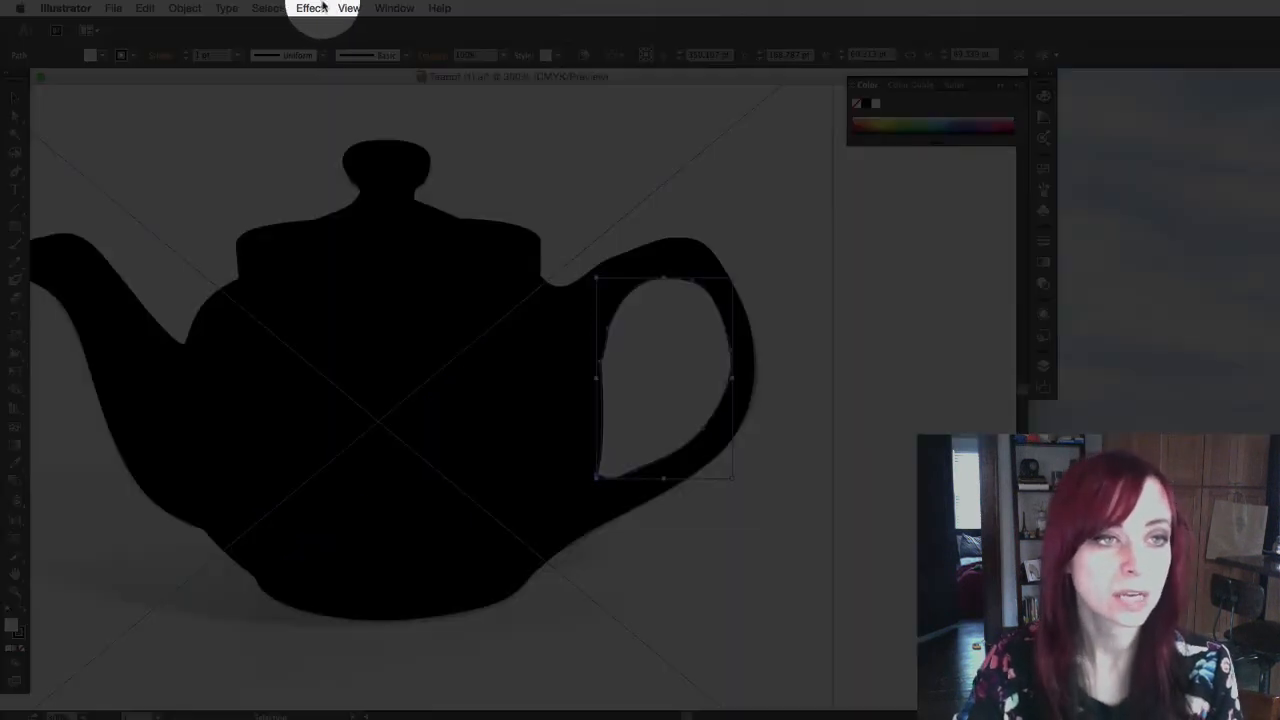
Show the Pathfinder options and place them beside the teapot handle, clear of the artwork.
left_click(376, 8)
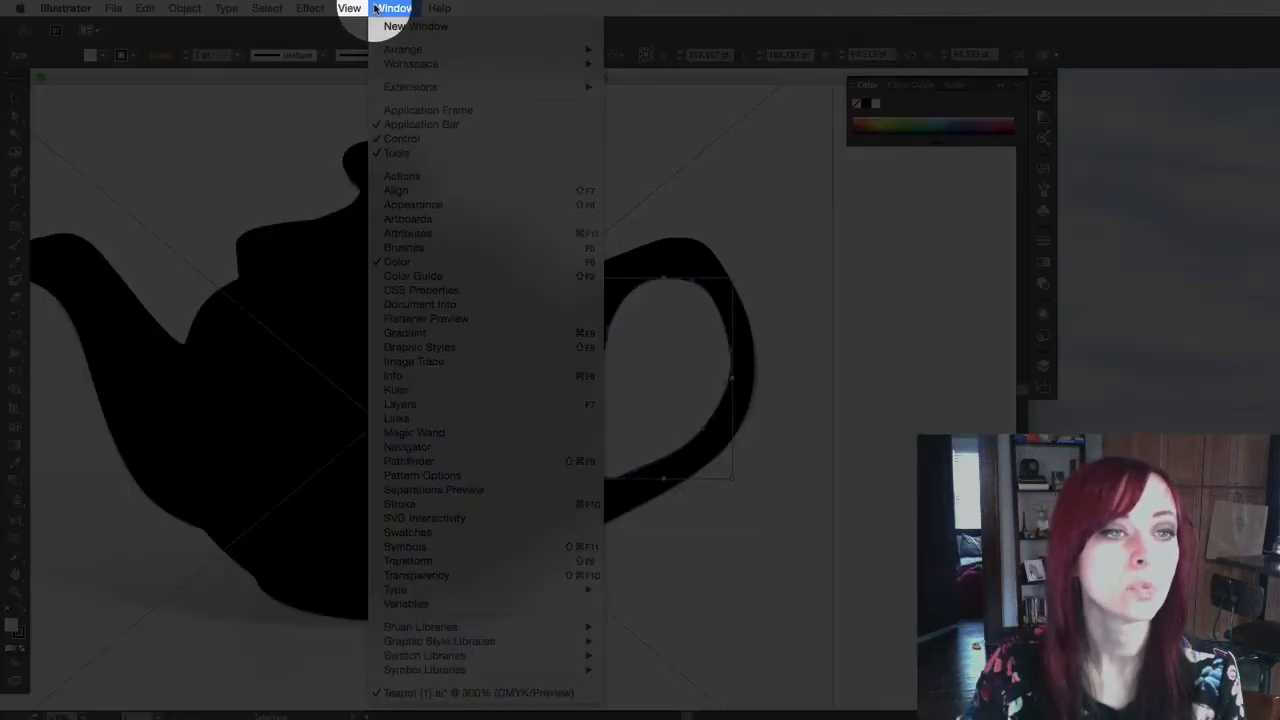
left_click(455, 462)
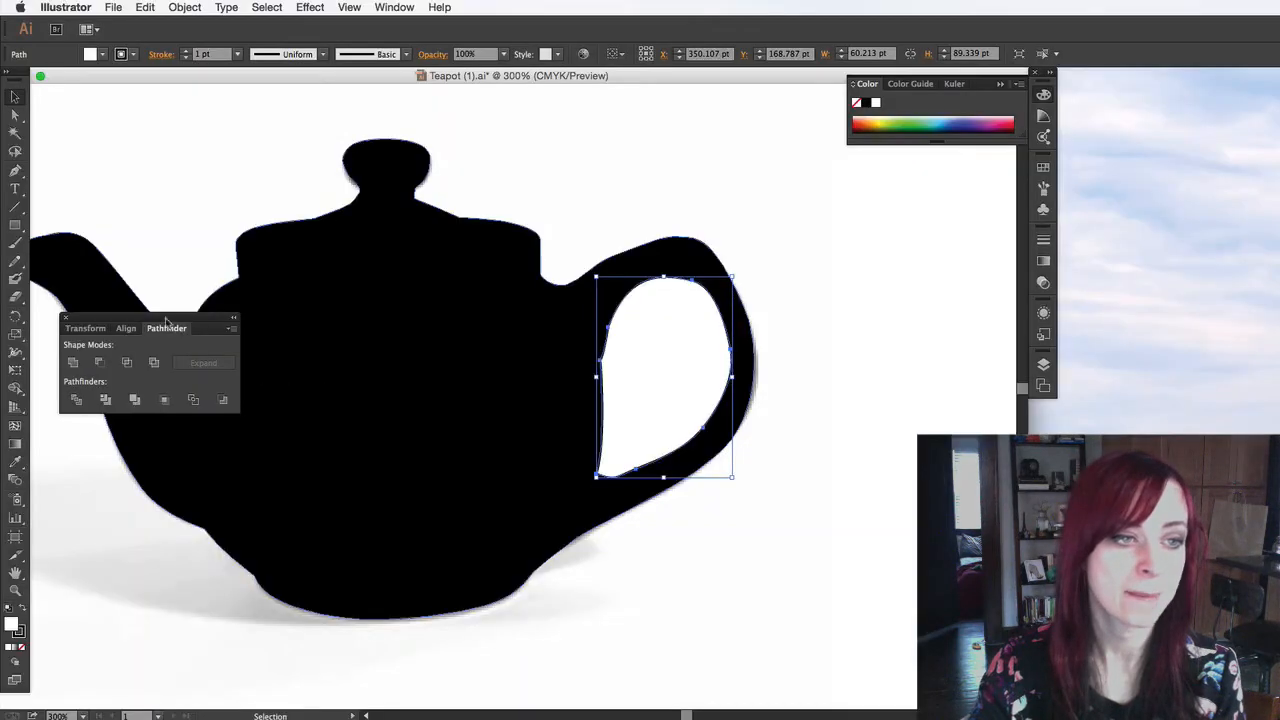
left_click_drag(197, 314, 935, 223)
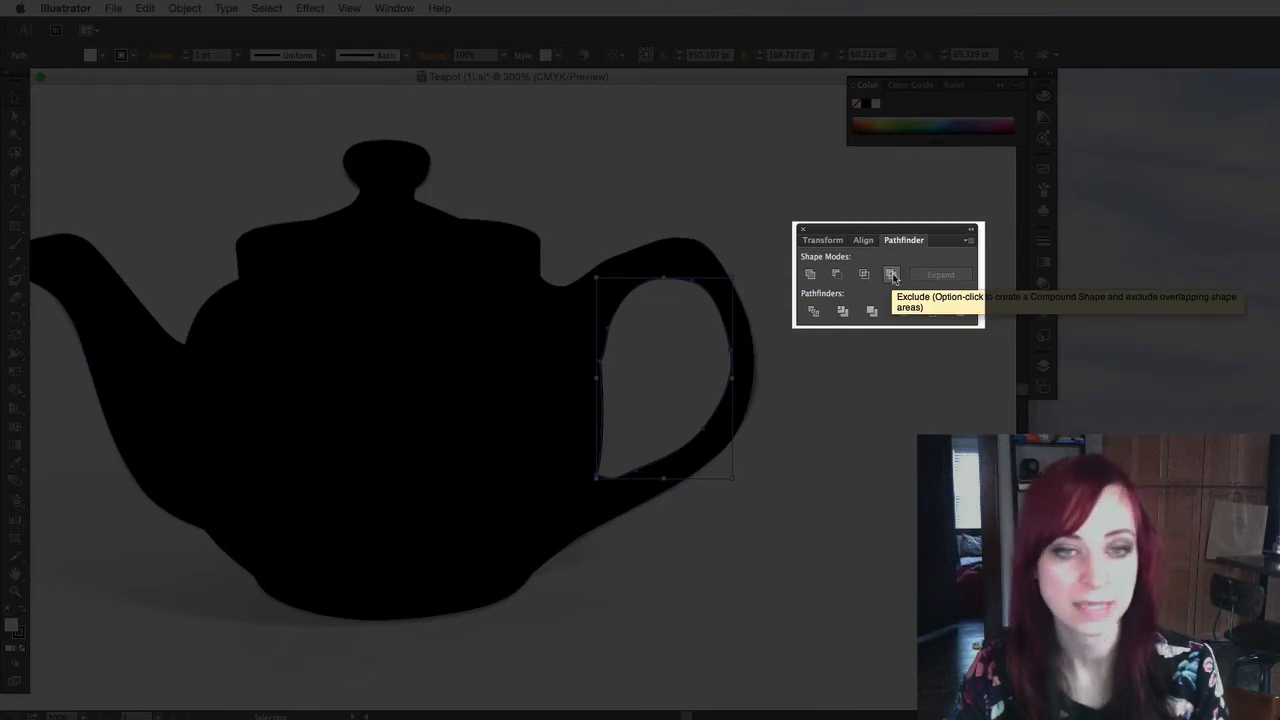
Select the teapot silhouette together with the white handle-opening shape and cut the opening out with the Minus Front Pathfinder operation.
left_click(836, 276)
left_click(849, 396)
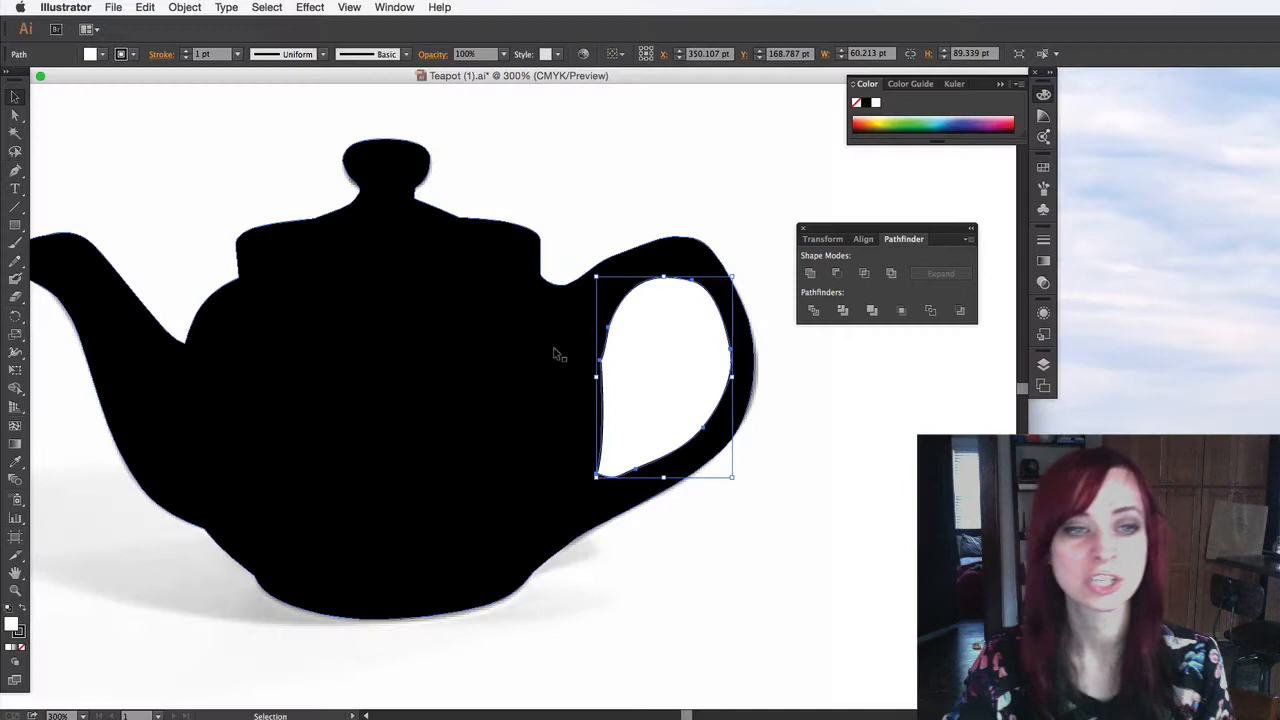
left_click(526, 346)
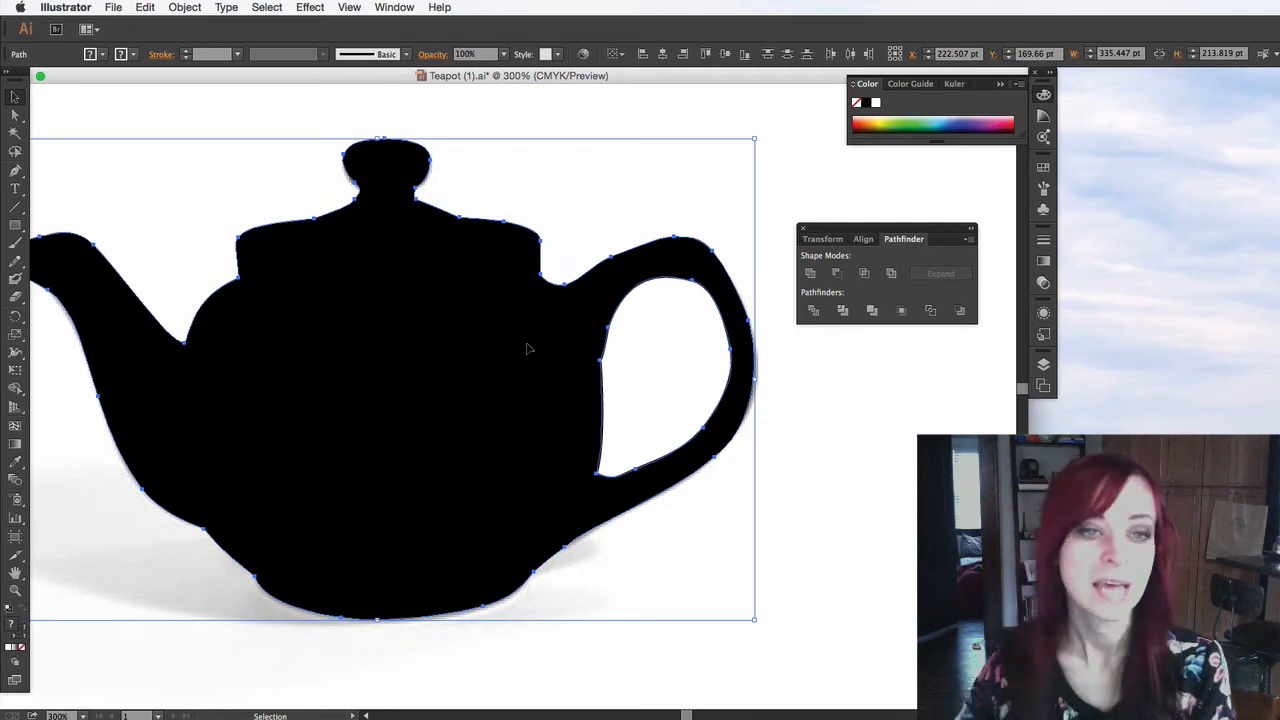
left_click(745, 304, "shift")
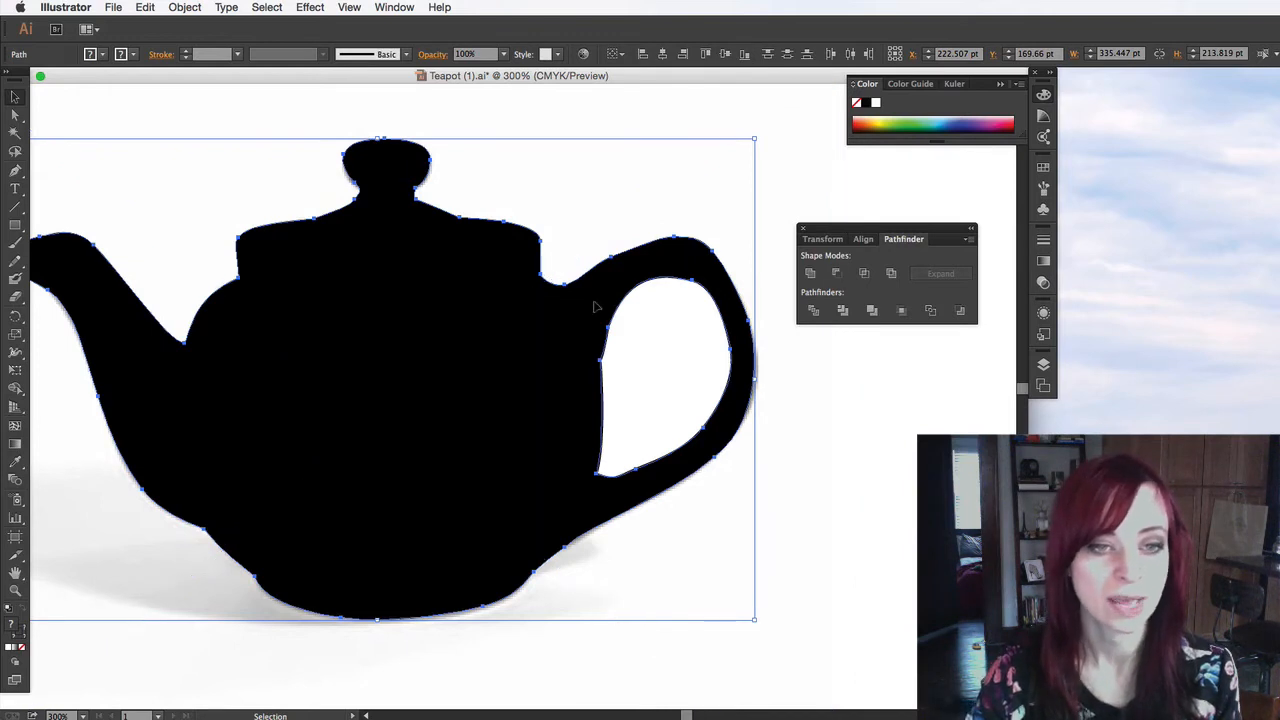
left_click(657, 346)
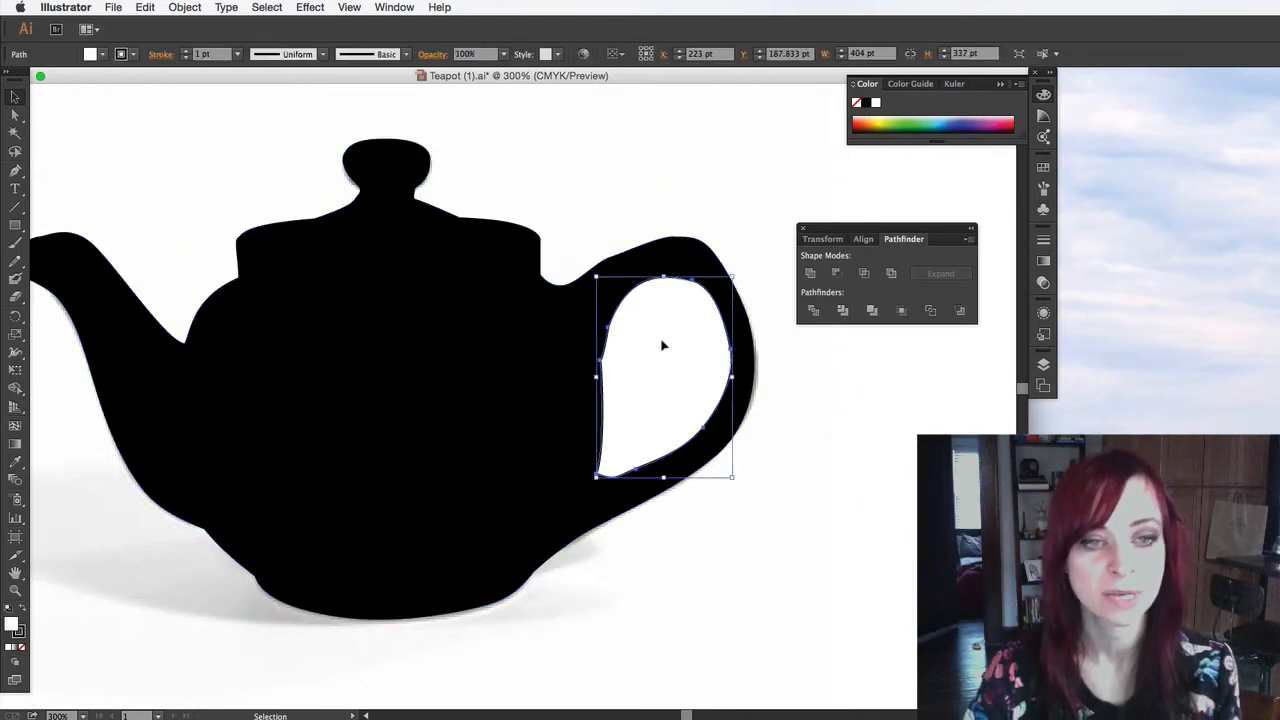
left_click(493, 339)
key("super+a")
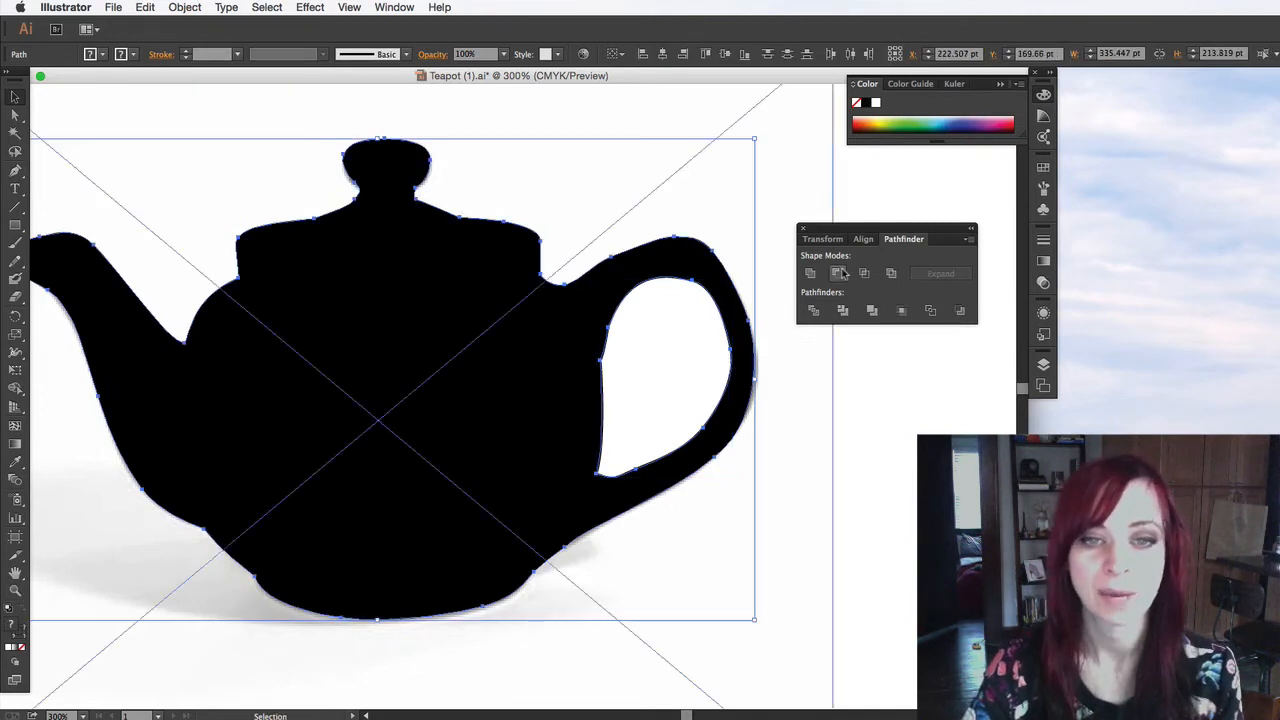
left_click(836, 273)
scroll(523, 390, "left", 1)
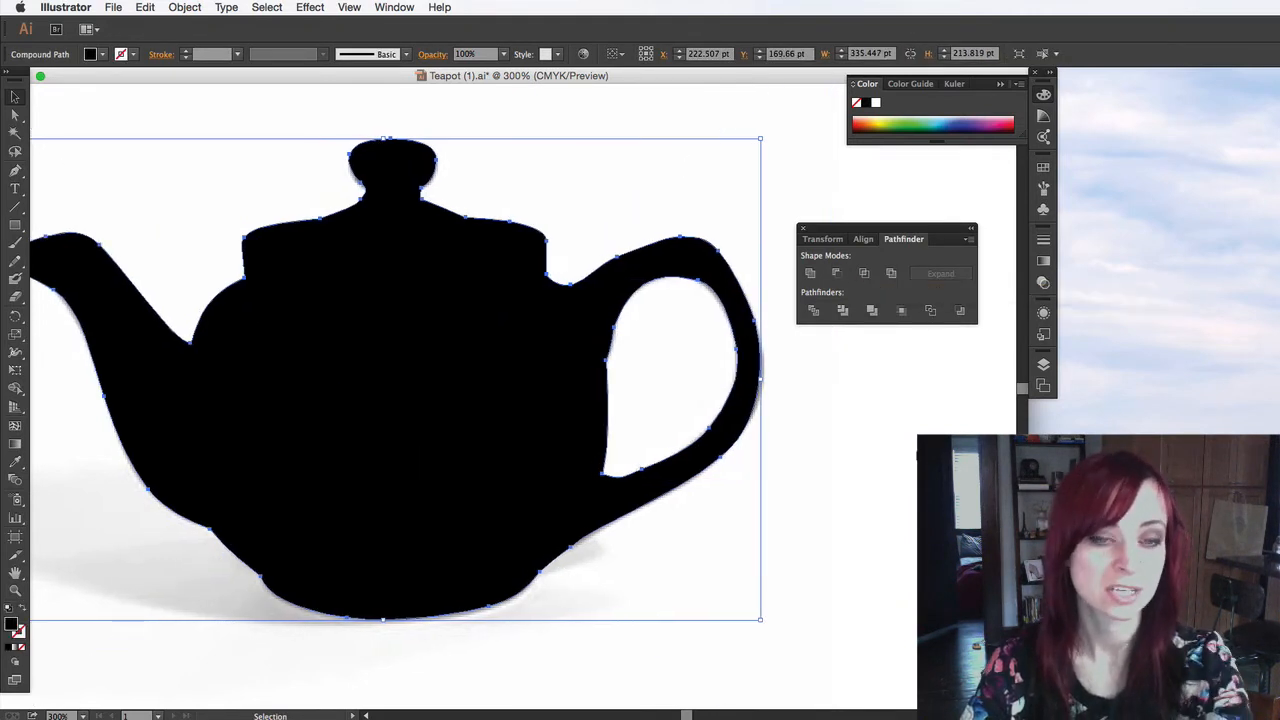
key("super+z")
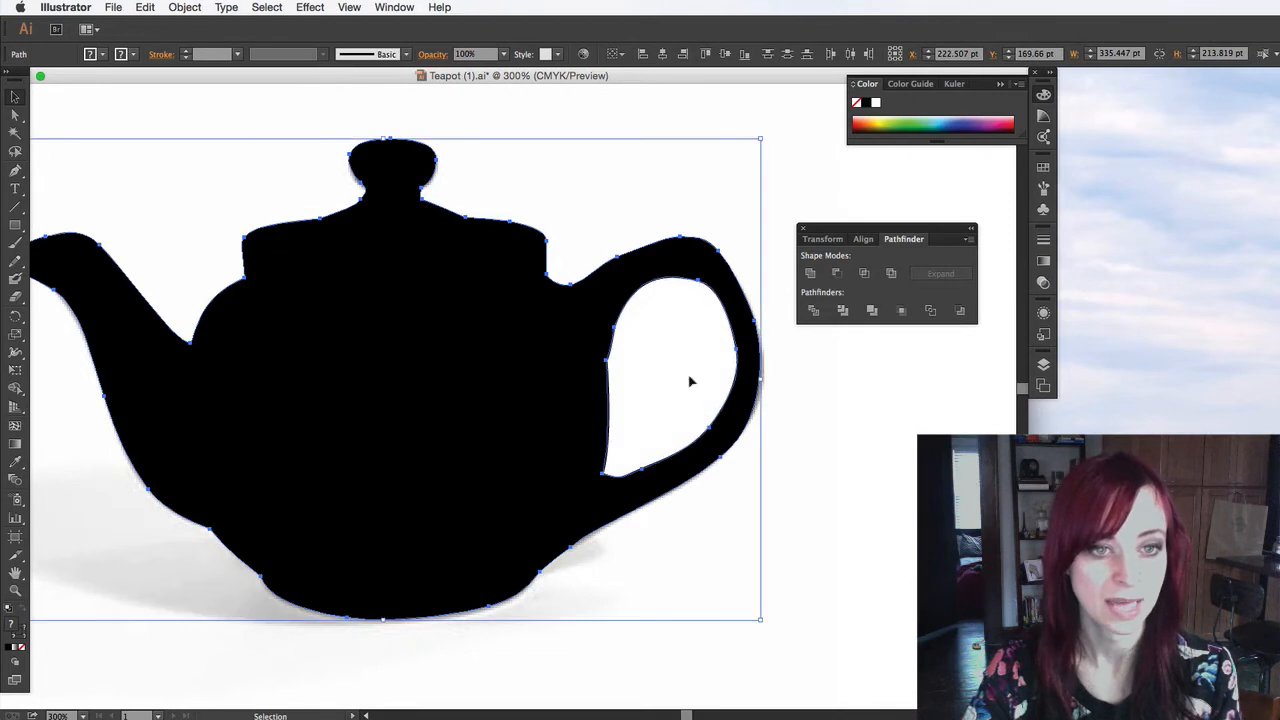
left_click(836, 274)
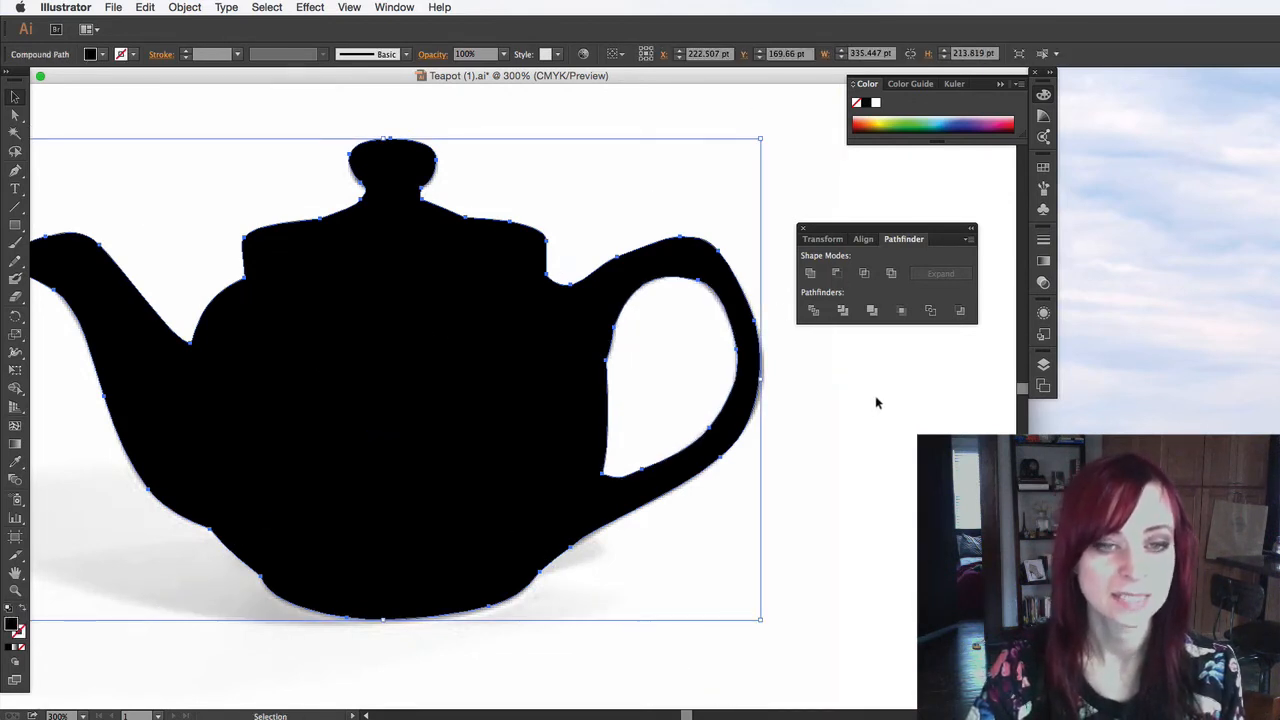
Move the cut-out teapot silhouette slightly to the right off the traced photo, and delete the linked photo.
left_click_drag(553, 339, 579, 346)
left_click(932, 384)
left_click(716, 340)
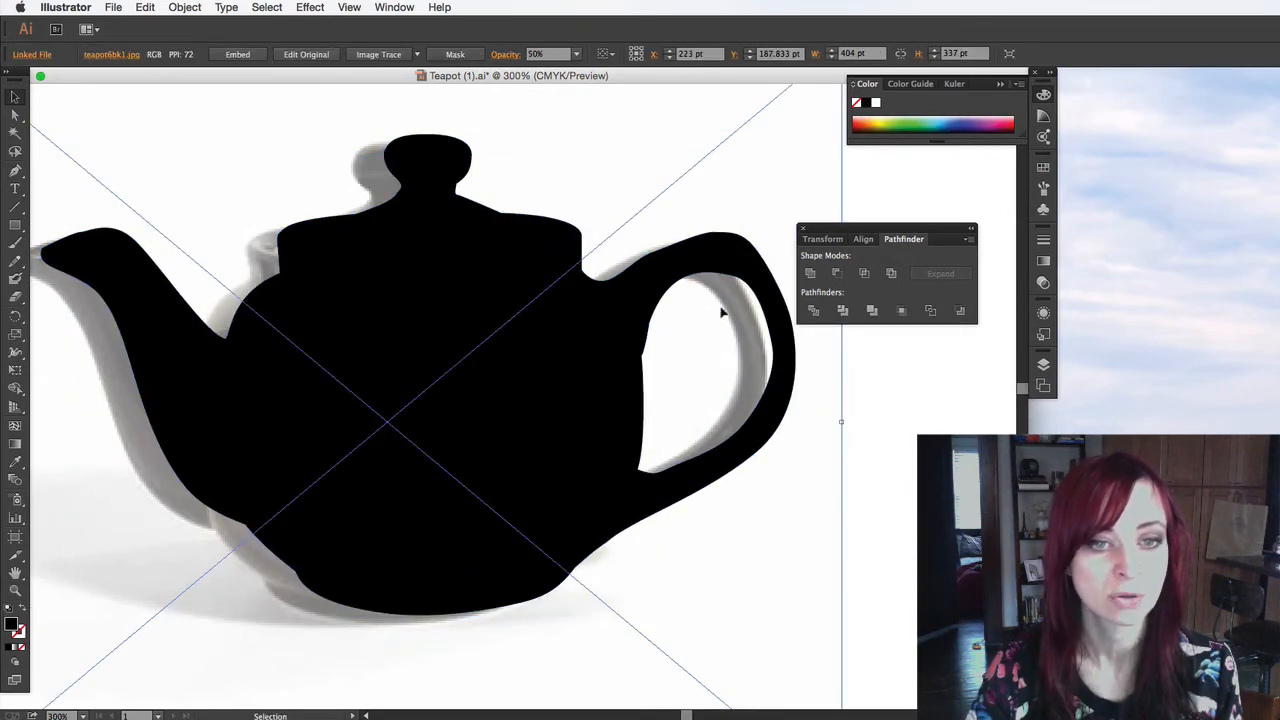
left_click(875, 413)
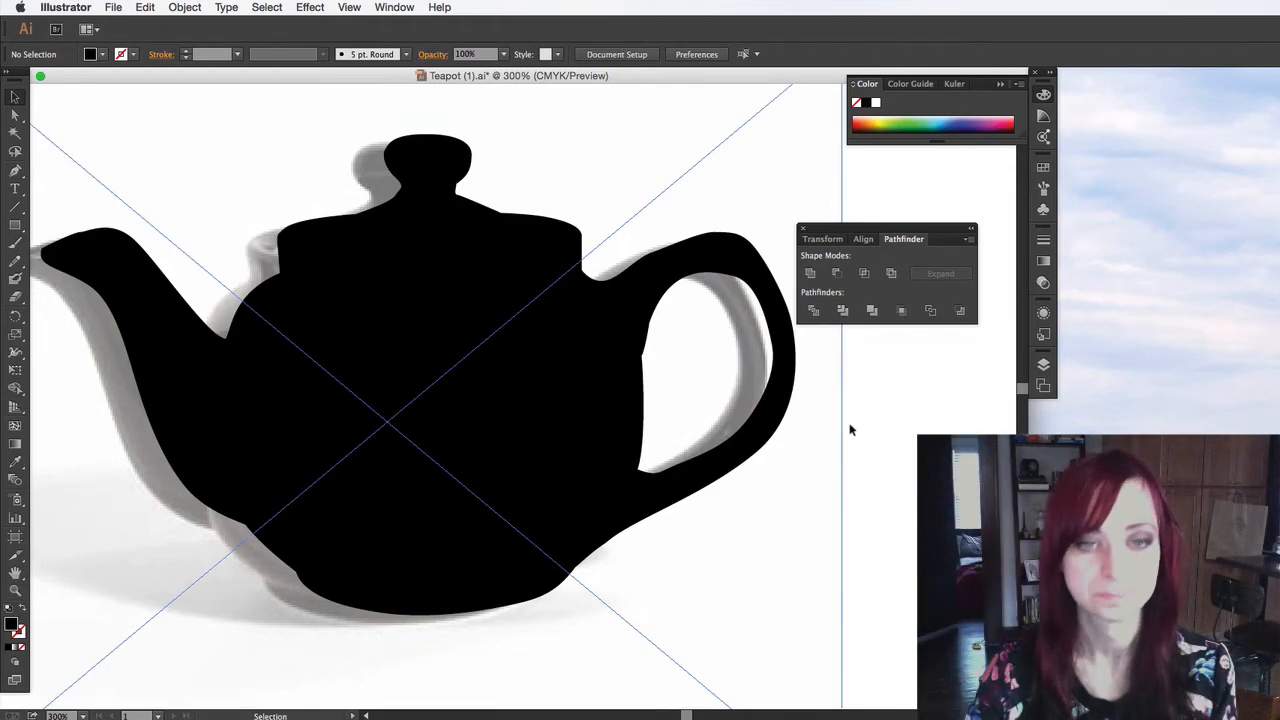
left_click(606, 200)
key("Delete")
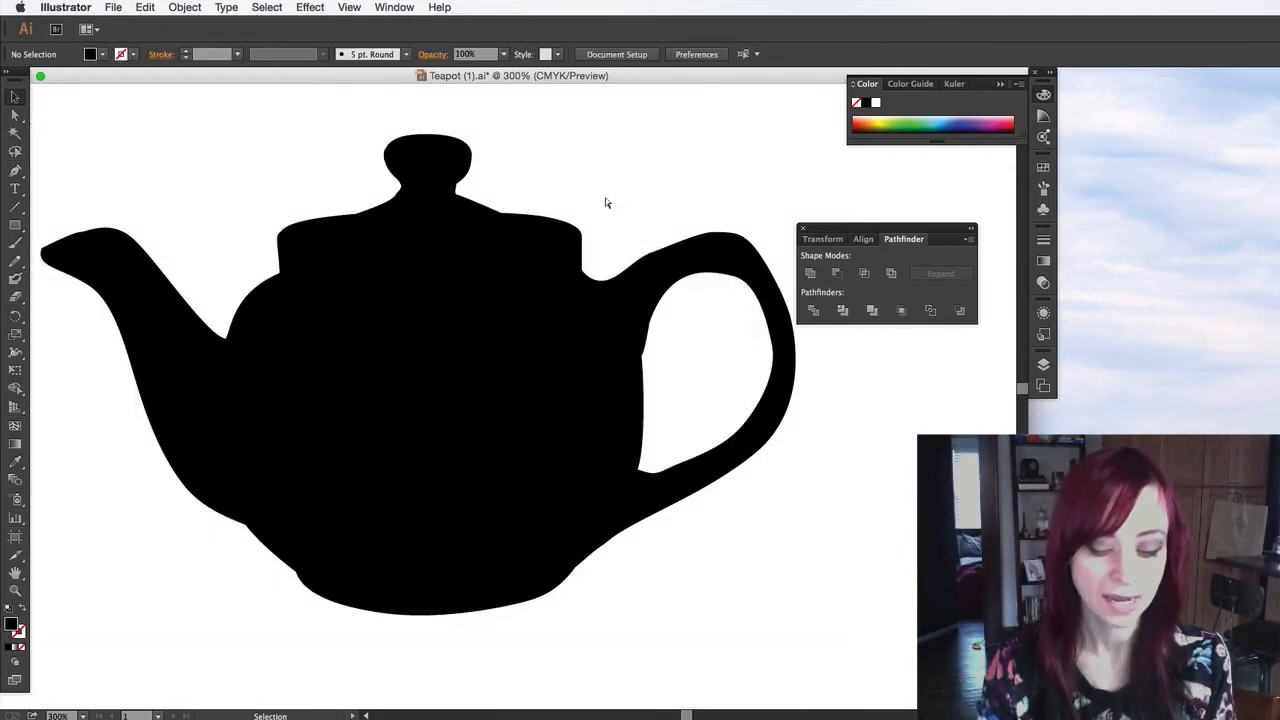
Draw a rectangle of about 407 by 287 pt covering the teapot and fill it with red.
key("super+minus")
key("super+minus")
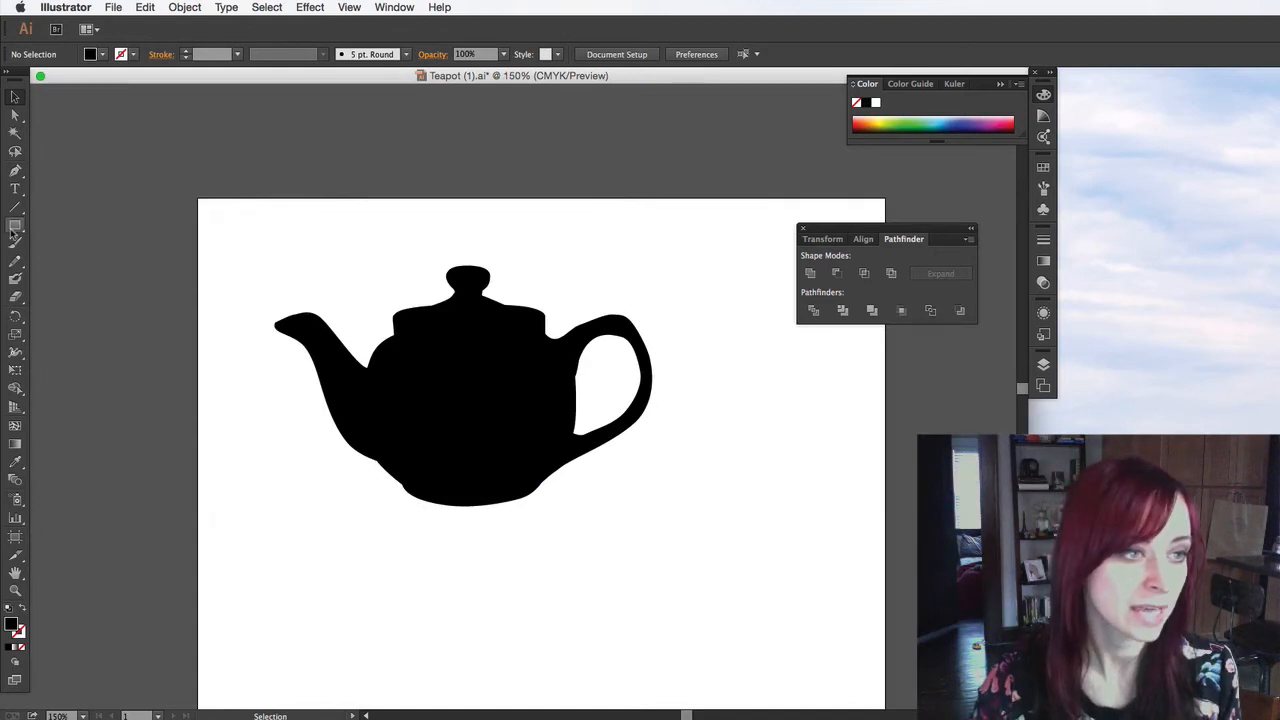
left_click(15, 225)
left_click_drag(240, 225, 698, 548)
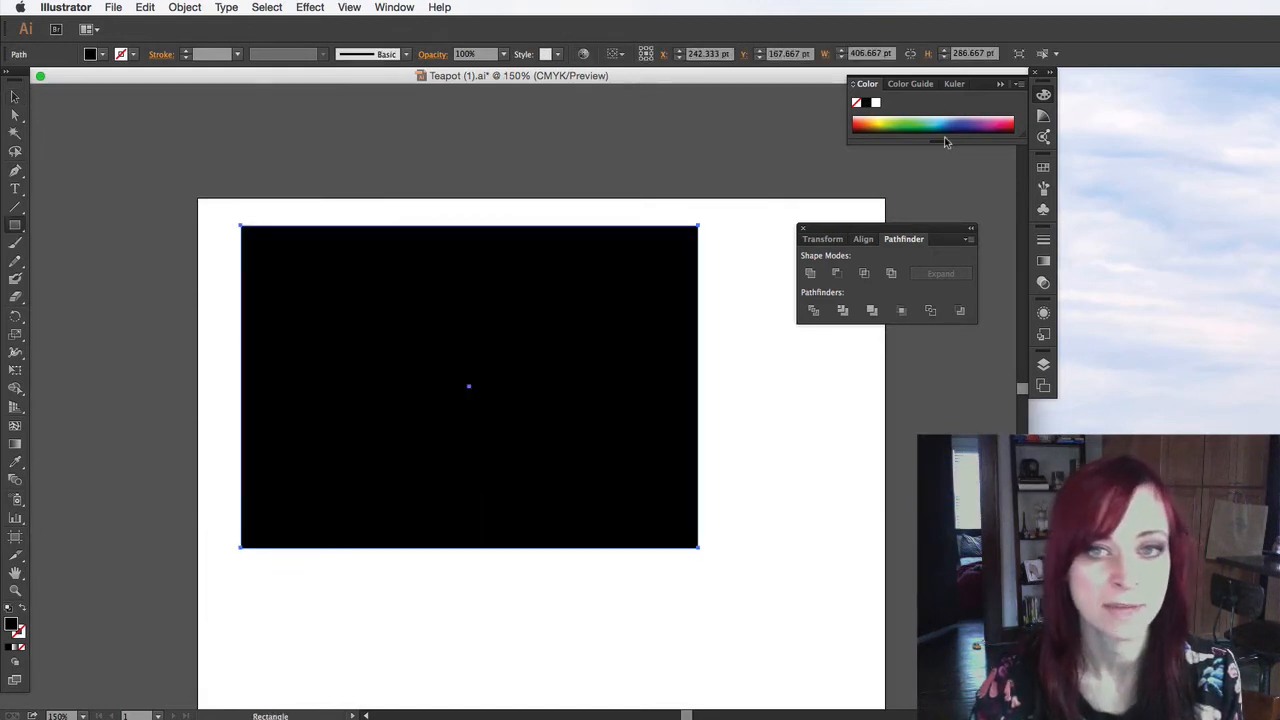
left_click(1010, 128)
left_click(16, 94)
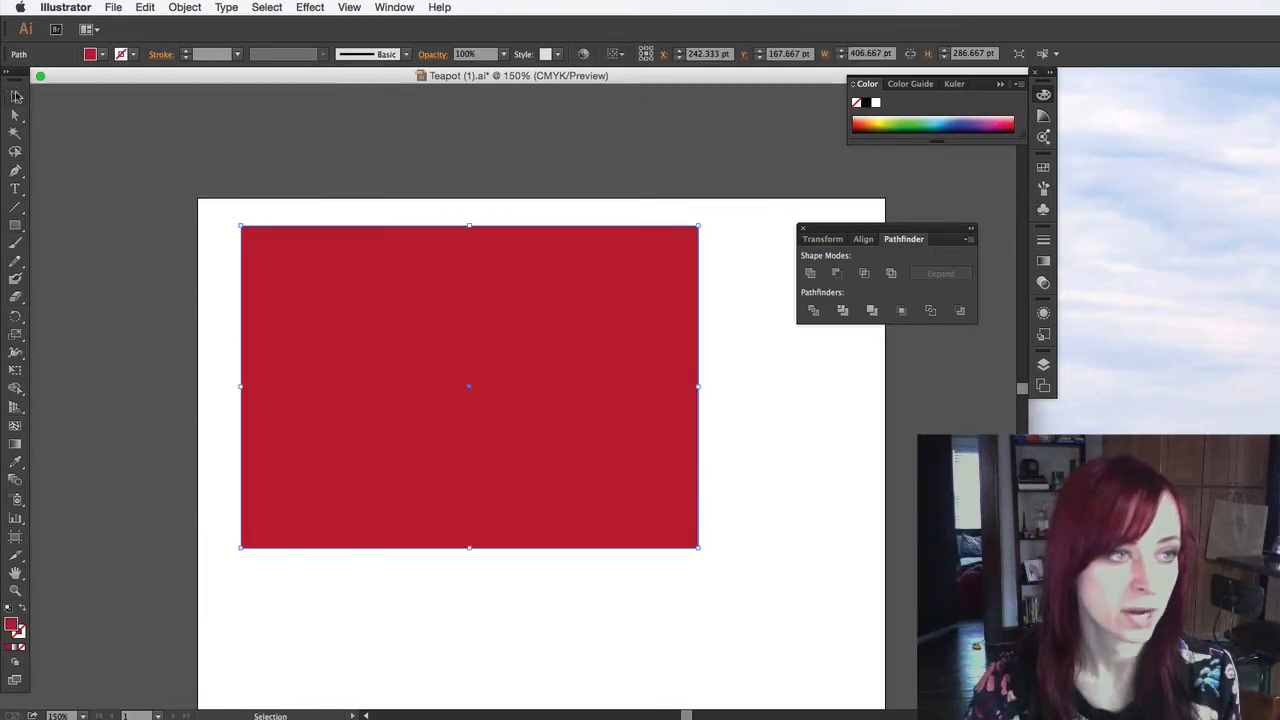
key("a")
left_click(16, 94)
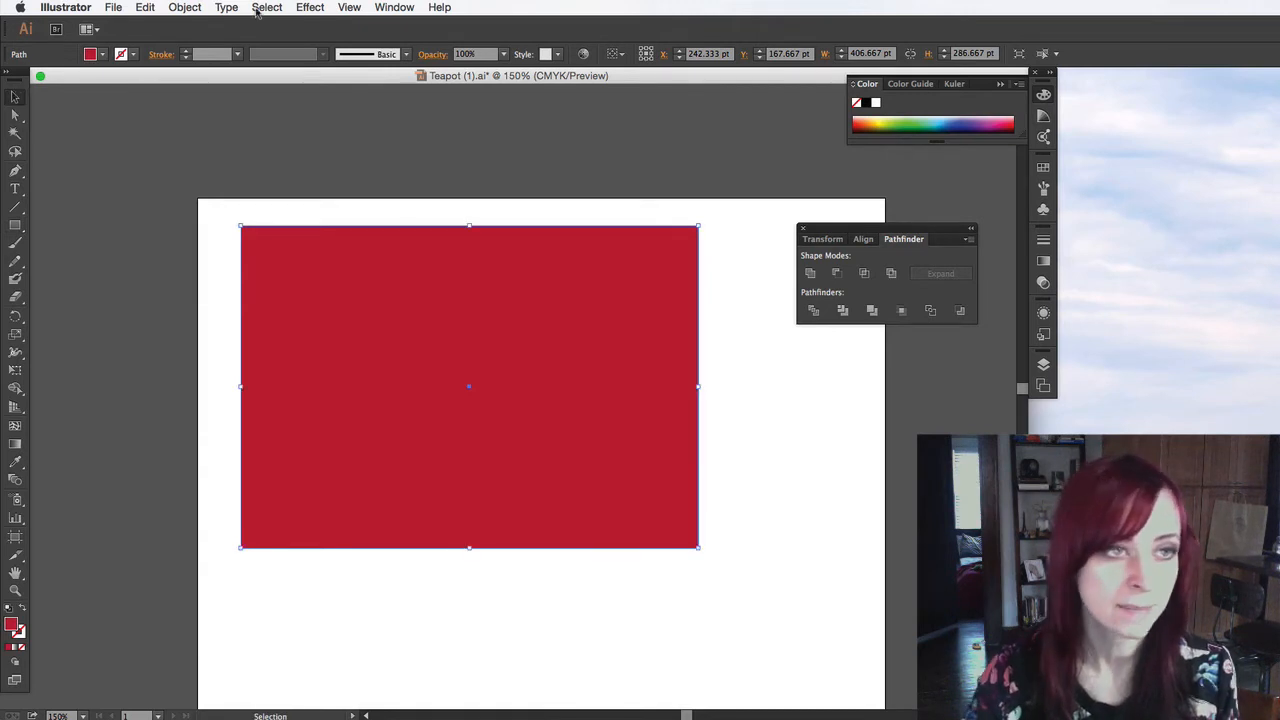
Send the red rectangle behind the teapot silhouette to check the handle opening, and deselect it.
left_click(195, 7)
mouse_move(214, 37)
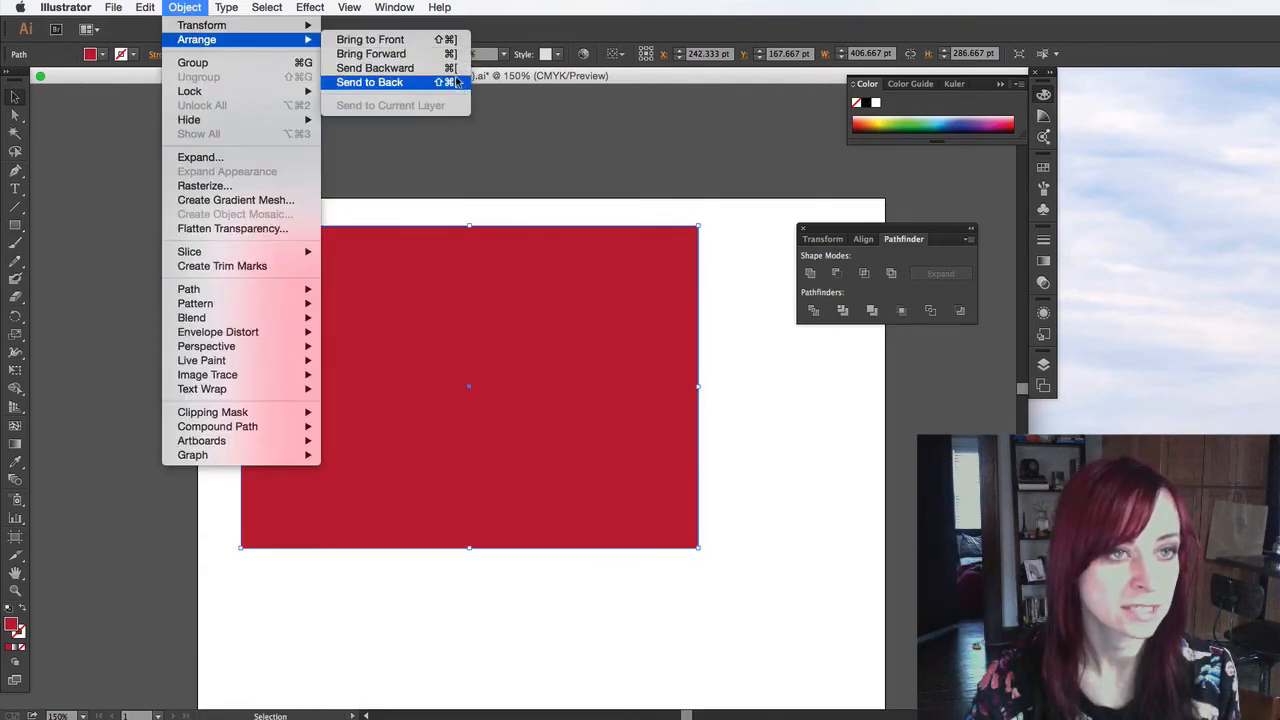
left_click(371, 80)
left_click(785, 427)
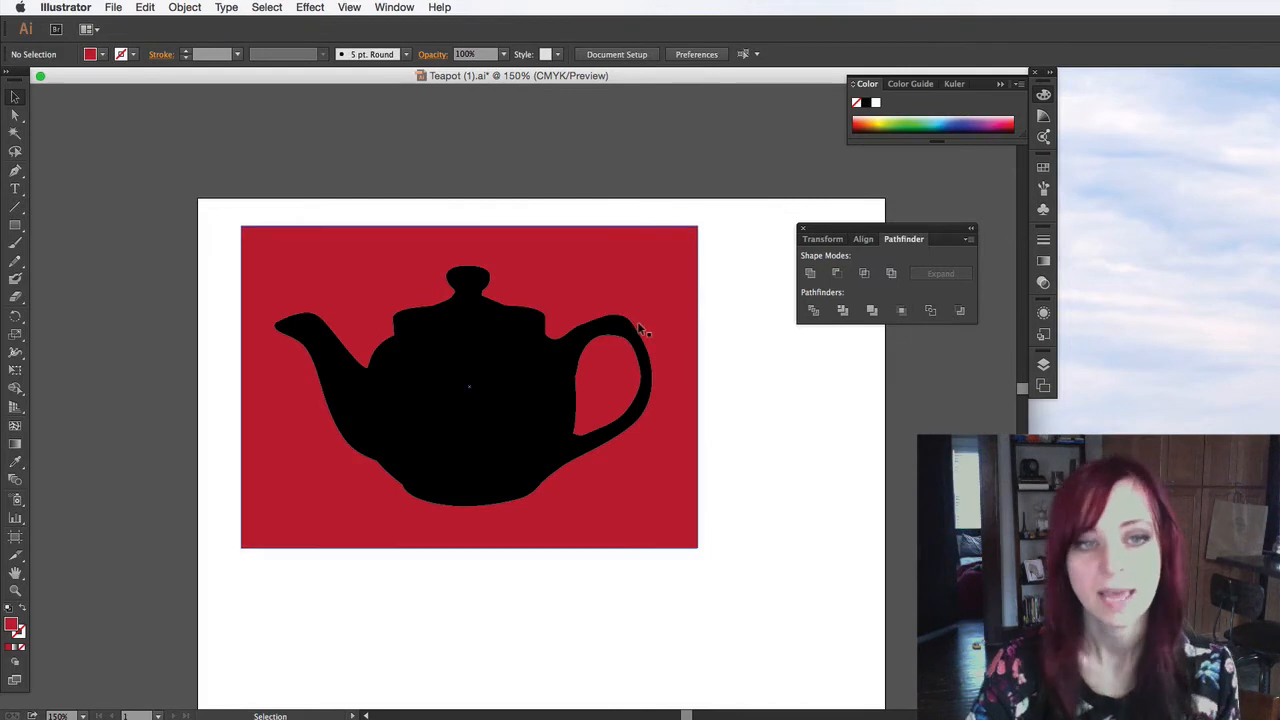
Delete the red rectangle behind the teapot silhouette.
scroll(653, 453, "left", 1)
left_click(653, 453)
key("Delete")
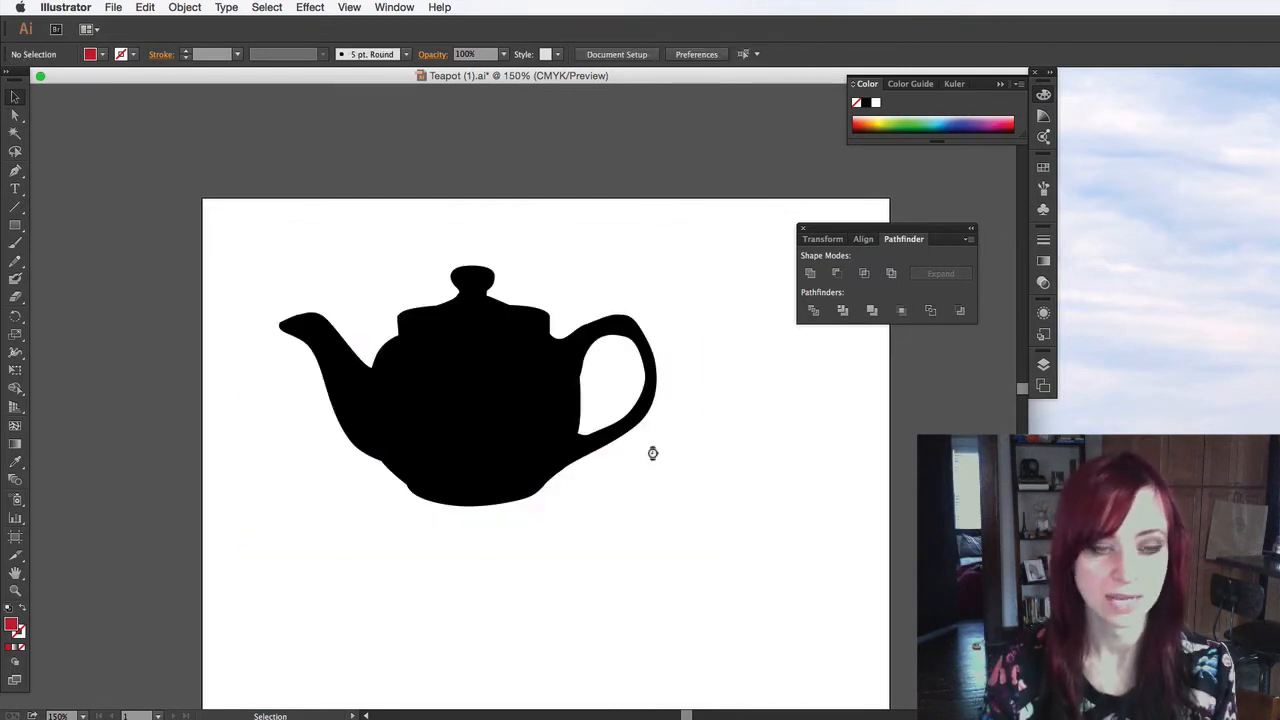
Draw the curved left half of a red-filled heart with the Pen tool in the blank area below the teapot.
scroll(654, 455, "up", 2)
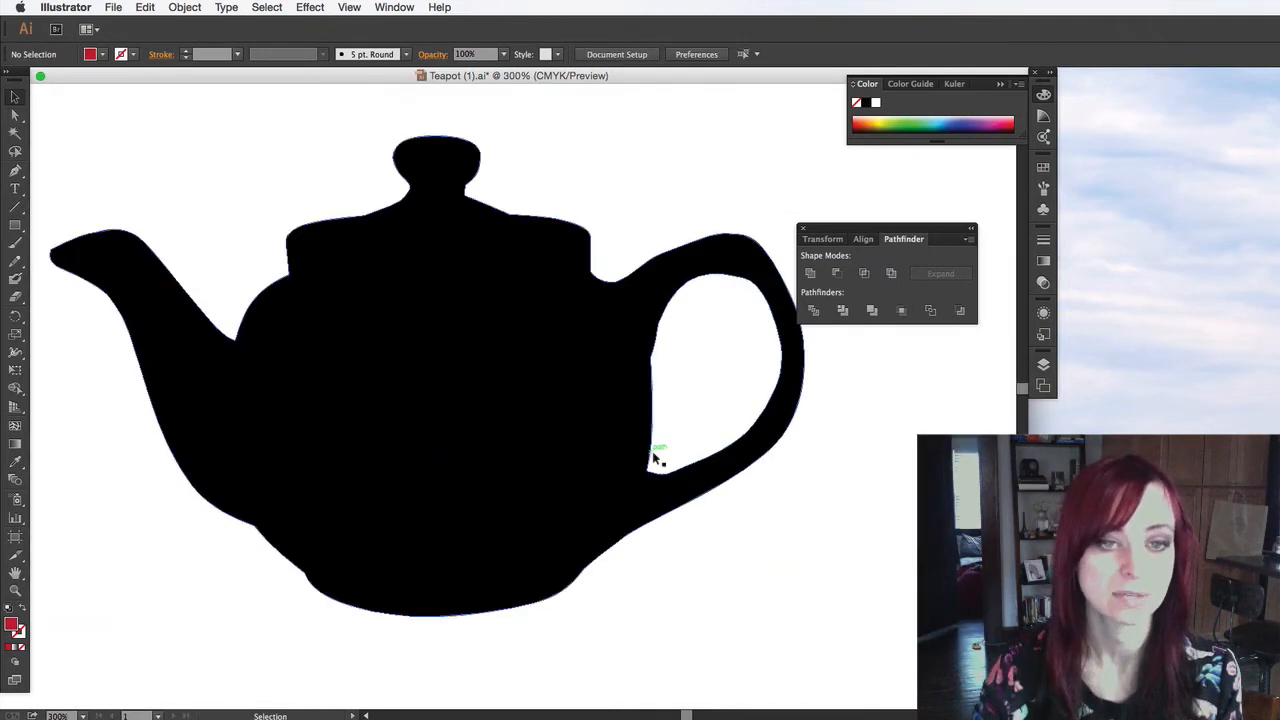
left_click_drag(723, 438, 521, 326)
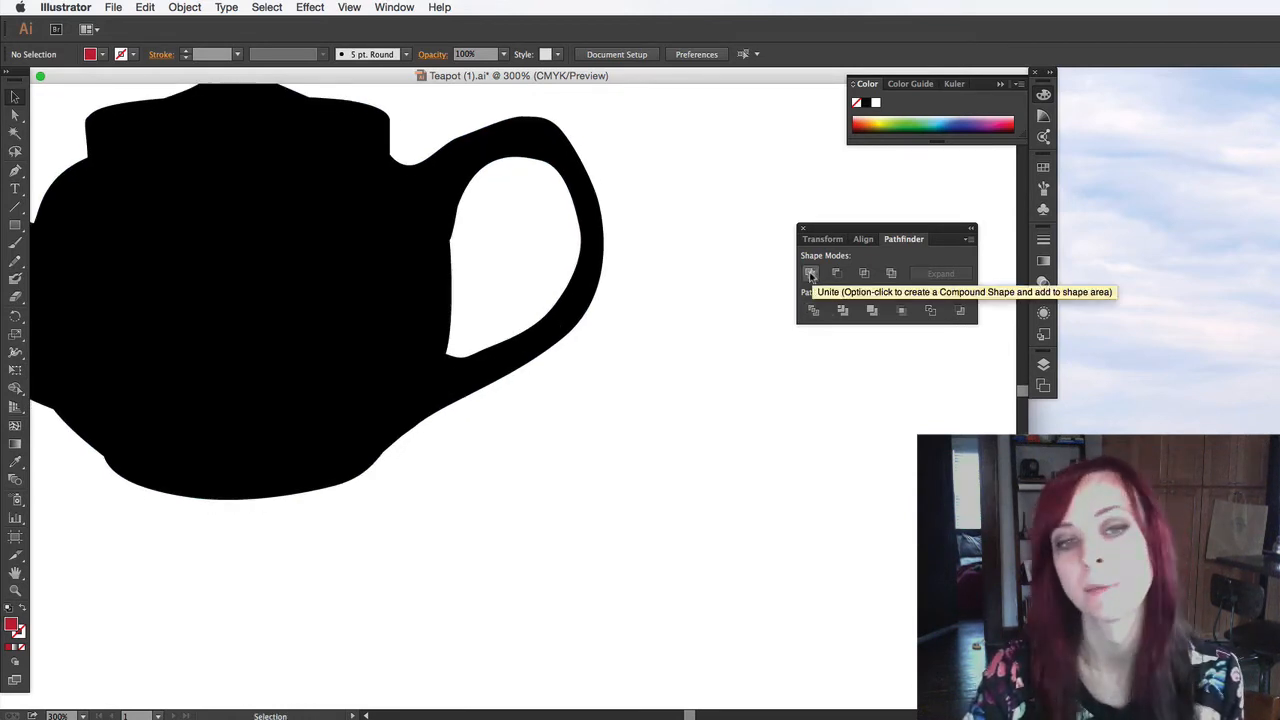
left_click_drag(811, 541, 701, 284)
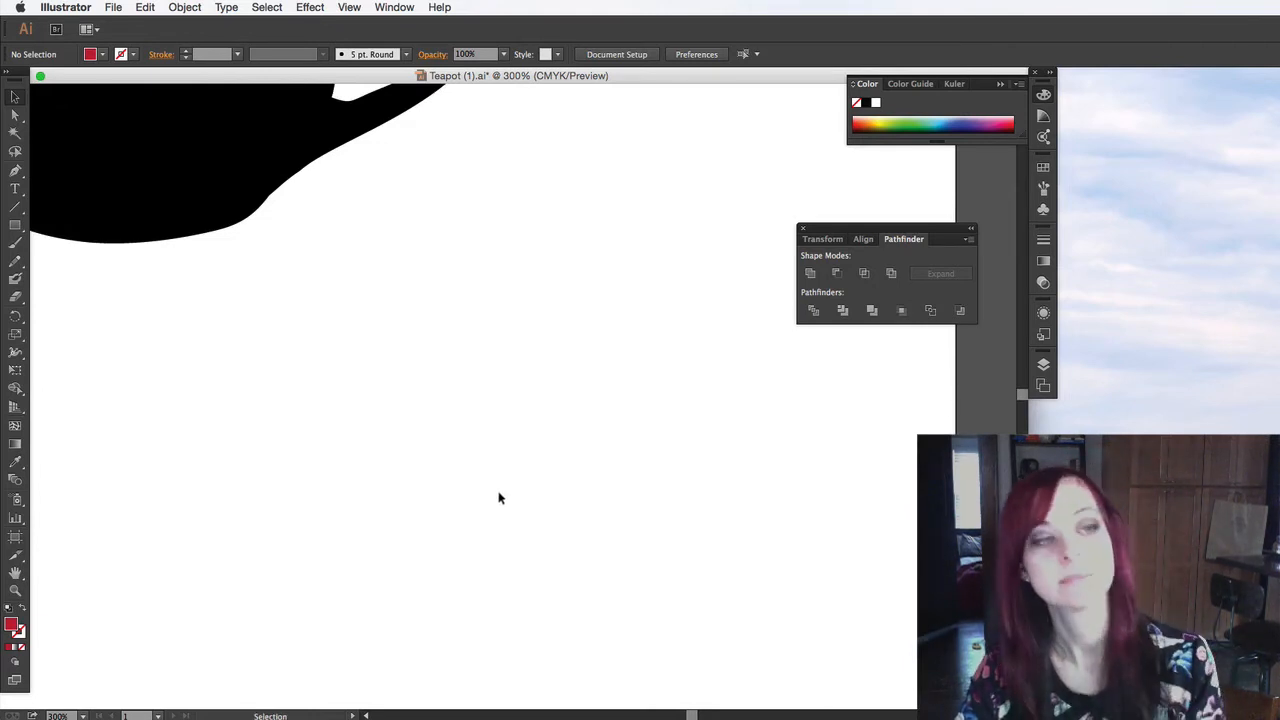
left_click(15, 225)
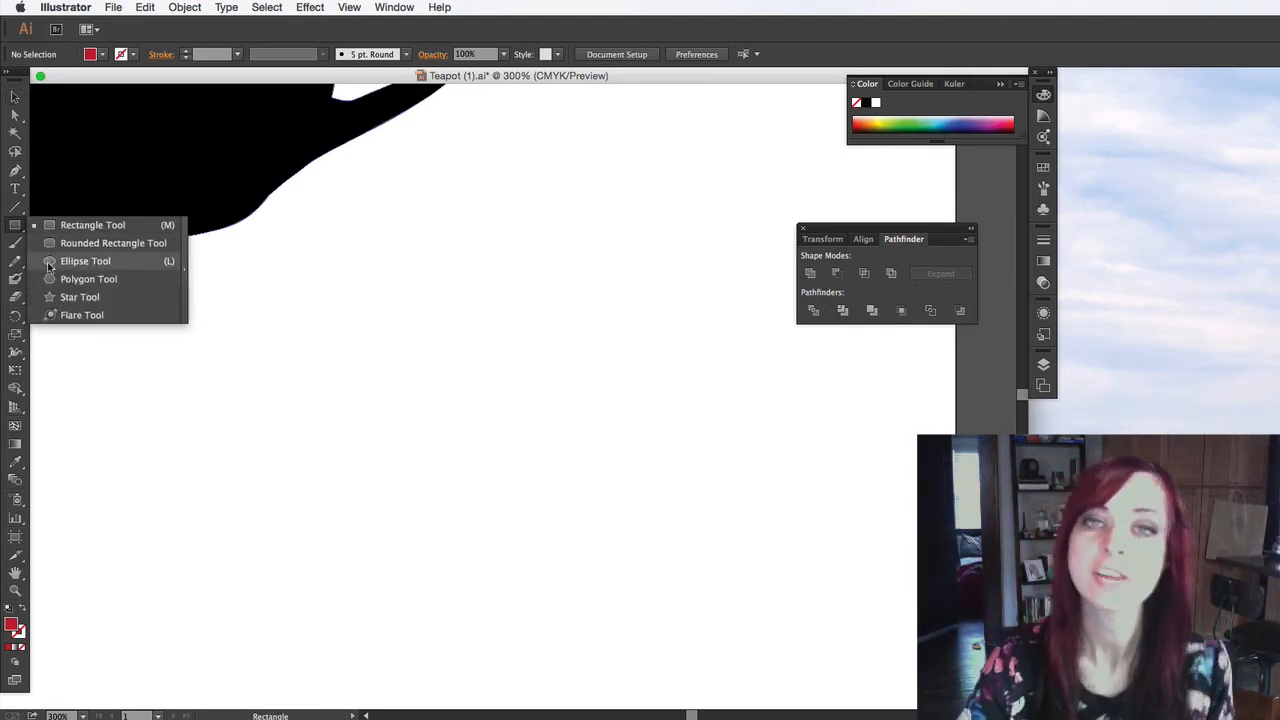
left_click(48, 263)
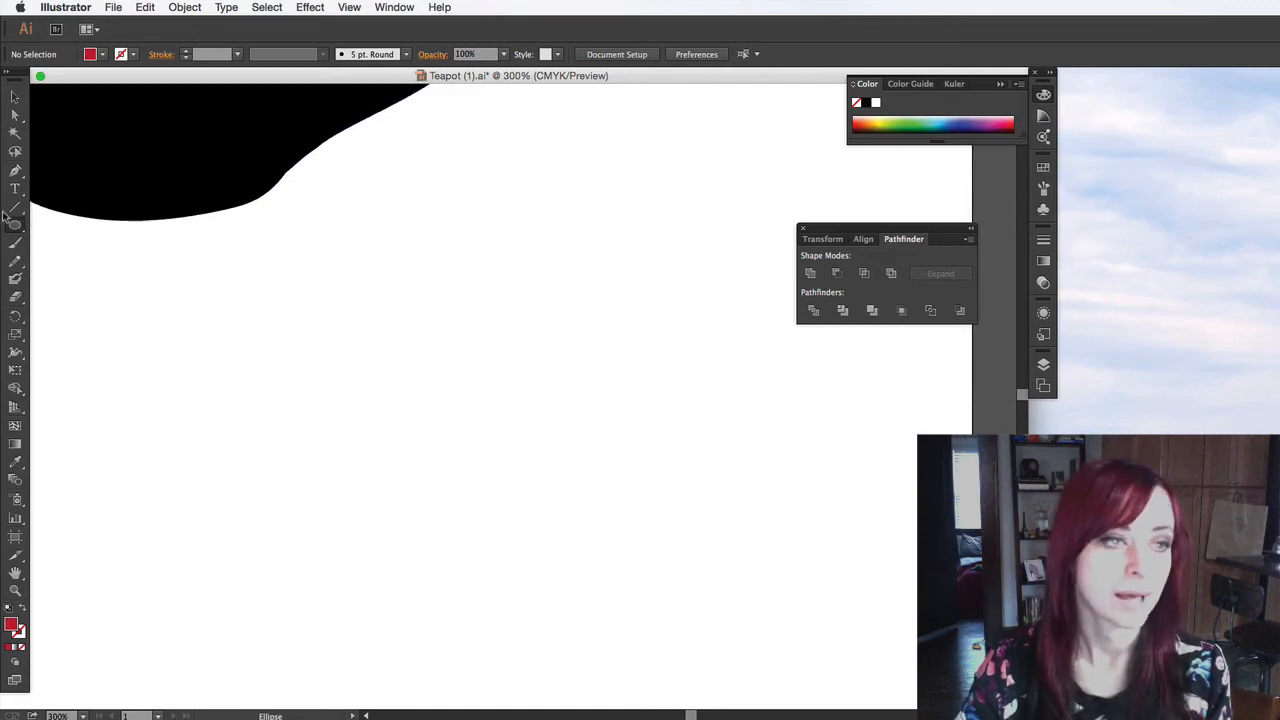
left_click(15, 170)
left_click(507, 330)
left_click_drag(443, 307, 407, 334)
left_click_drag(478, 458, 508, 478)
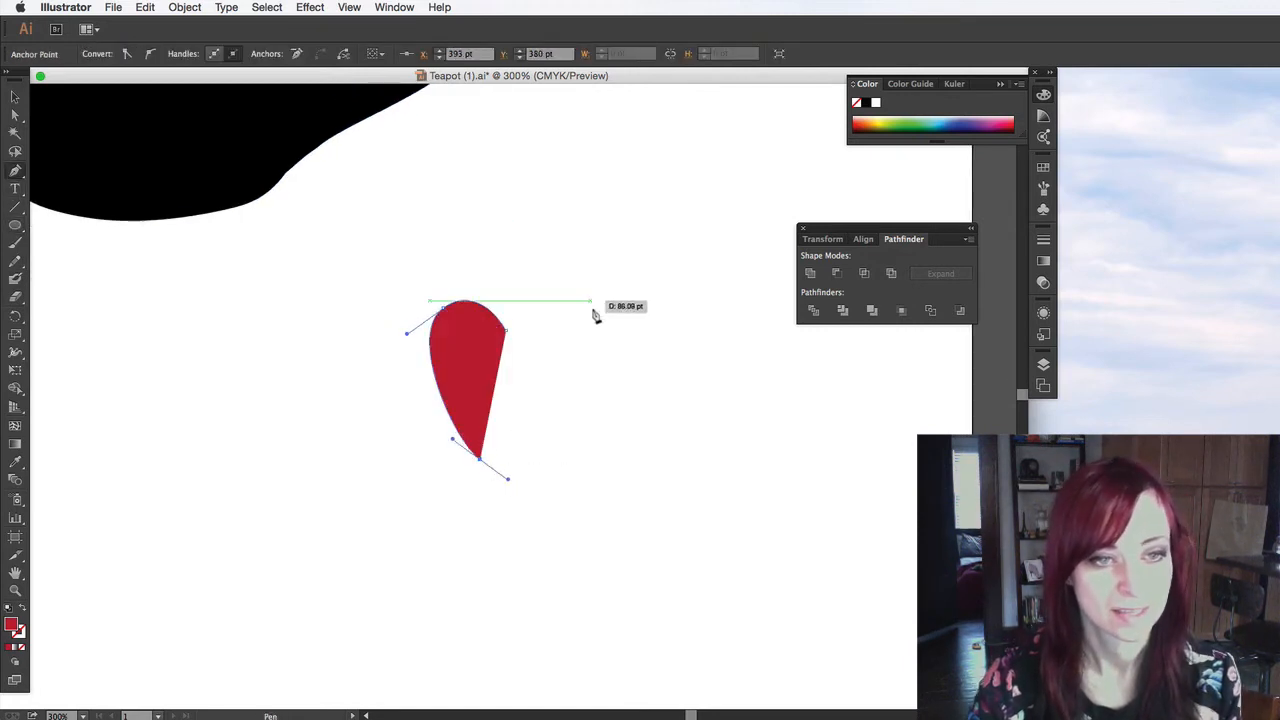
Add the heart's pointed bottom tip and curved right lobe, and close the path at the top notch.
left_click_drag(578, 297, 471, 240)
key("super+z")
left_click(508, 480)
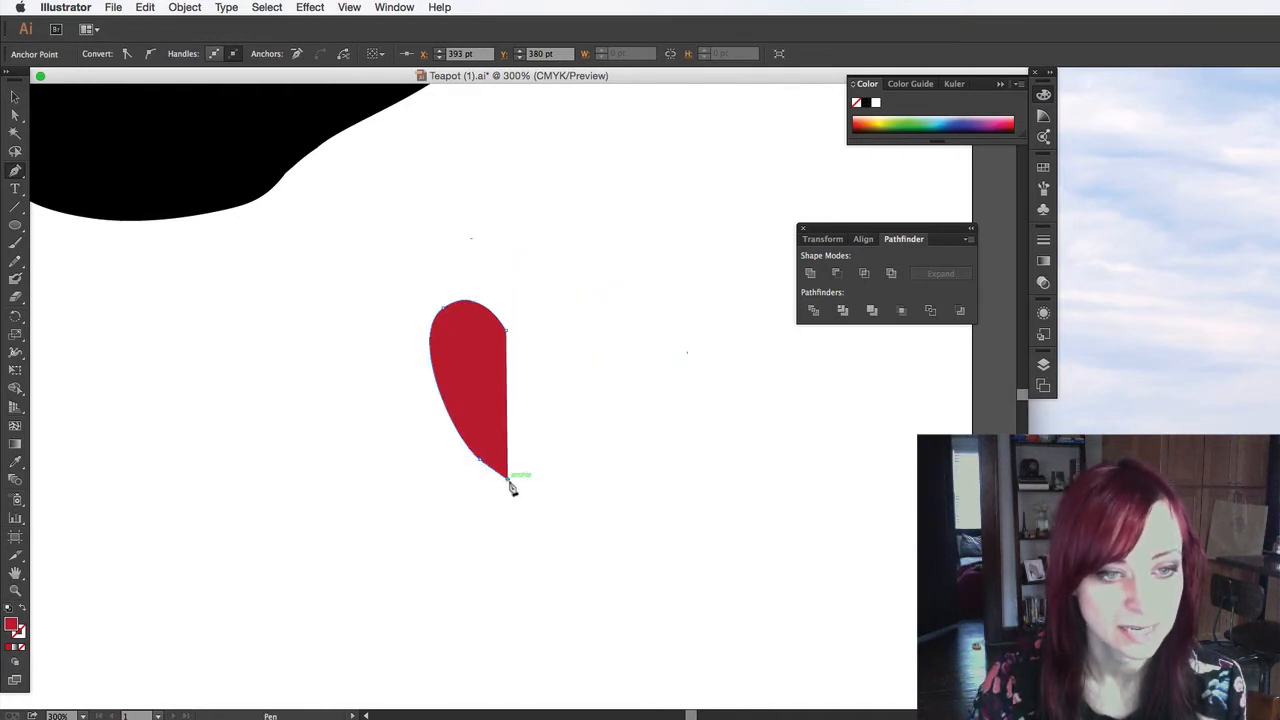
left_click_drag(587, 345, 563, 289)
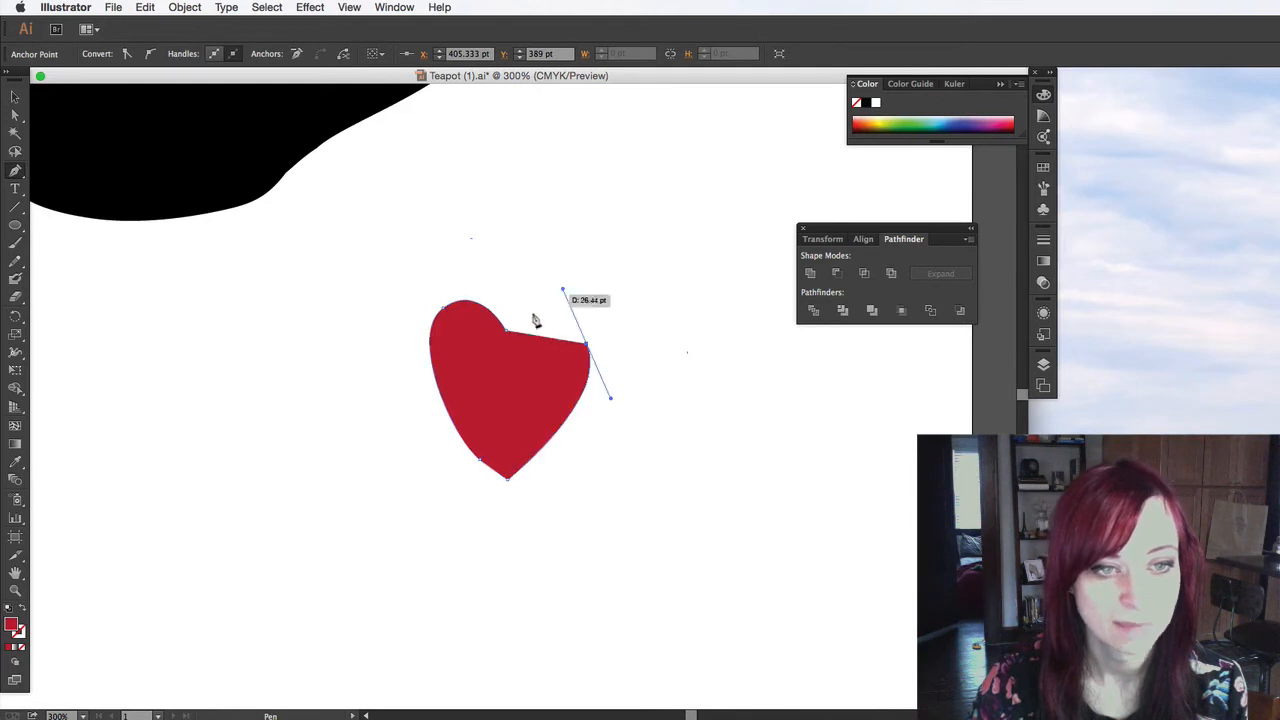
left_click_drag(509, 332, 474, 358)
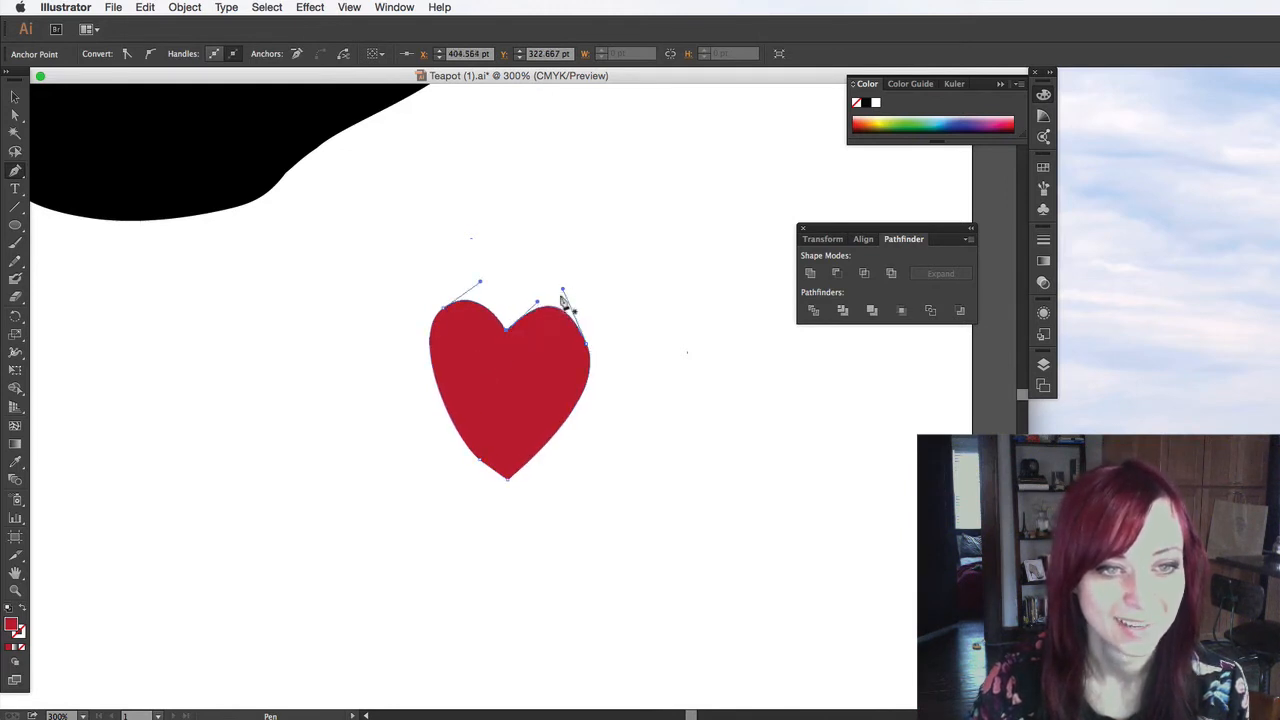
Adjust the heart's curve handles to fill out its right lobe and smooth its lower left side, and deselect it.
left_click(15, 114)
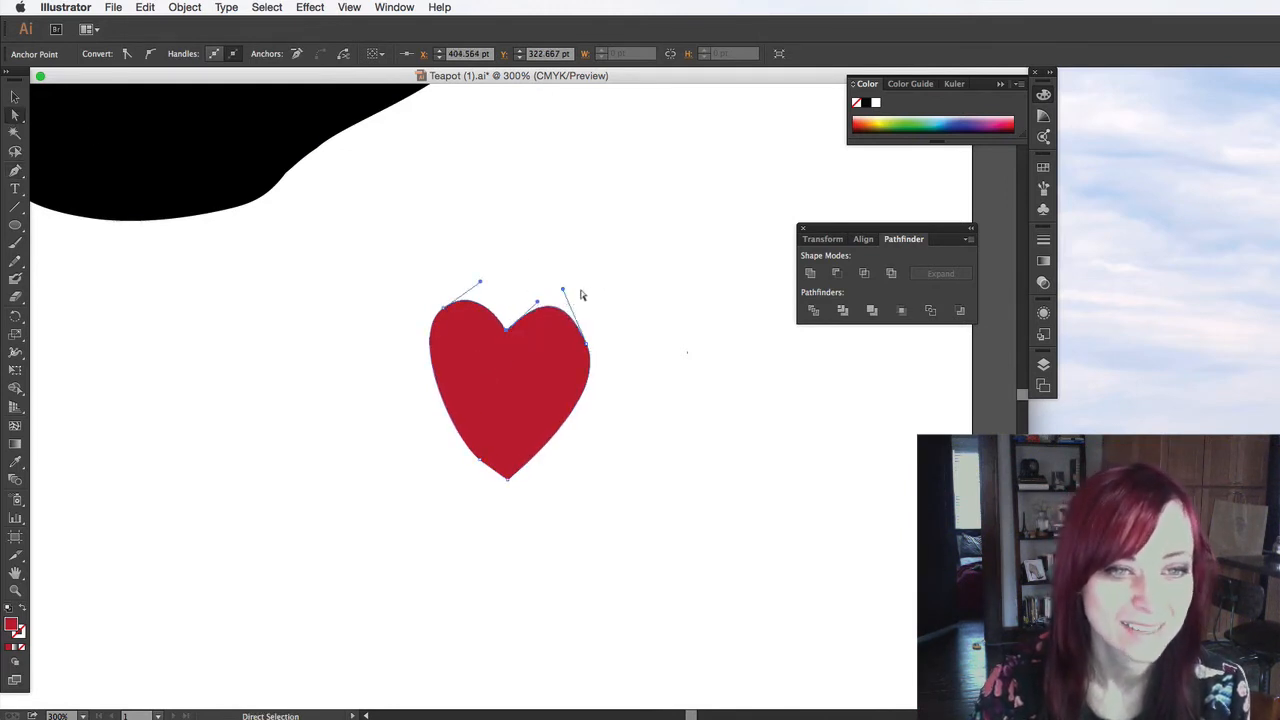
left_click_drag(566, 289, 591, 277)
left_click(647, 446)
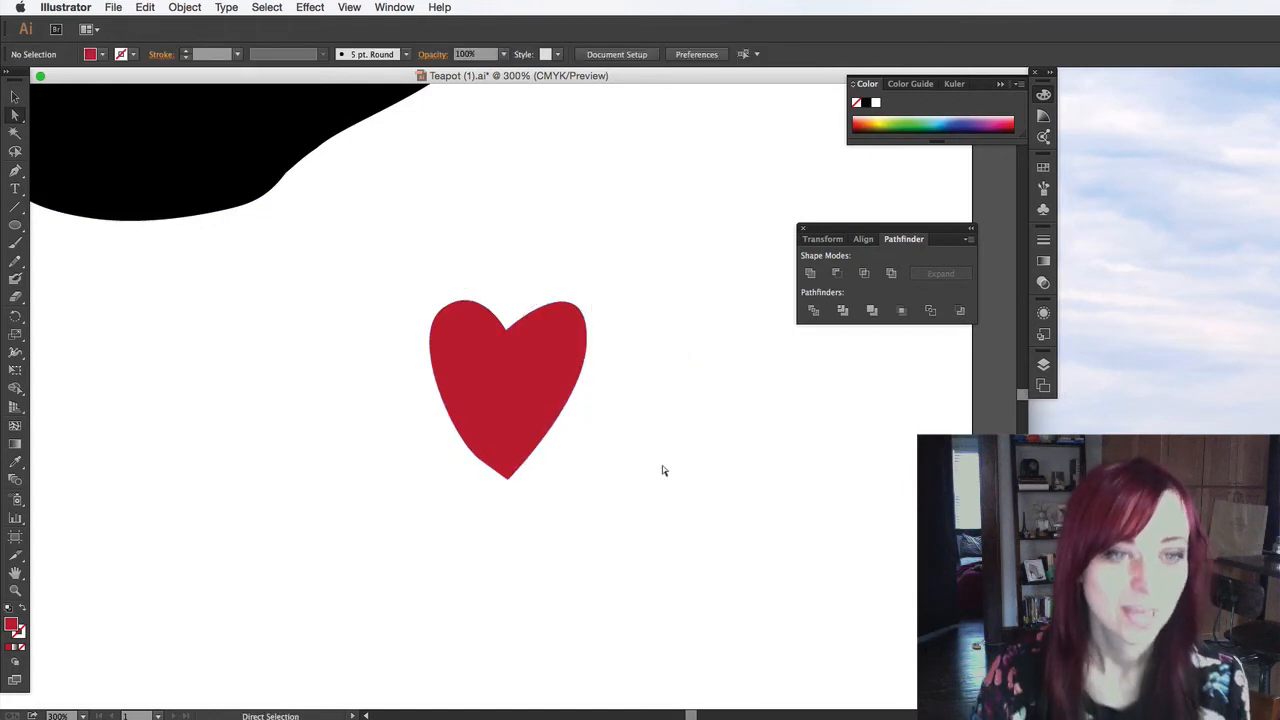
left_click(509, 394)
left_click_drag(507, 477, 429, 417)
left_click_drag(589, 352, 605, 289)
left_click(655, 450)
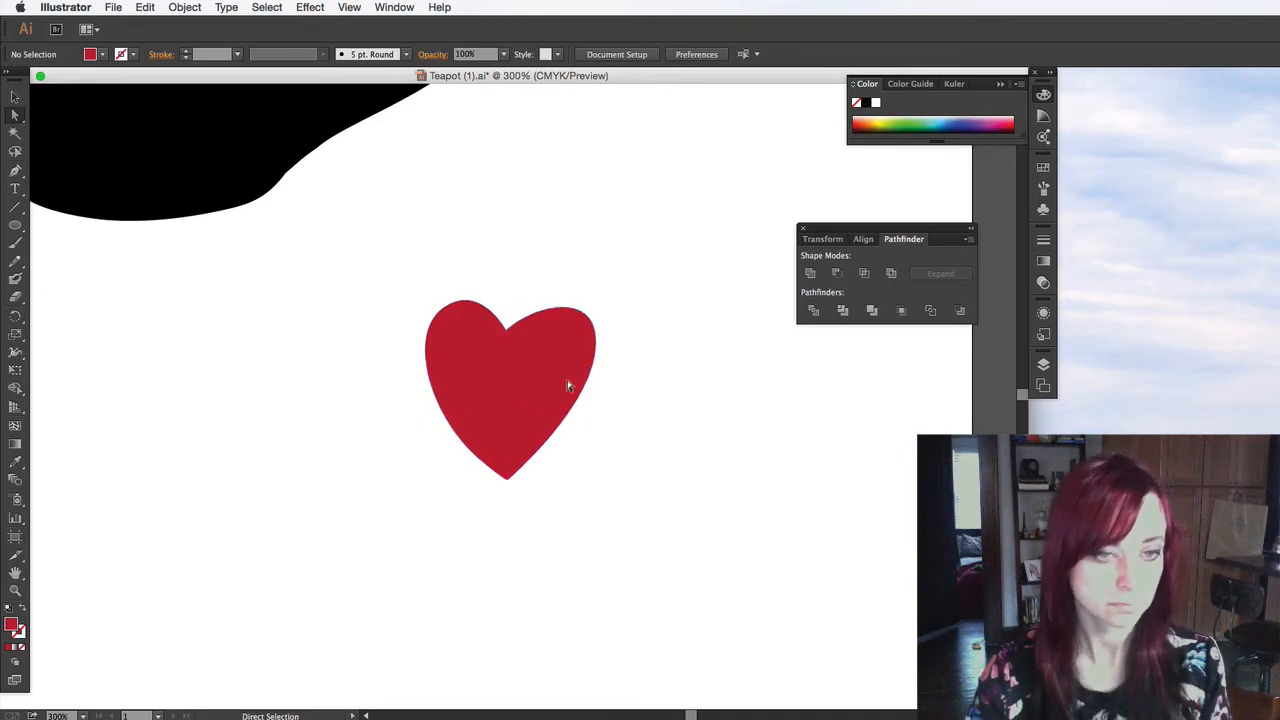
Select the whole heart and show the full set of Stroke options.
left_click(511, 352)
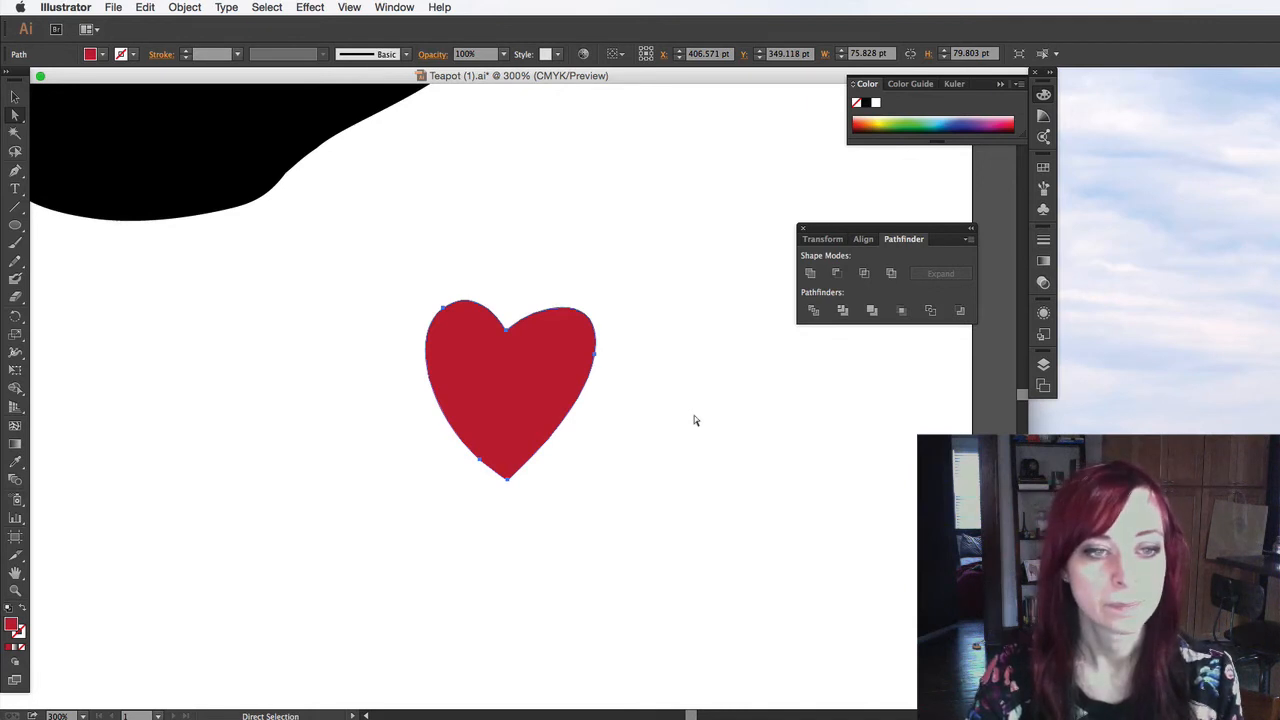
left_click(1044, 240)
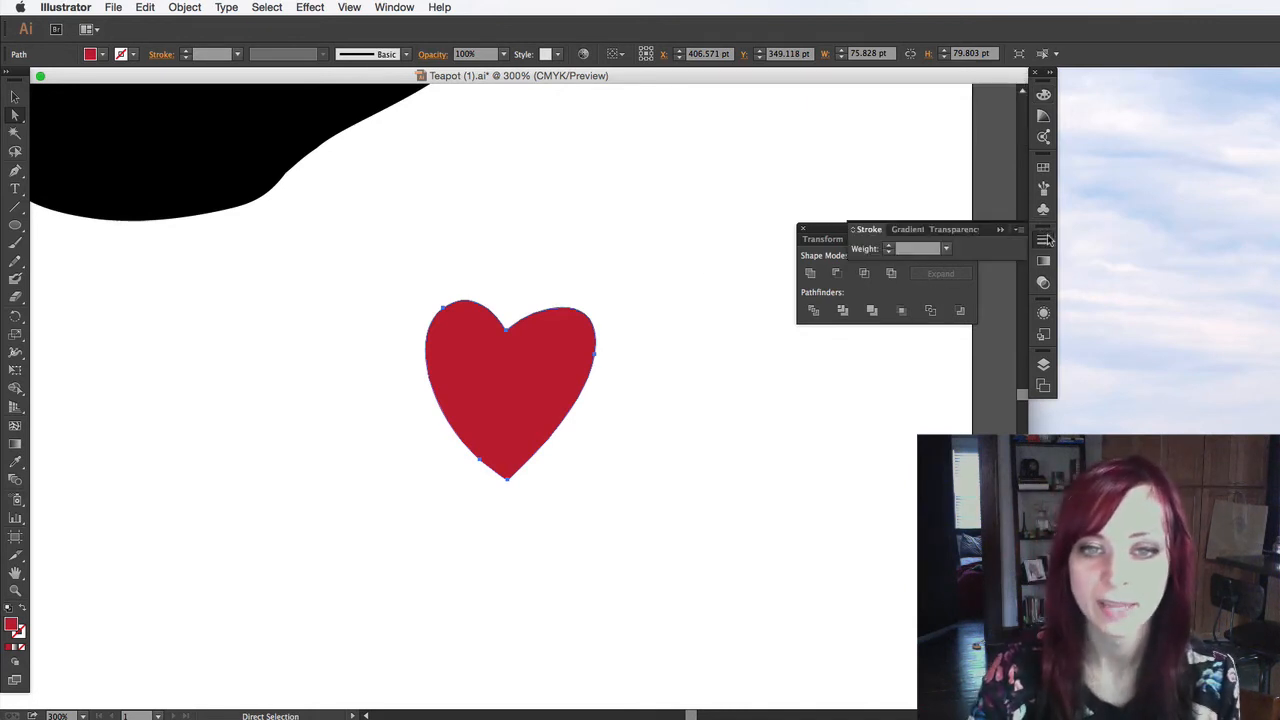
left_click(1018, 229)
left_click(1049, 232)
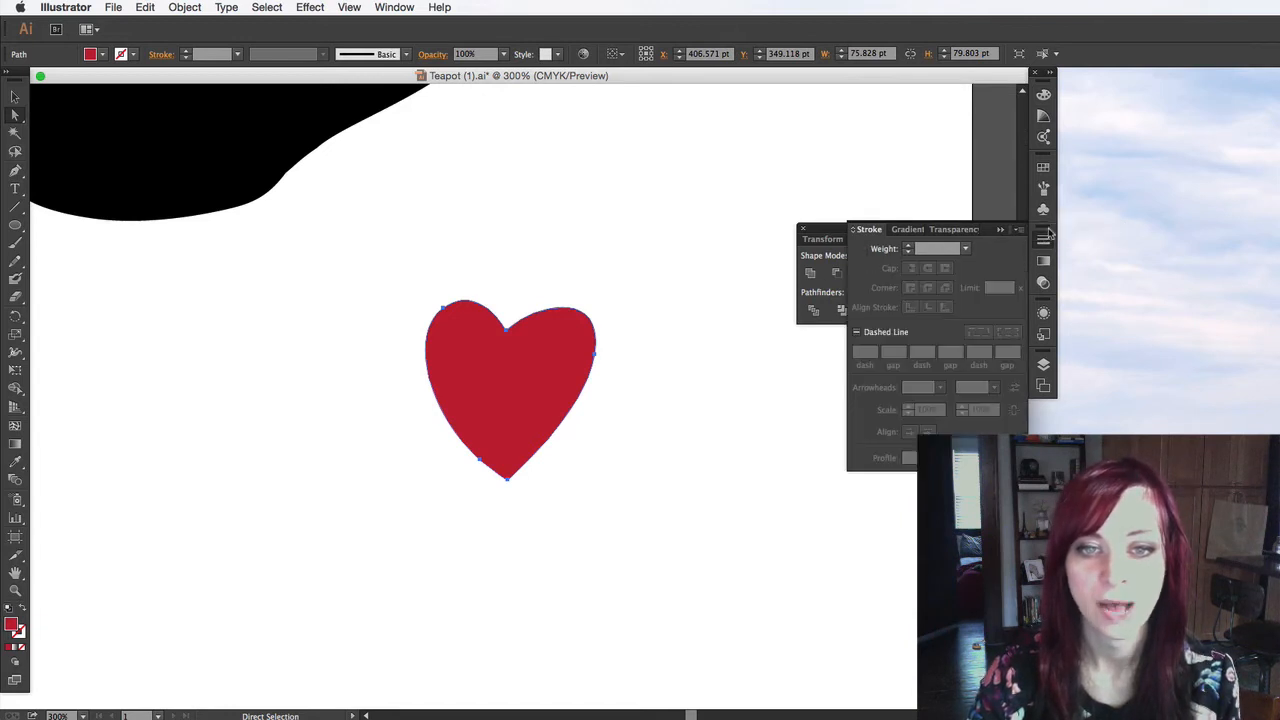
Swap the heart's fill and stroke to leave only a red outline, and apply the lens-shaped tapered width profile.
left_click(23, 615)
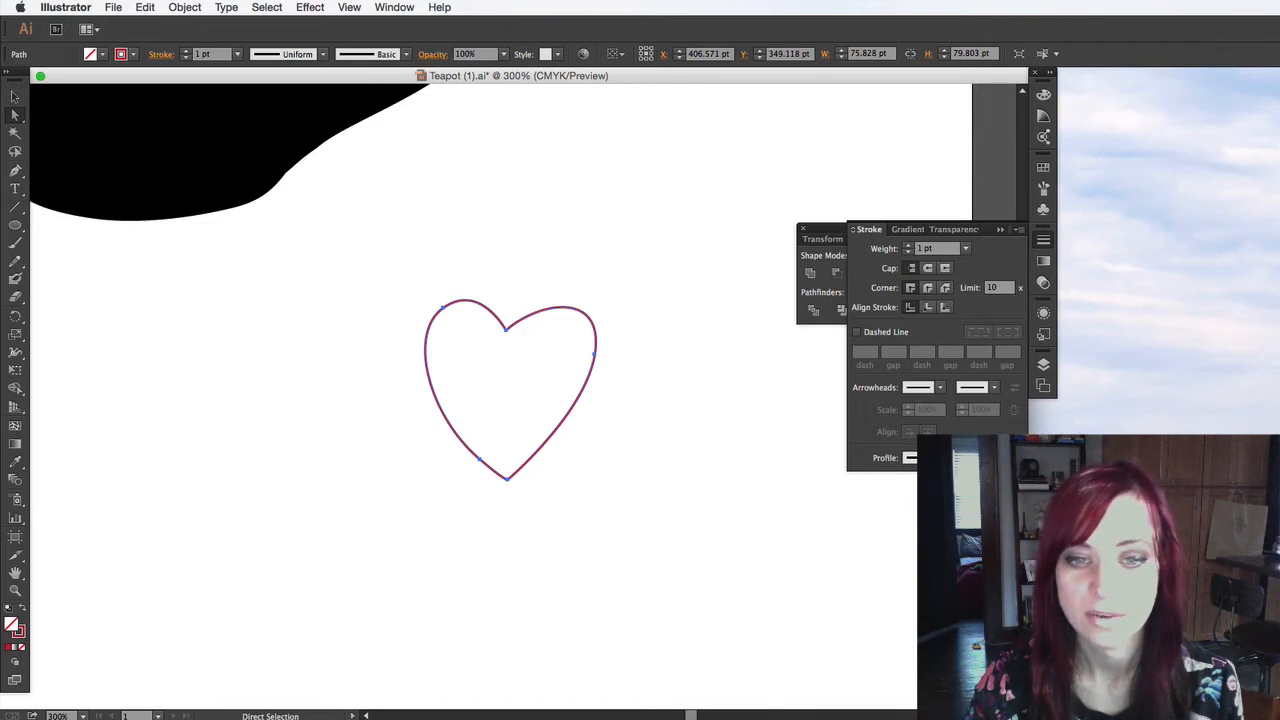
left_click(981, 458)
left_click(940, 505)
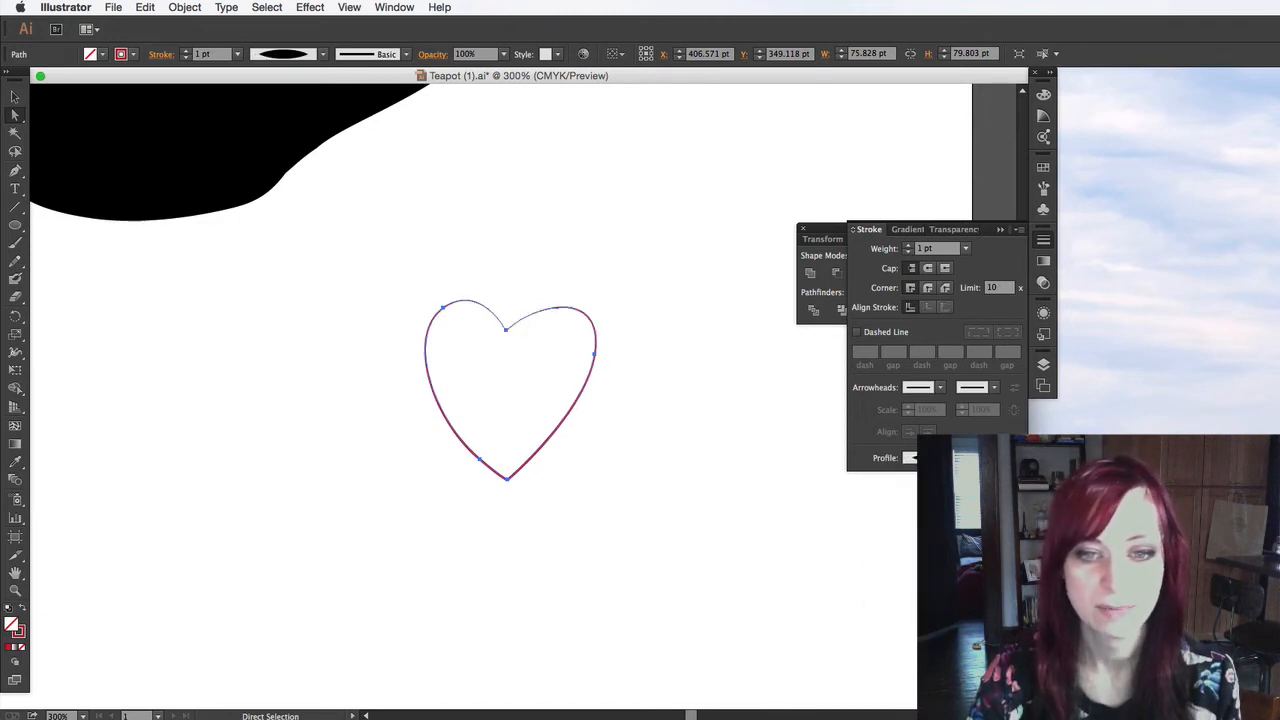
Increase the heart outline's stroke weight to 8 pt.
left_click(907, 245)
left_click(907, 245)
left_click(907, 245)
left_click(907, 245)
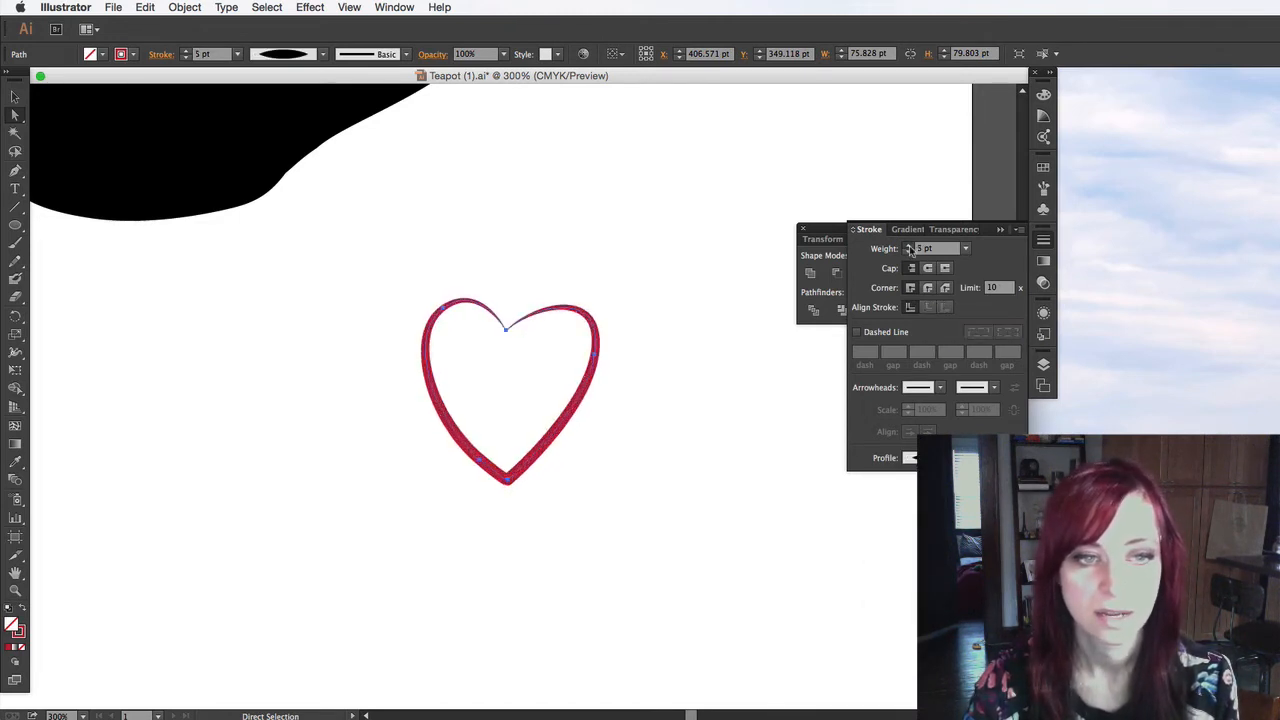
left_click(907, 245)
left_click(907, 245)
left_click(907, 245)
Apply the double-bulge width profile to the heart's outline and set its stroke weight to 9 pt.
left_click(981, 458)
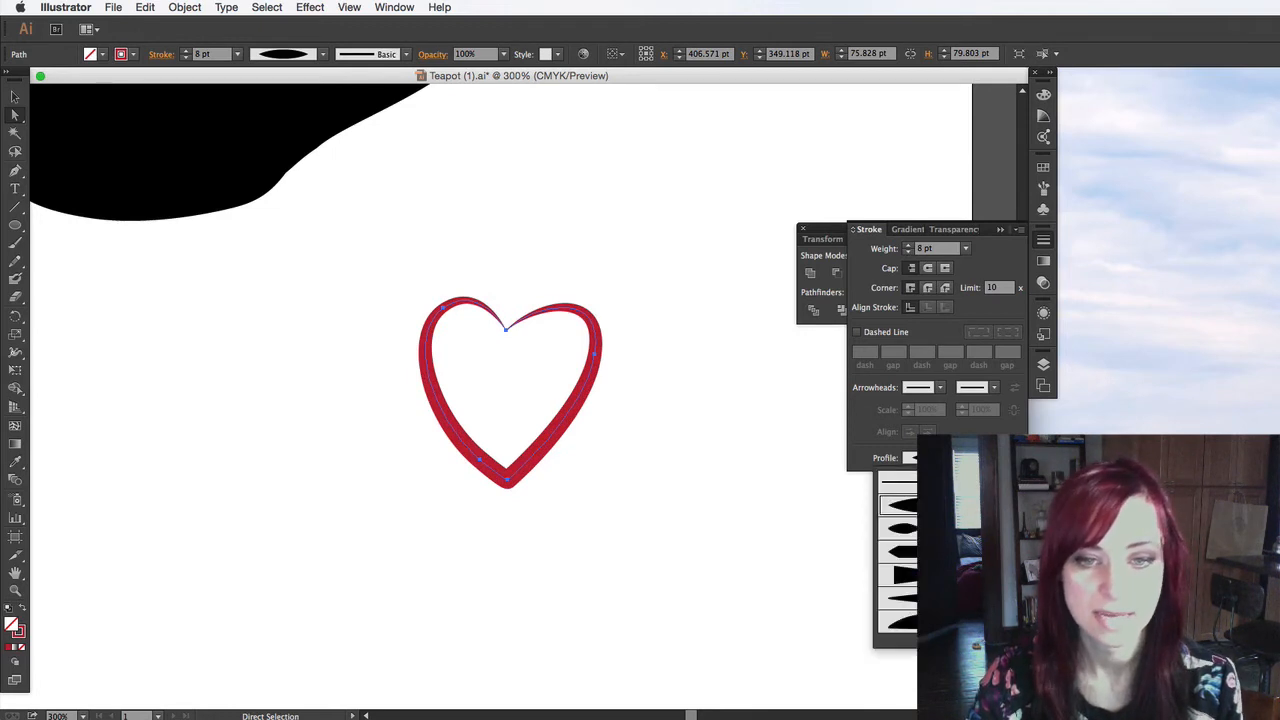
left_click(940, 530)
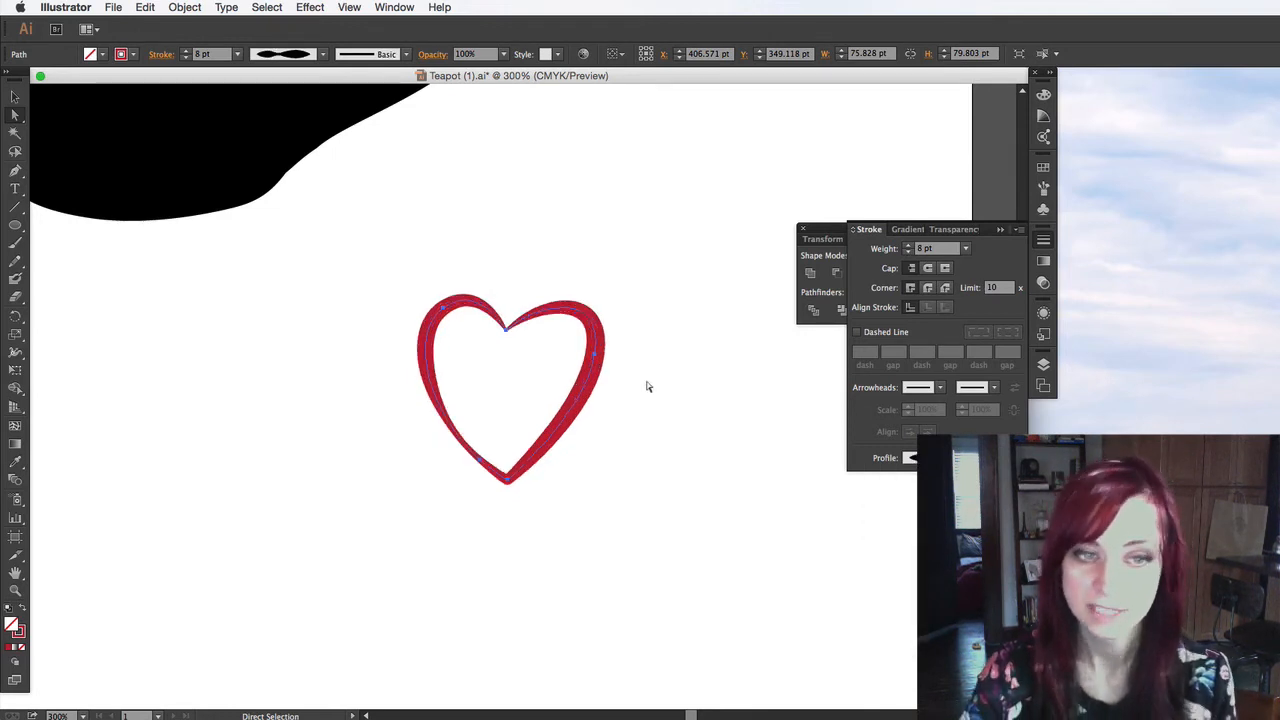
left_click(907, 245)
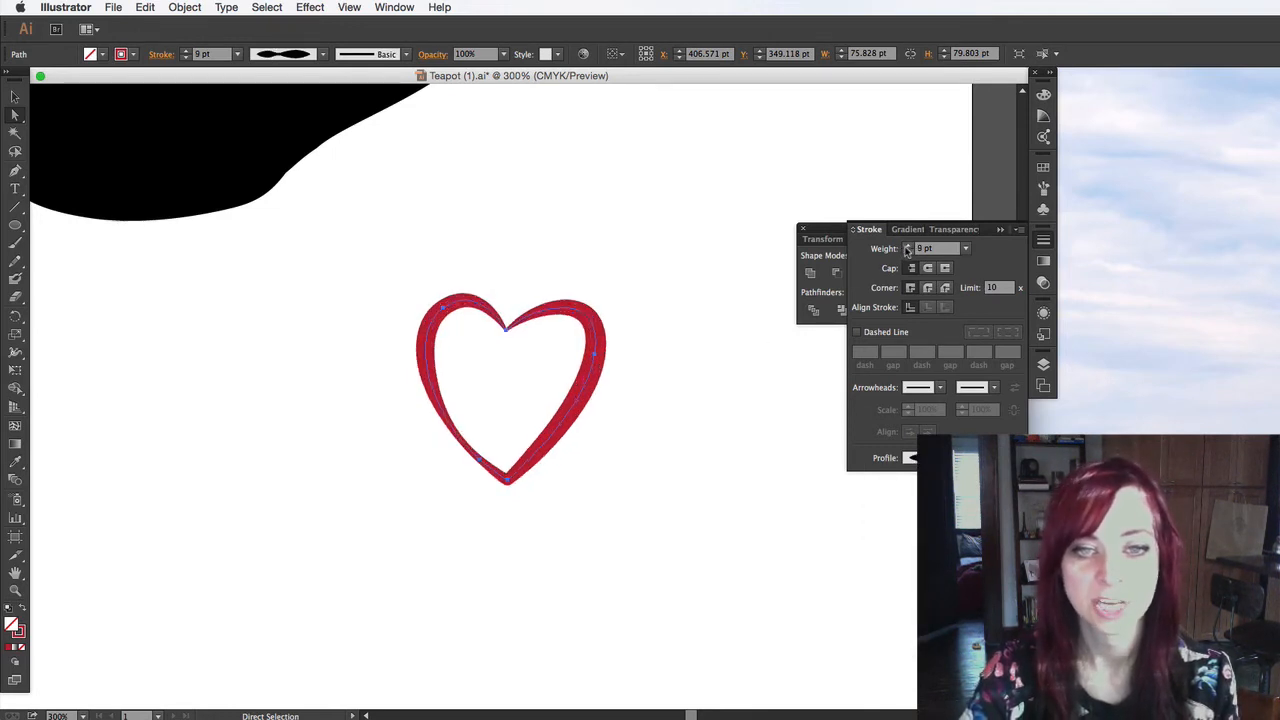
left_click(908, 252)
left_click(909, 246)
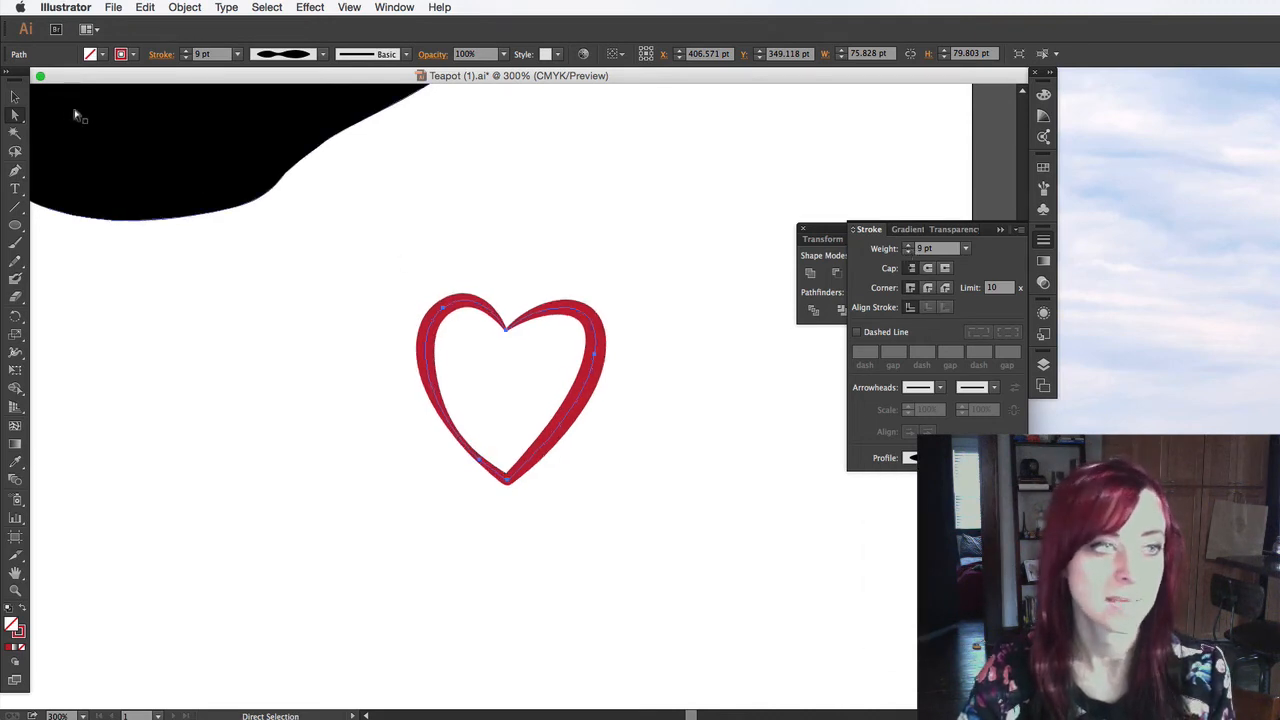
Fill the inside of the red-outlined heart with a very dark reddish brown, and deselect it.
left_click(15, 96)
left_click(286, 262)
left_click_drag(596, 380, 476, 374)
left_click(594, 343)
key("space")
left_click_drag(678, 332, 583, 321)
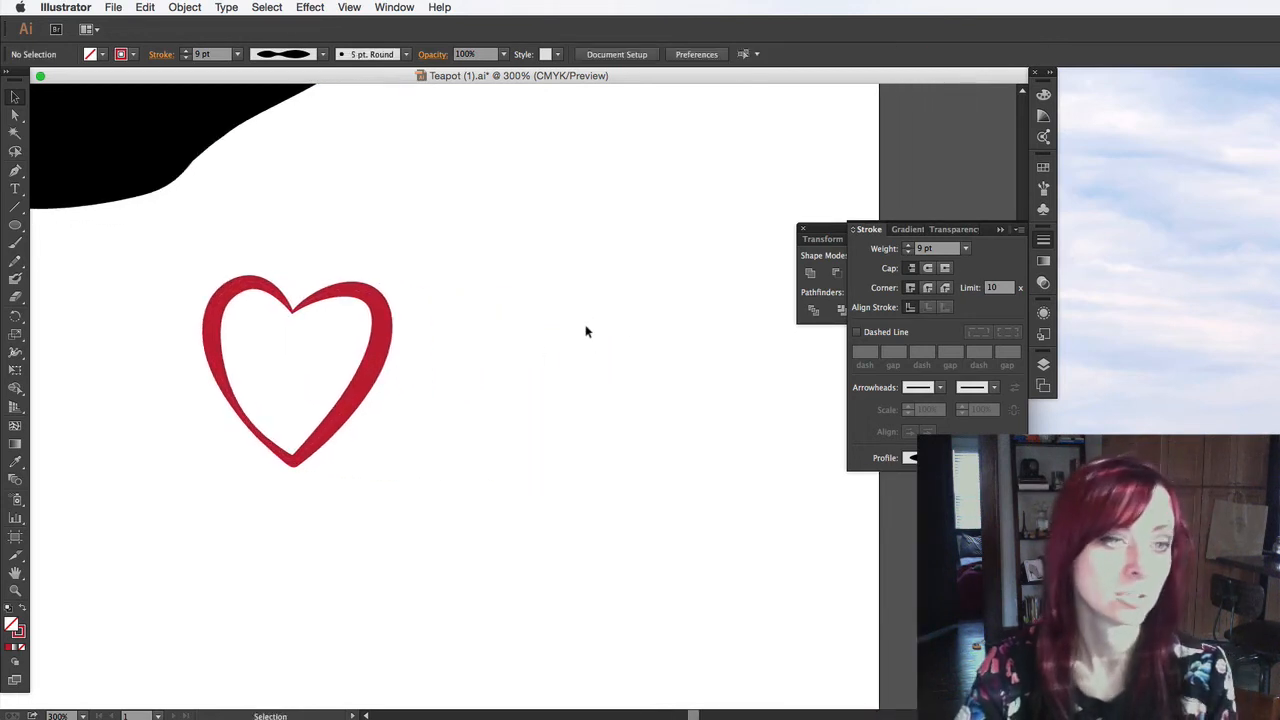
left_click_drag(604, 331, 566, 294)
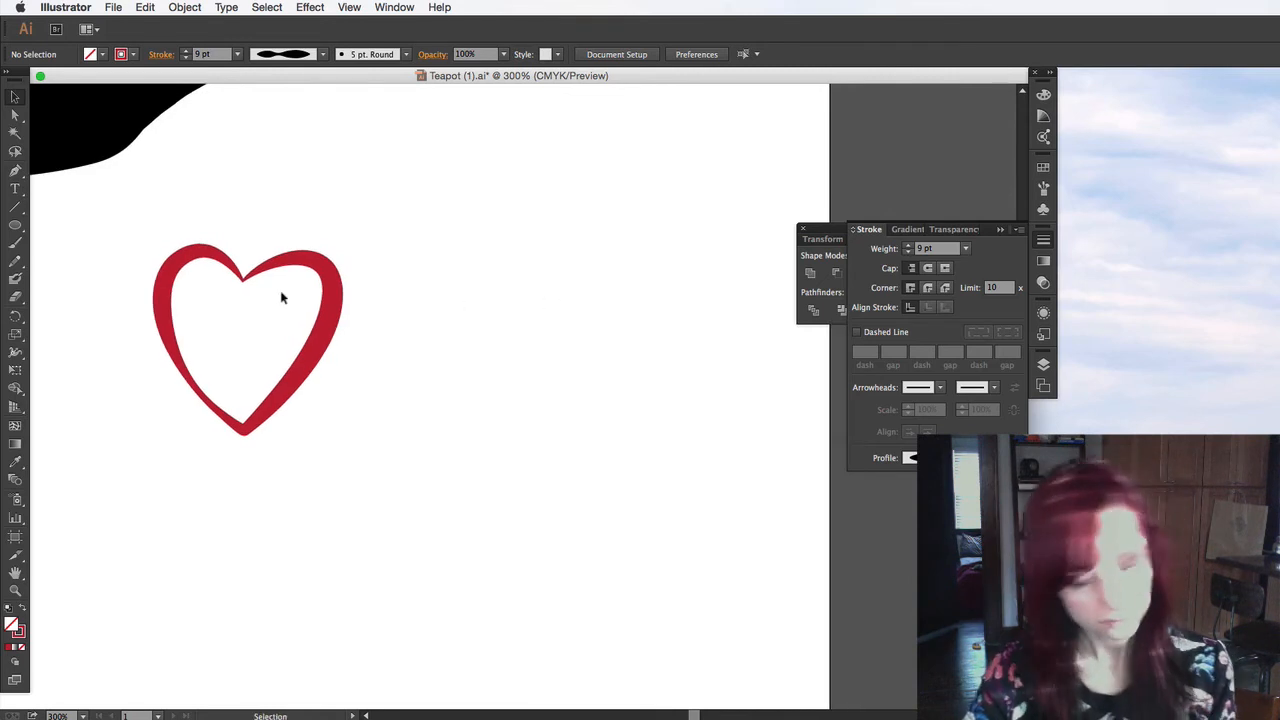
left_click(200, 263)
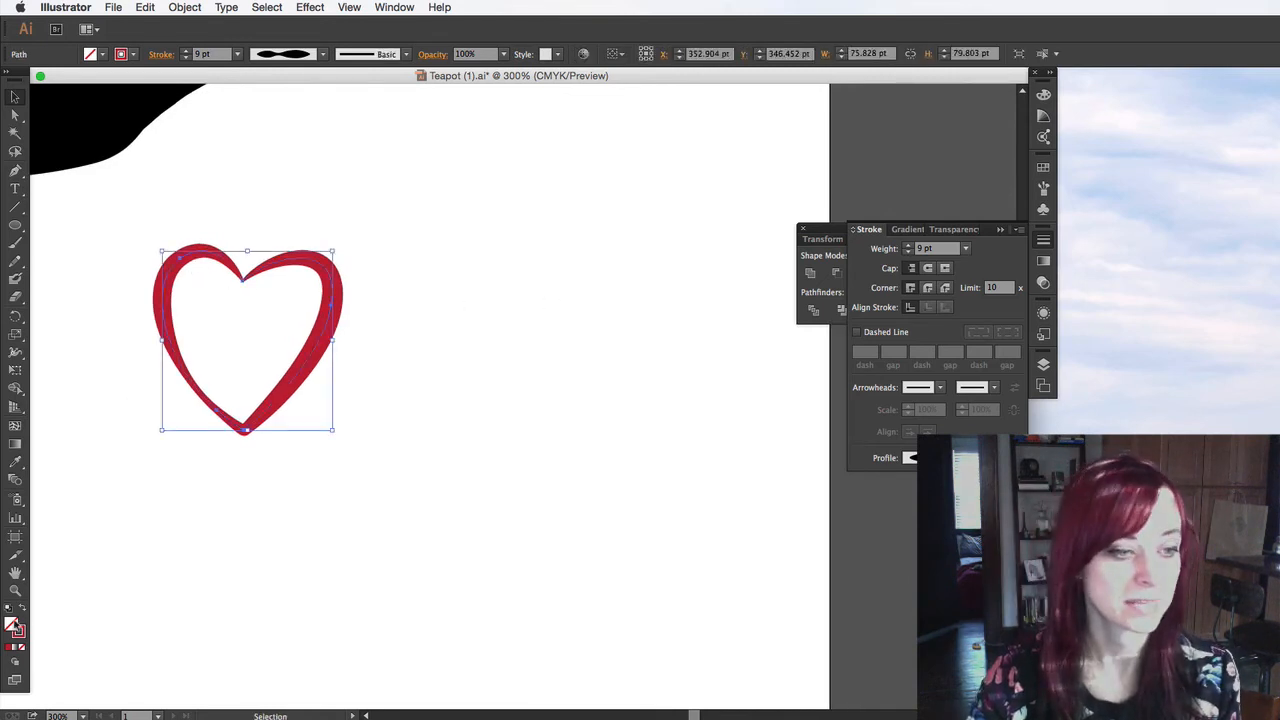
double_click(16, 627)
mouse_move(543, 417)
left_mouse_down()
mouse_move(560, 437)
mouse_move(548, 437)
left_mouse_up()
left_click(745, 297)
left_click(485, 283)
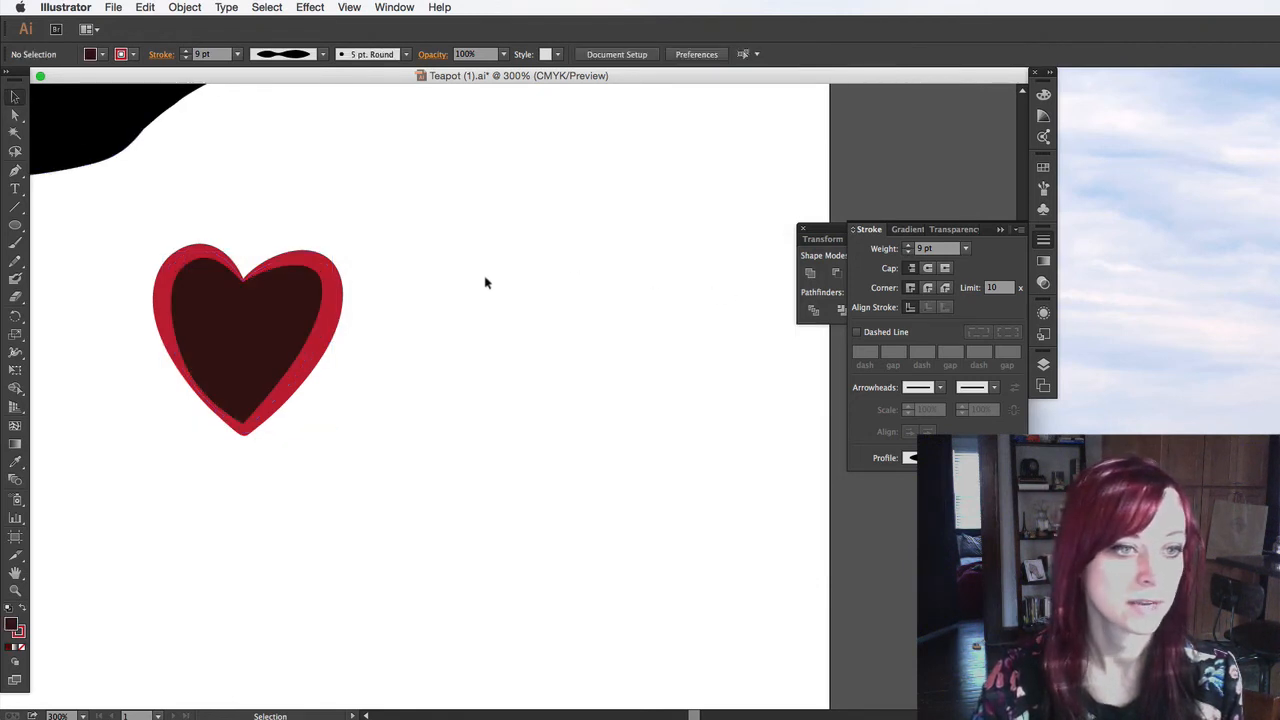
Draw a circle about 51 pt in diameter in the empty area beside the heart, and remove its stroke.
scroll(545, 412, "down", 3)
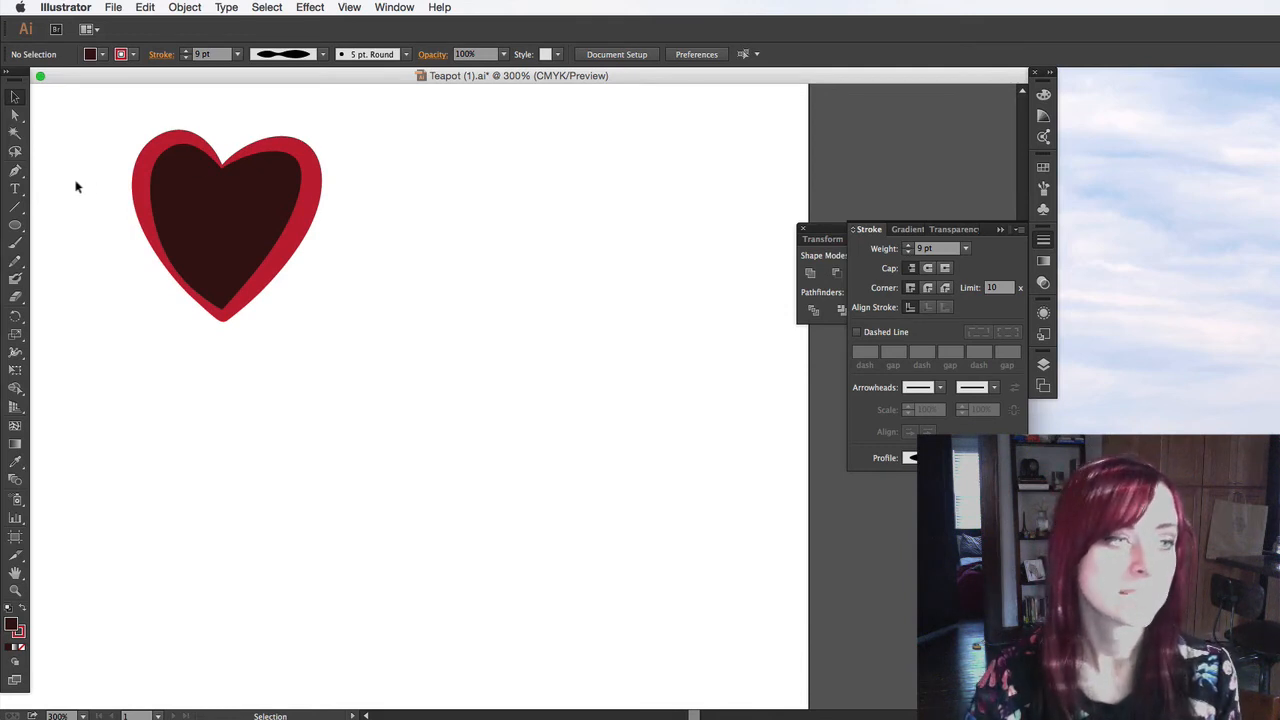
left_click(15, 225)
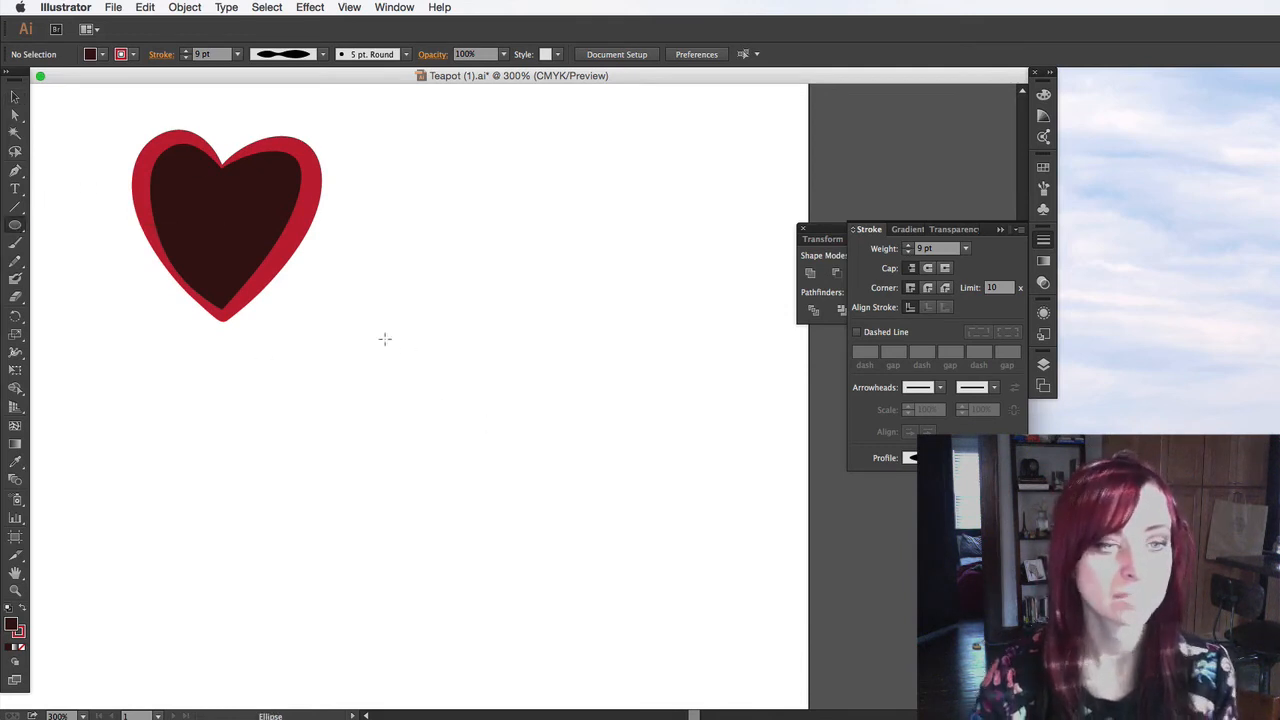
left_click_drag(15, 225, 50, 265)
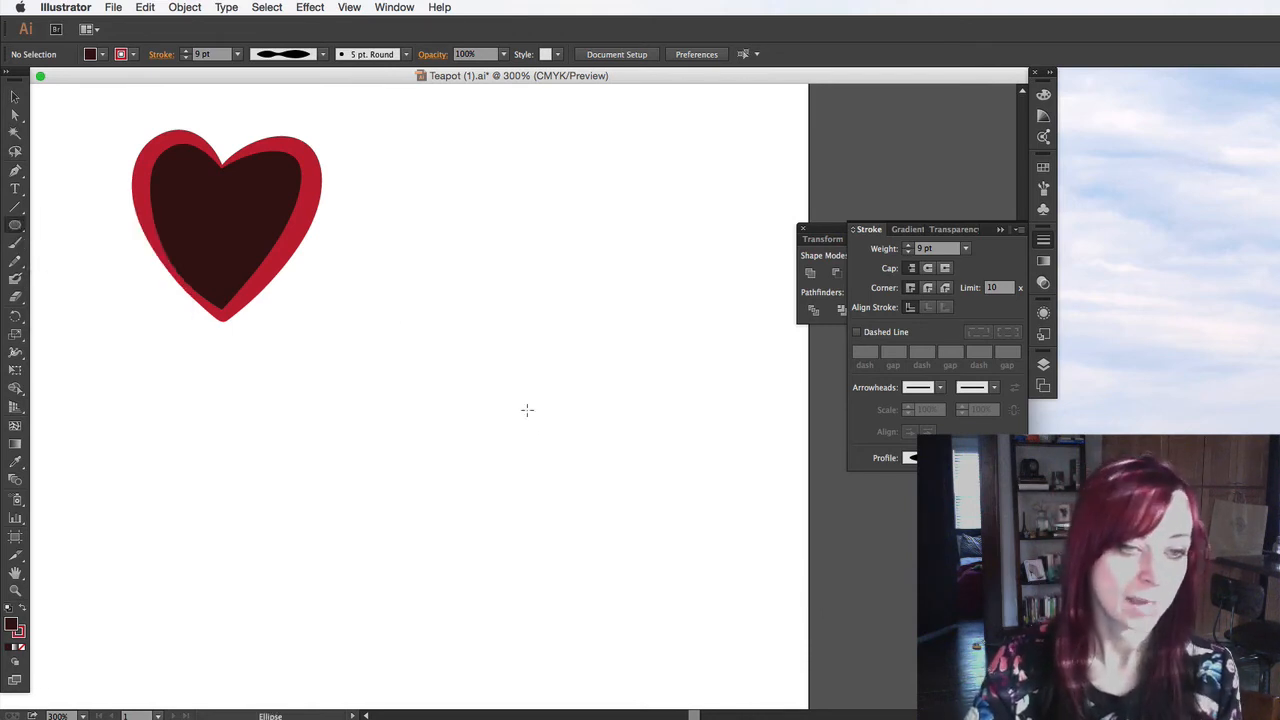
left_click_drag(376, 326, 493, 441)
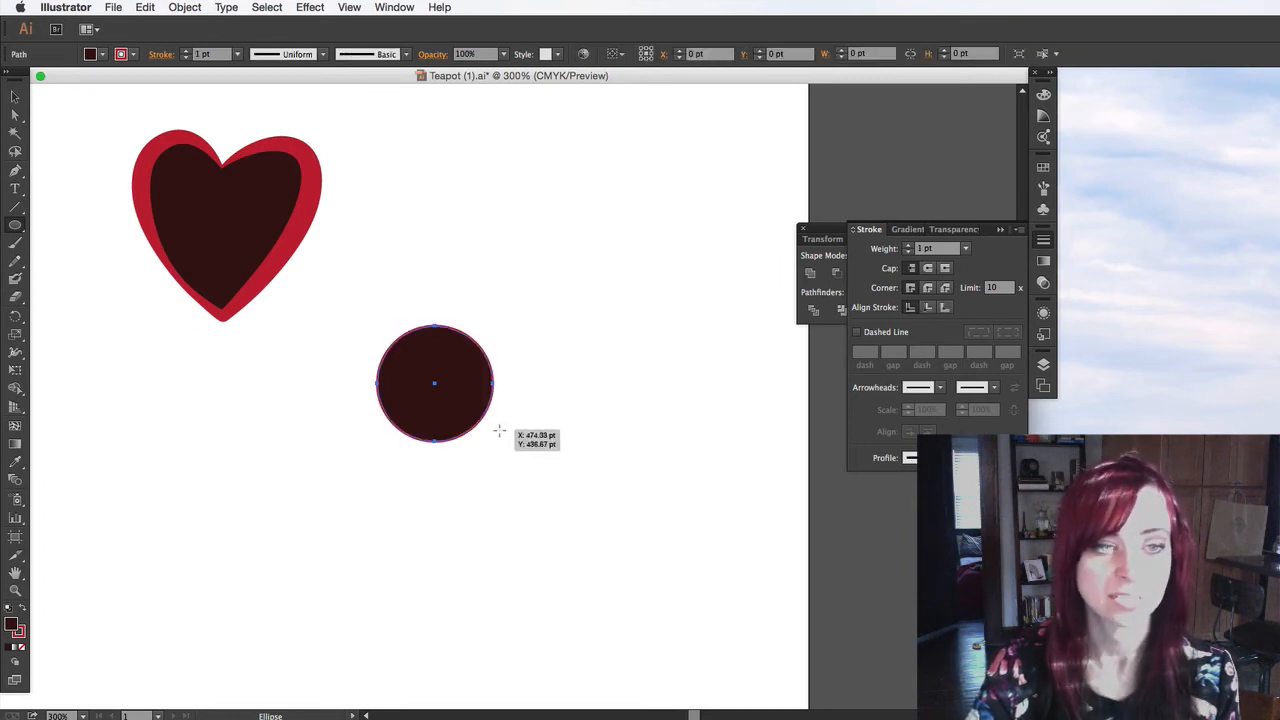
key("v")
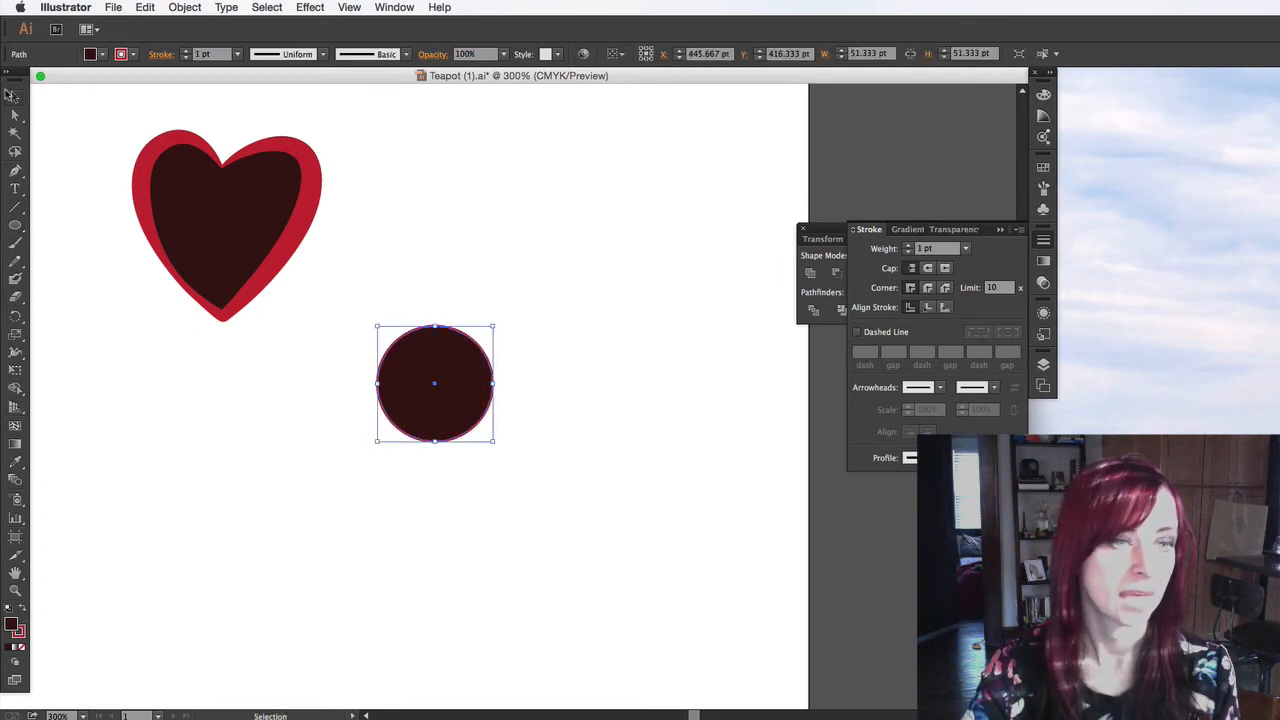
left_click(21, 647)
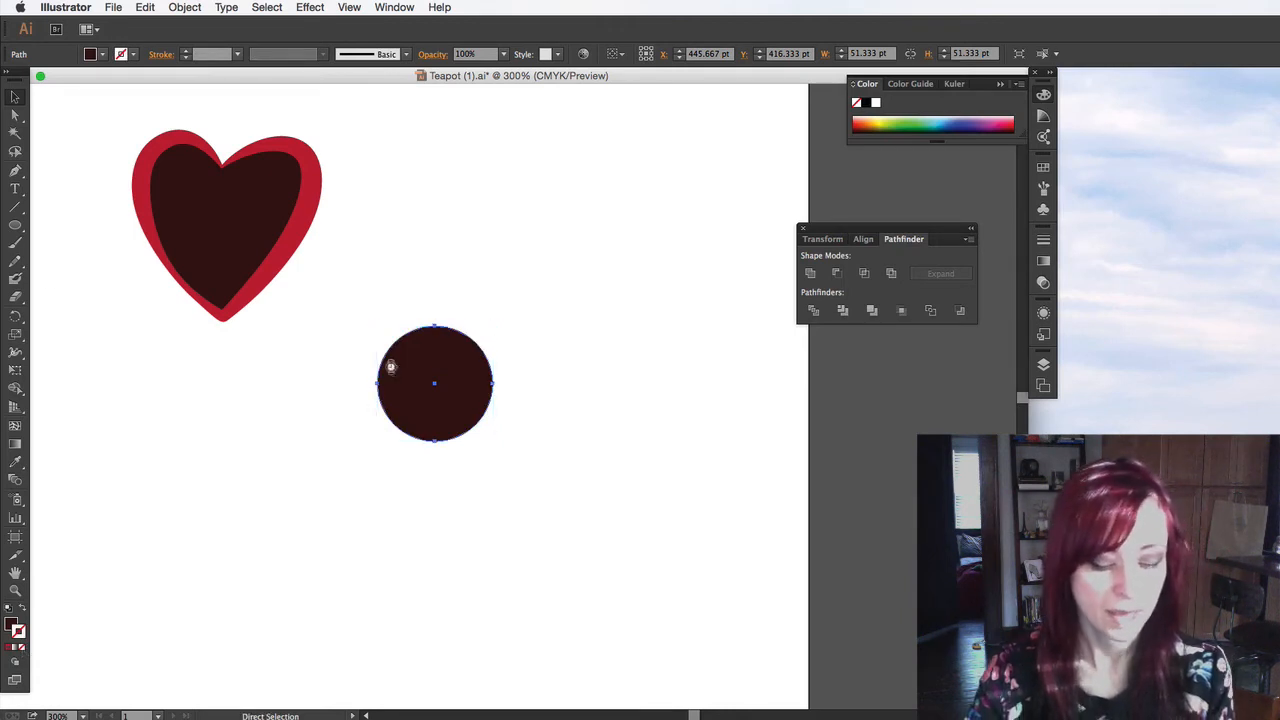
Duplicate the dark circle to its right so the two overlap, keeping the copy level with the original.
left_click_drag(434, 383, 550, 400)
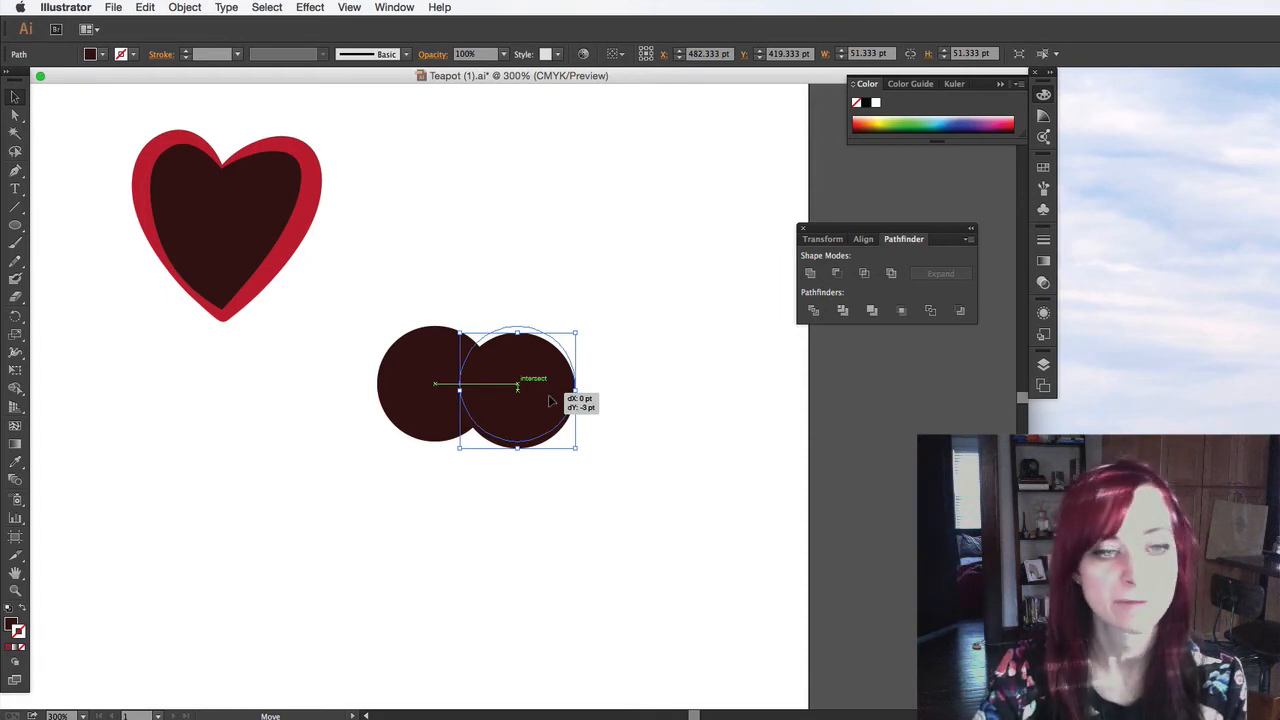
mouse_move(549, 400)
left_mouse_down()
mouse_move(558, 416)
mouse_move(557, 387)
left_mouse_up()
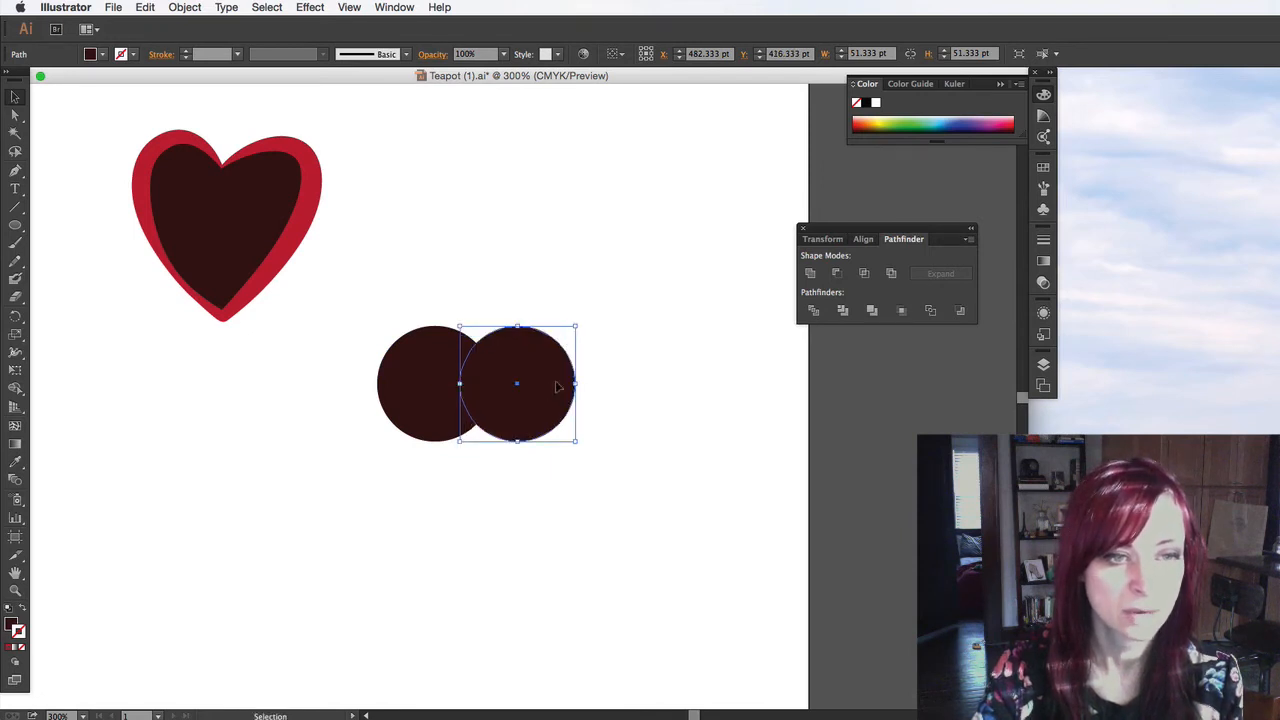
scroll(437, 97, "down", 1)
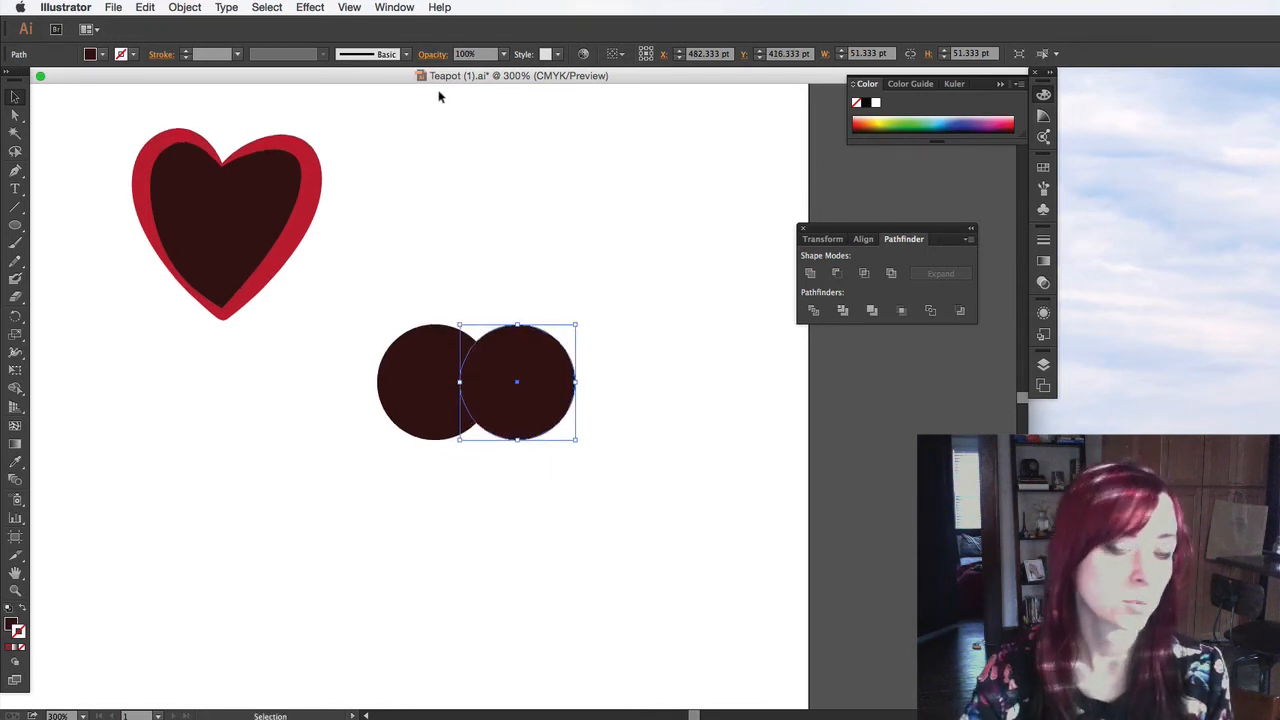
Show the rulers and place a horizontal guide along the top edge of the two circles.
left_click(349, 7)
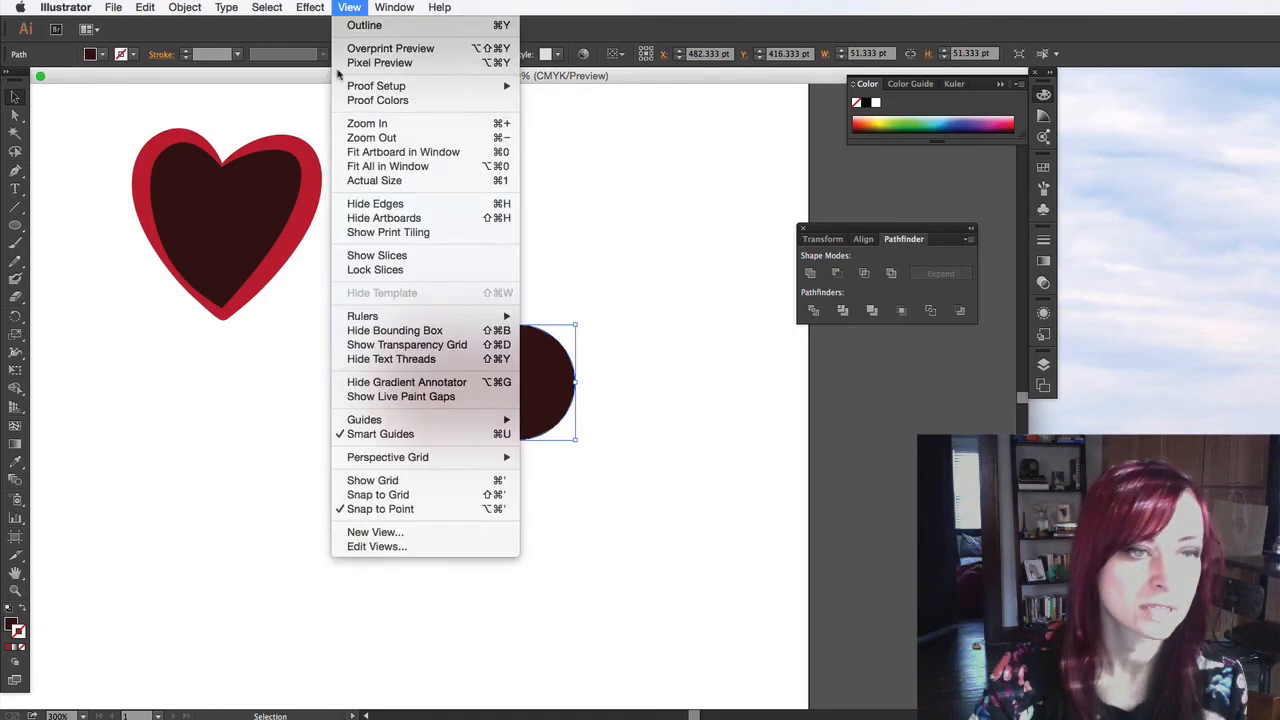
mouse_move(470, 318)
left_click(568, 318)
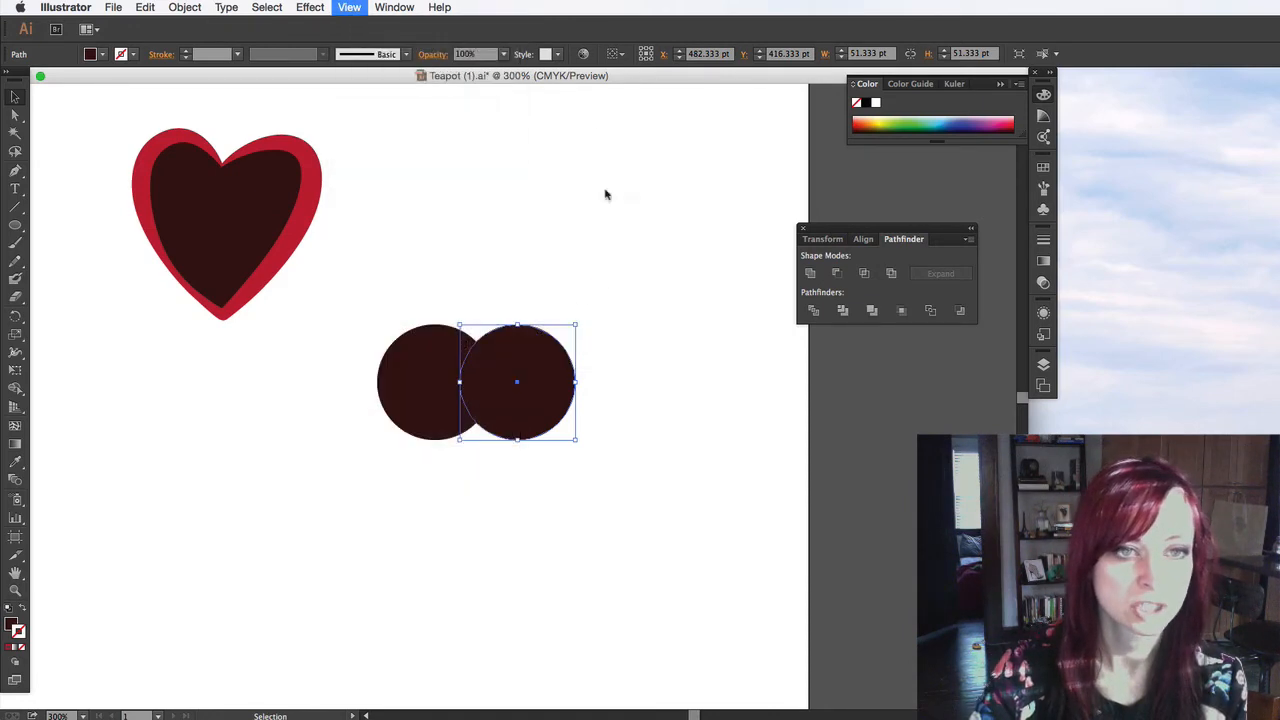
left_click_drag(588, 88, 590, 325)
left_click(630, 354)
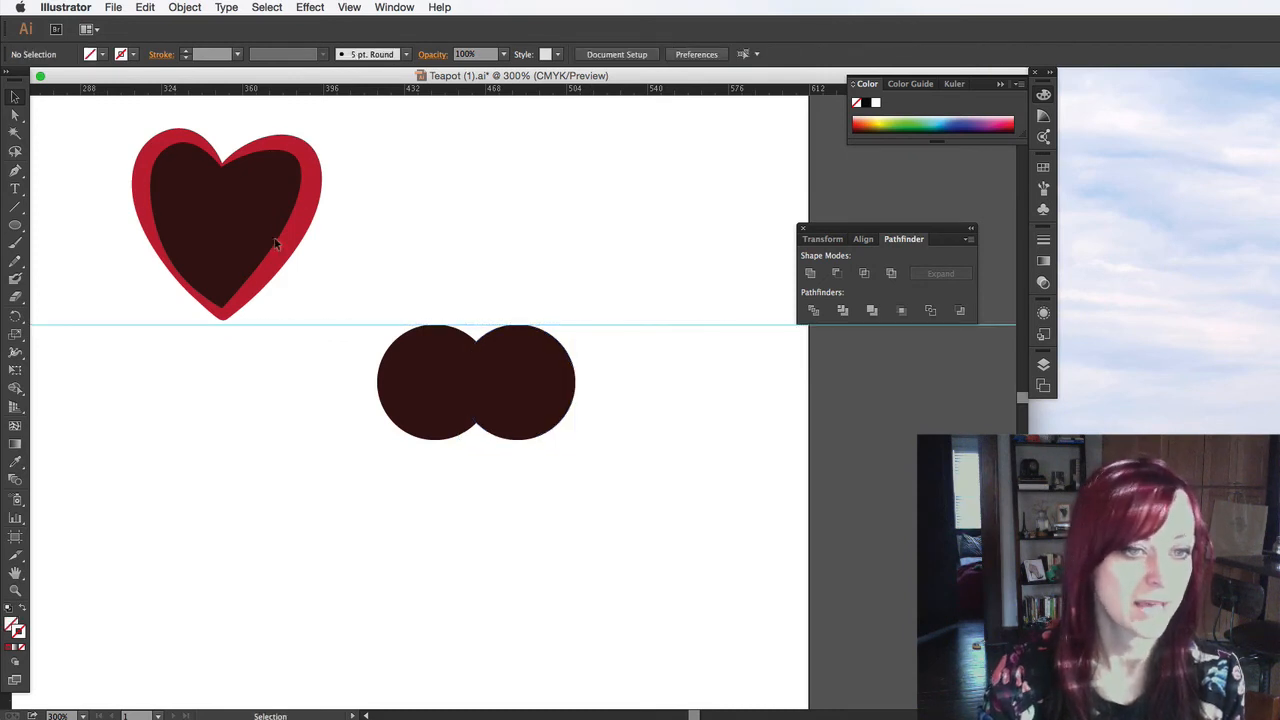
Draw a closed downward-pointing triangle under the two circles with the Pen tool, and fill it with the circles' dark color.
left_click(15, 170)
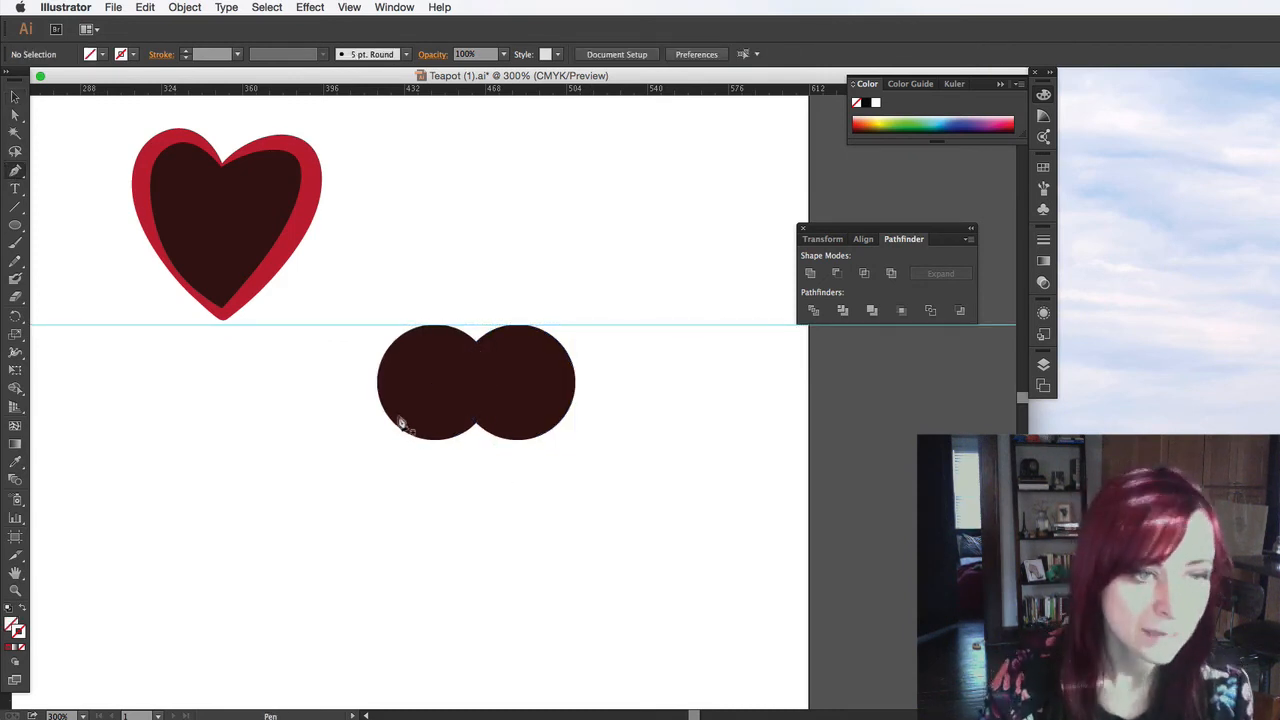
left_click_drag(384, 412, 473, 510)
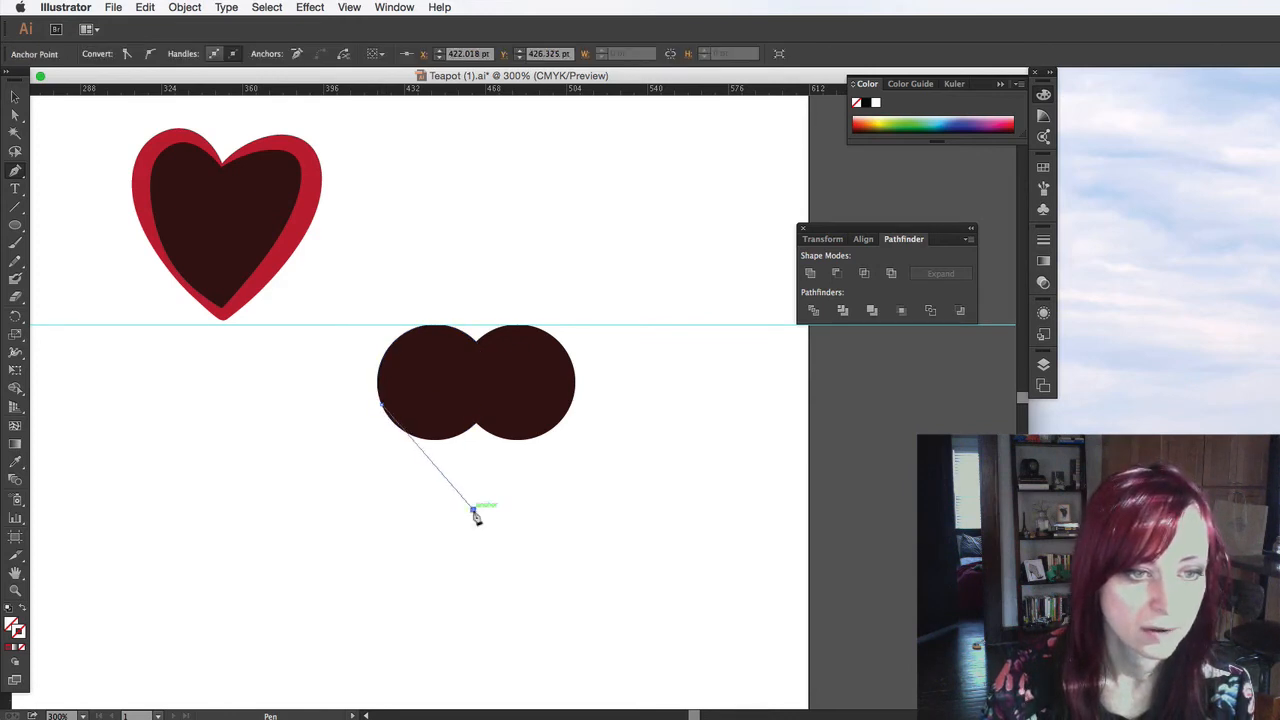
left_click(574, 405)
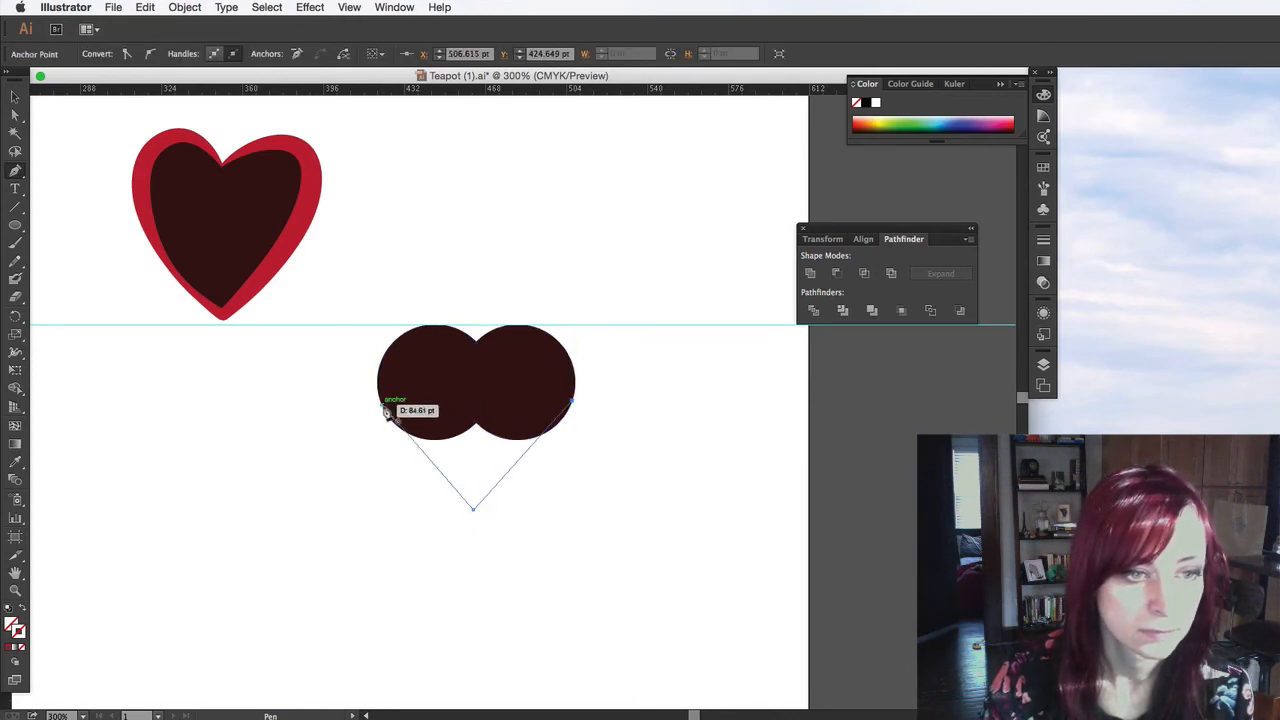
left_click(15, 96)
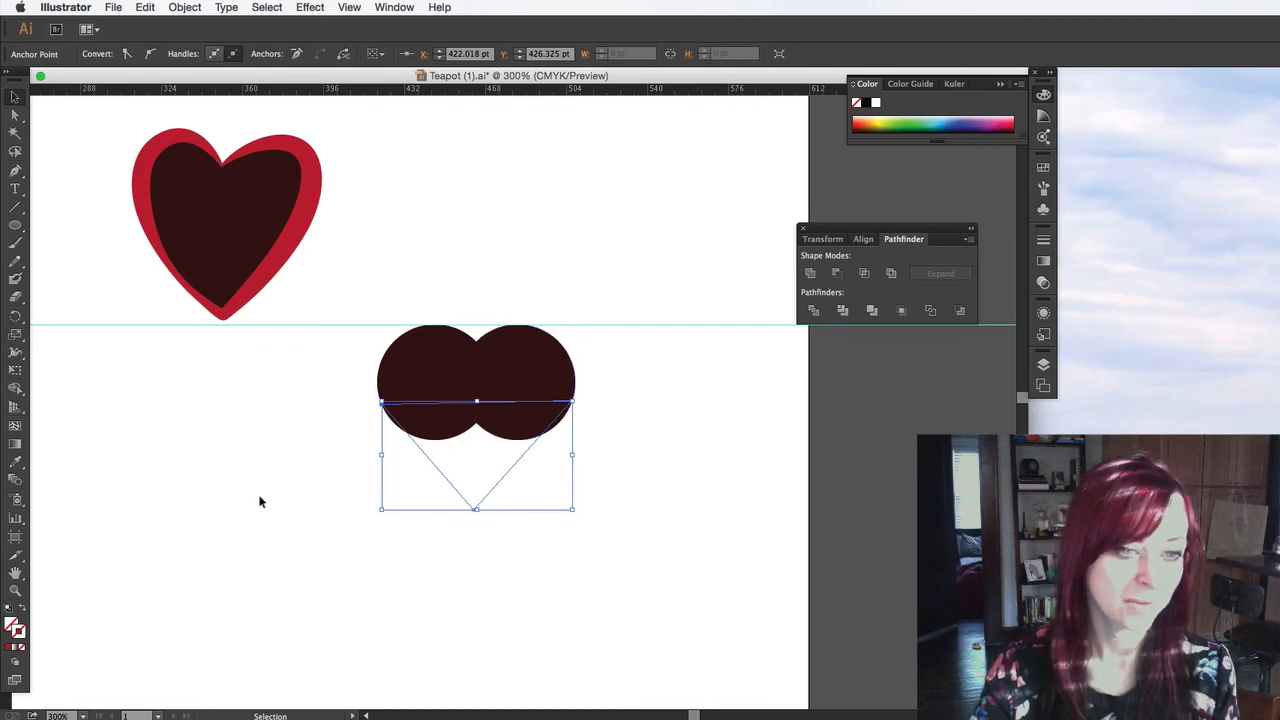
left_click(15, 462)
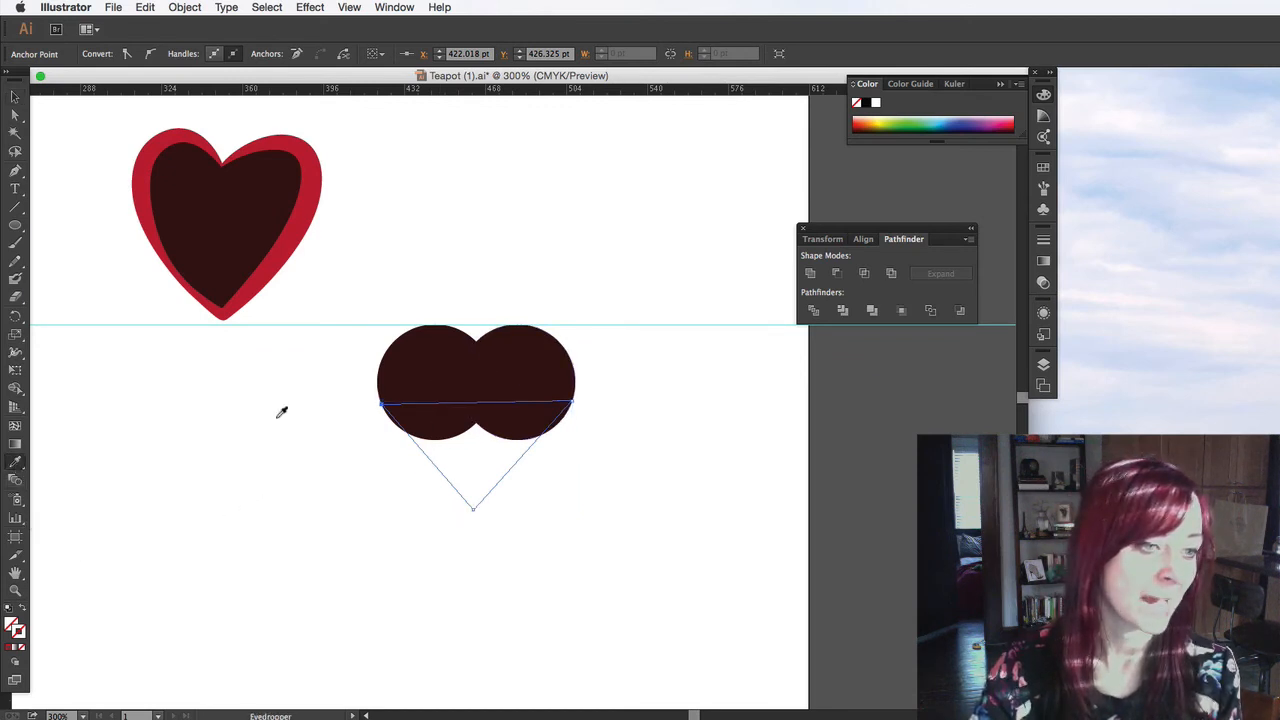
left_click(424, 349)
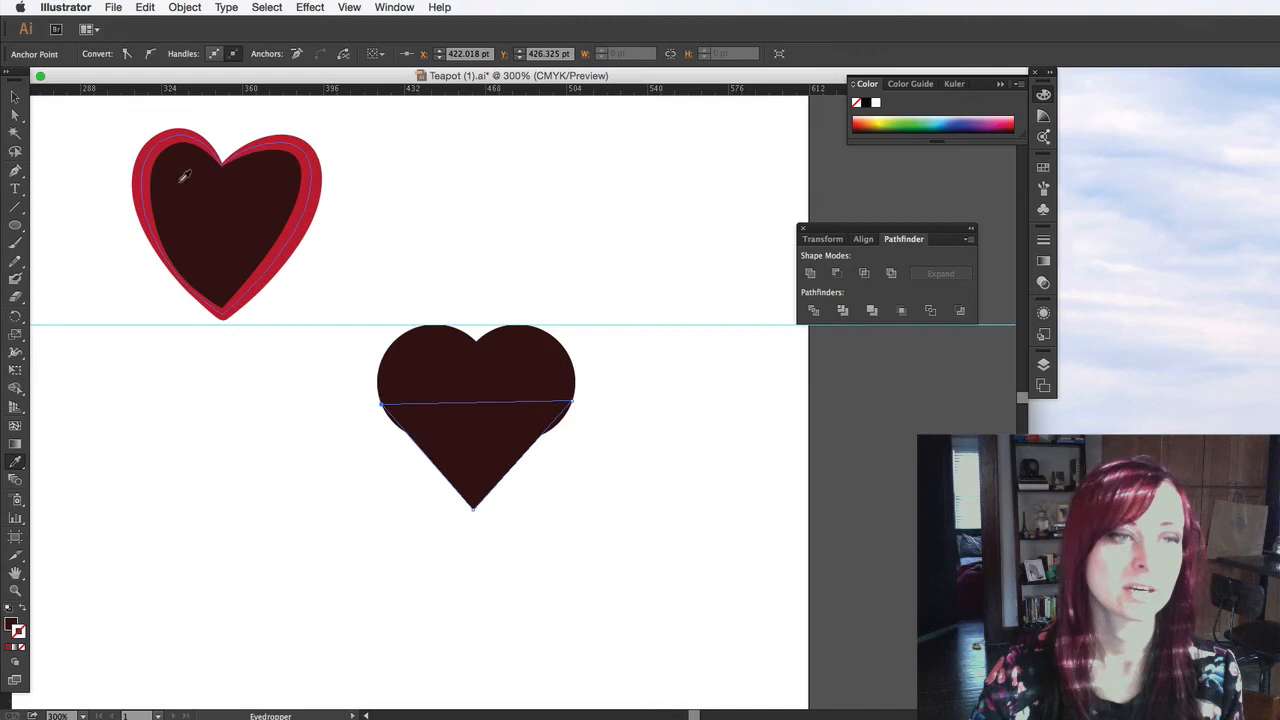
Stretch the triangle downward to lengthen the heart's point, and nudge the triangle to fit against the circles.
left_click(15, 97)
left_click_drag(477, 512, 474, 531)
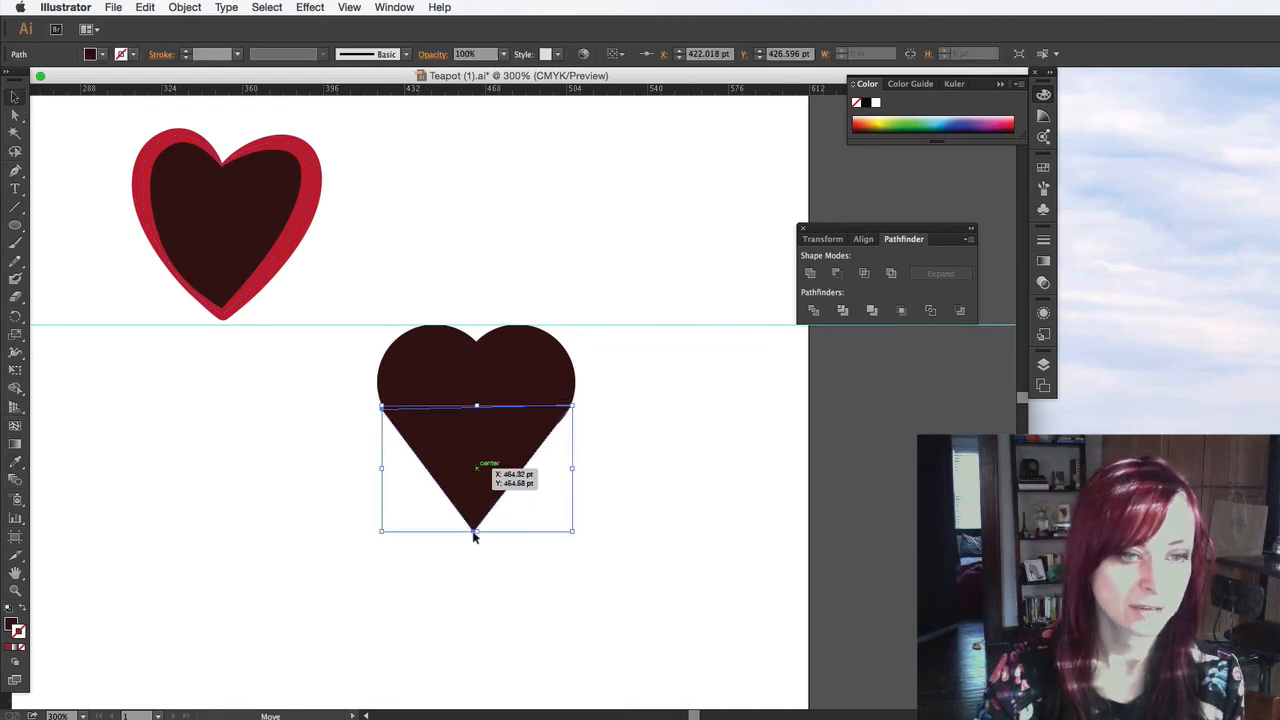
left_click(640, 517)
key("super+equal")
key("super+equal")
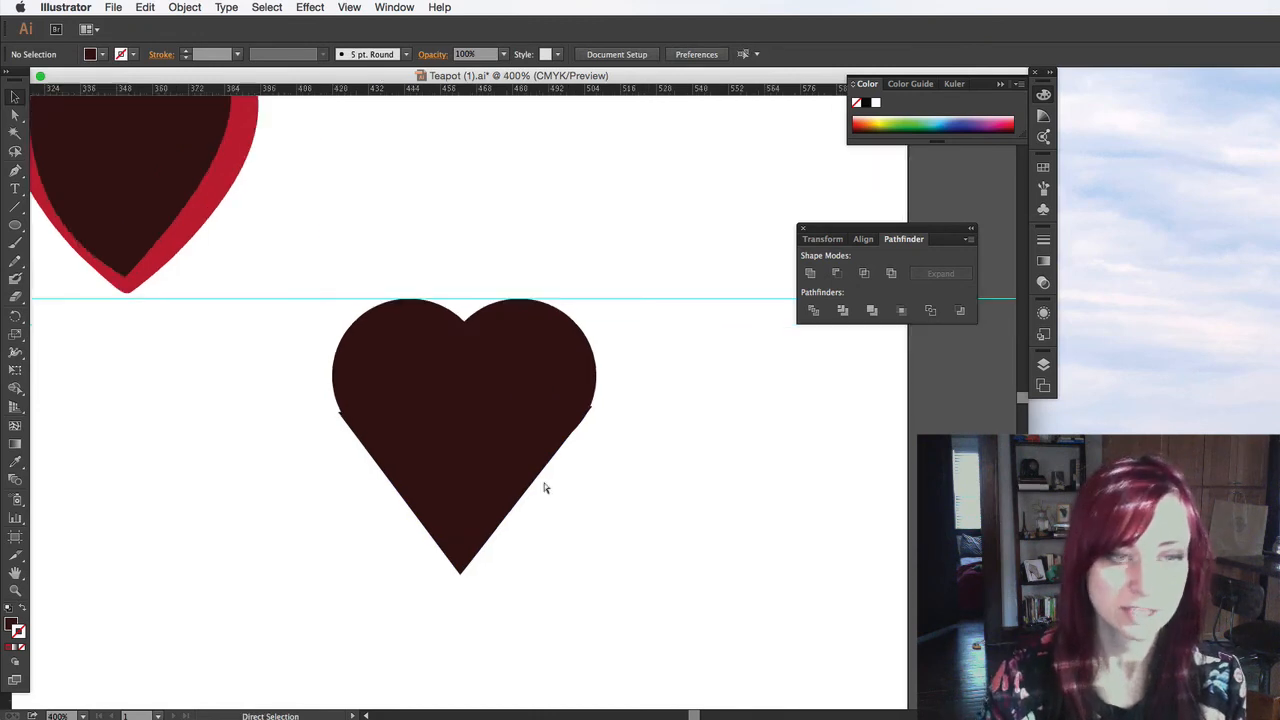
left_click_drag(543, 487, 531, 504)
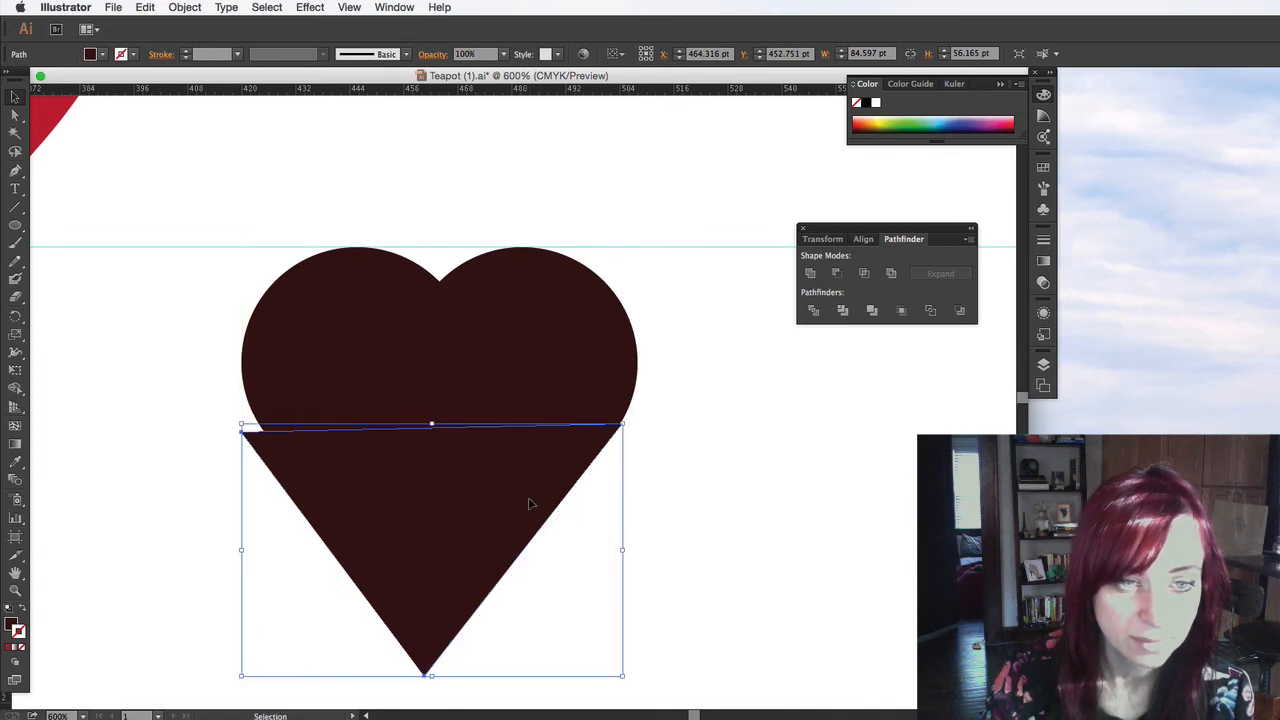
Level the triangle's upper corners on the circles' outer edges, and raise its tip to sit centered below the notch.
left_click(14, 116)
left_click_drag(617, 429, 614, 432)
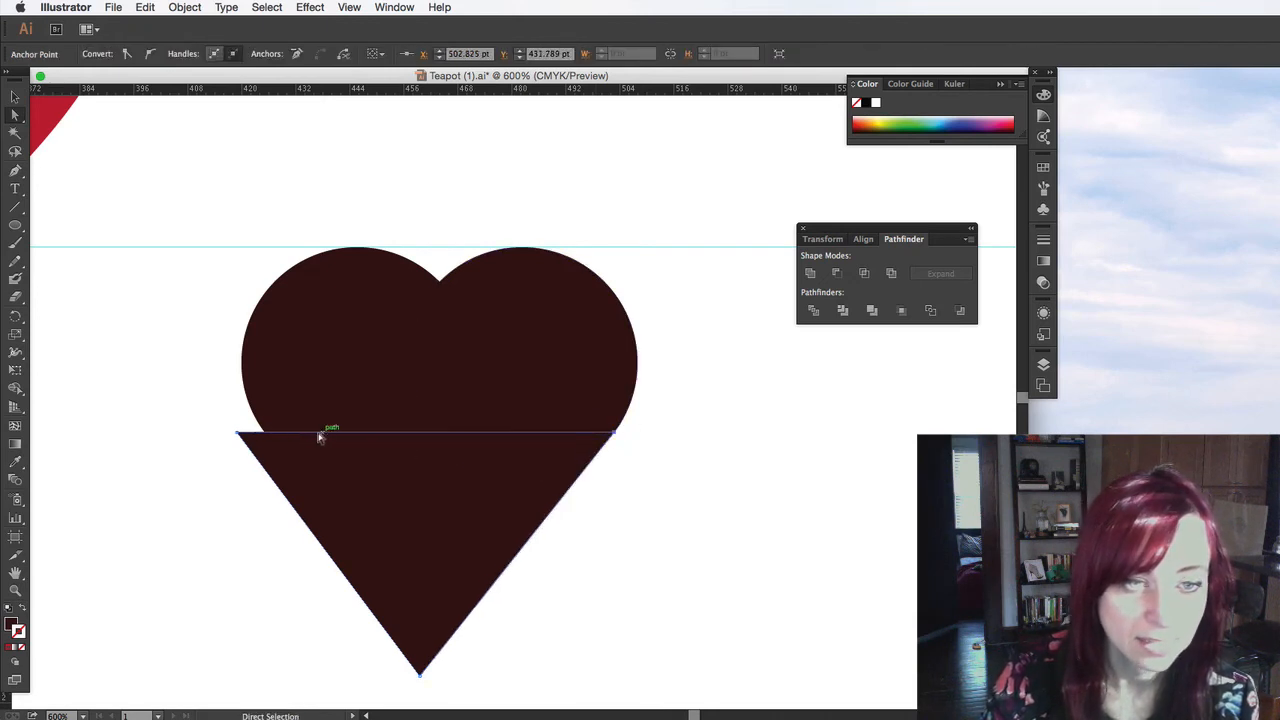
left_click_drag(245, 437, 262, 432)
left_click(466, 524)
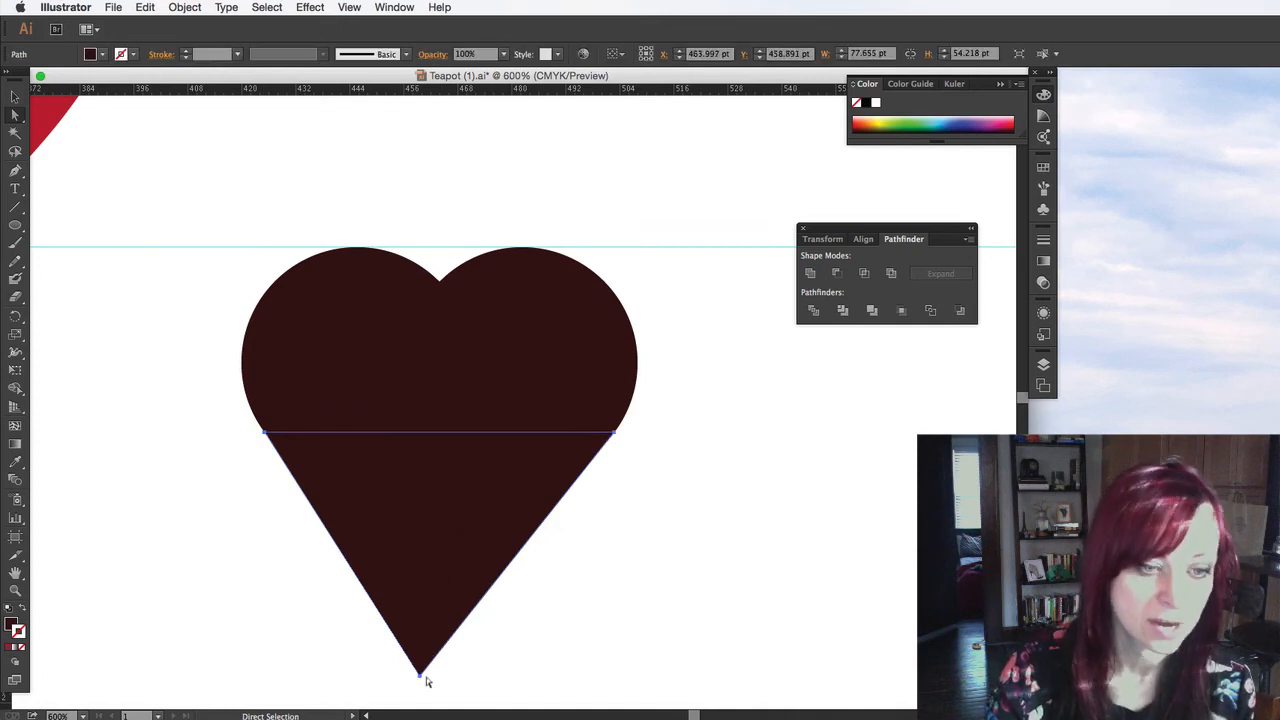
left_click_drag(425, 677, 439, 615)
key("ctrl+z")
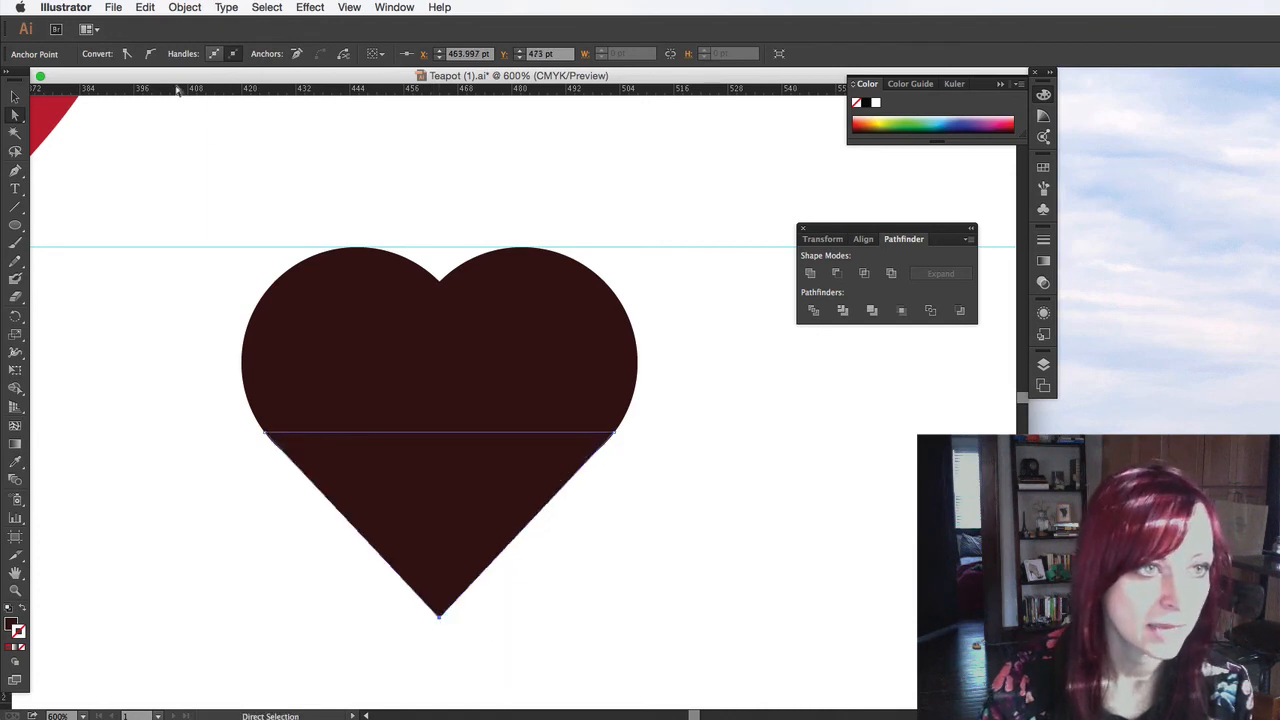
Shift the document window to expose the vertical ruler, and place a vertical guide through the heart's notch and tip.
left_click_drag(176, 76, 215, 76)
left_click_drag(45, 238, 479, 318)
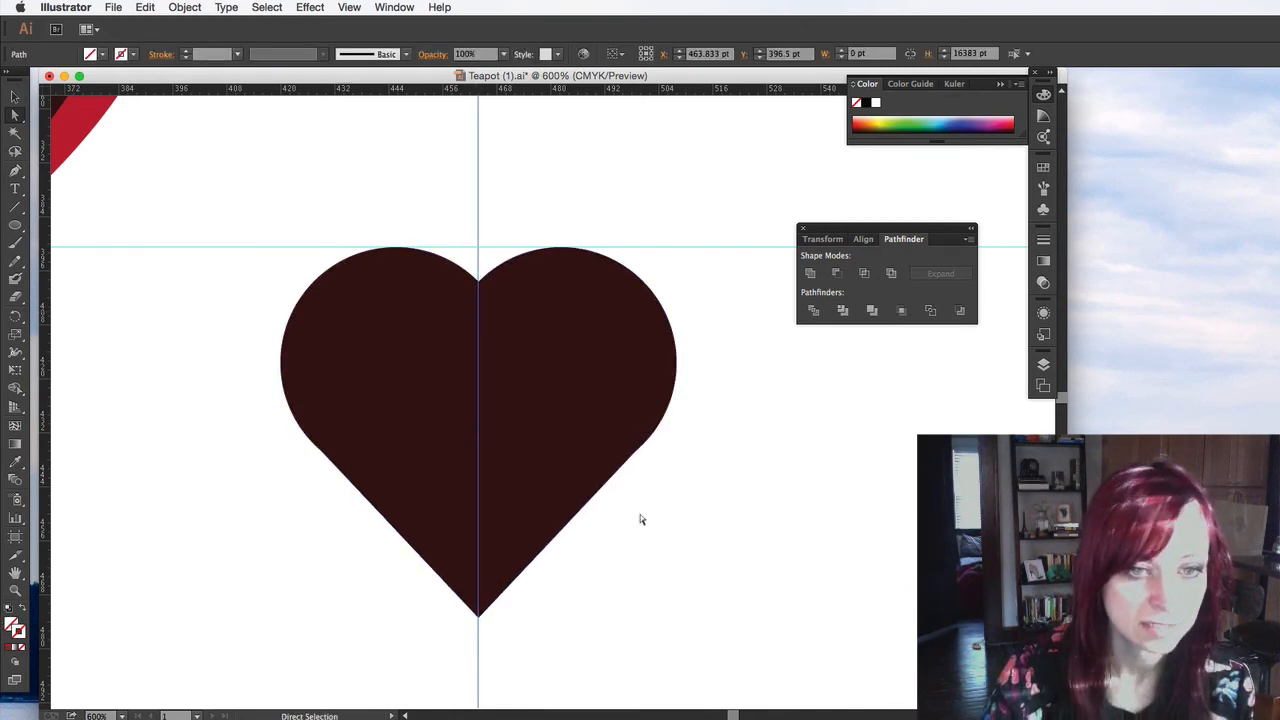
key("super+minus")
key("super+minus")
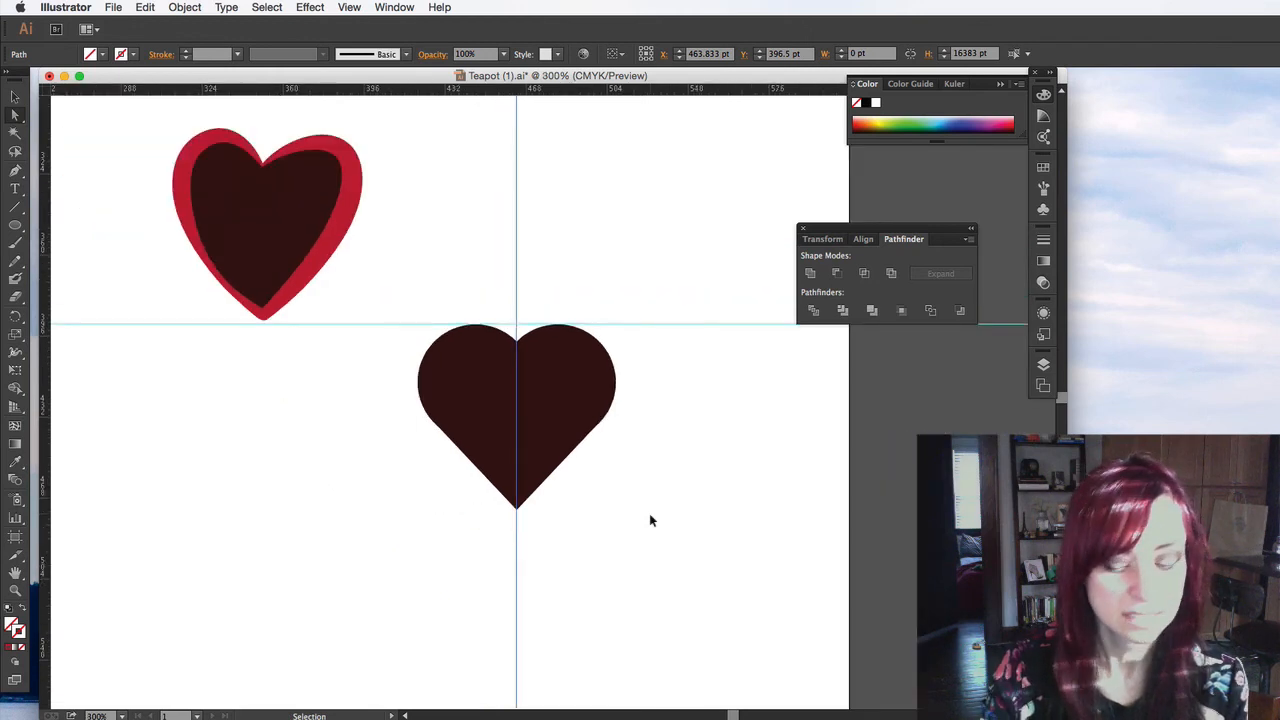
Select both circles and the triangle together, and unite them into a single heart shape with Pathfinder.
key("super+minus")
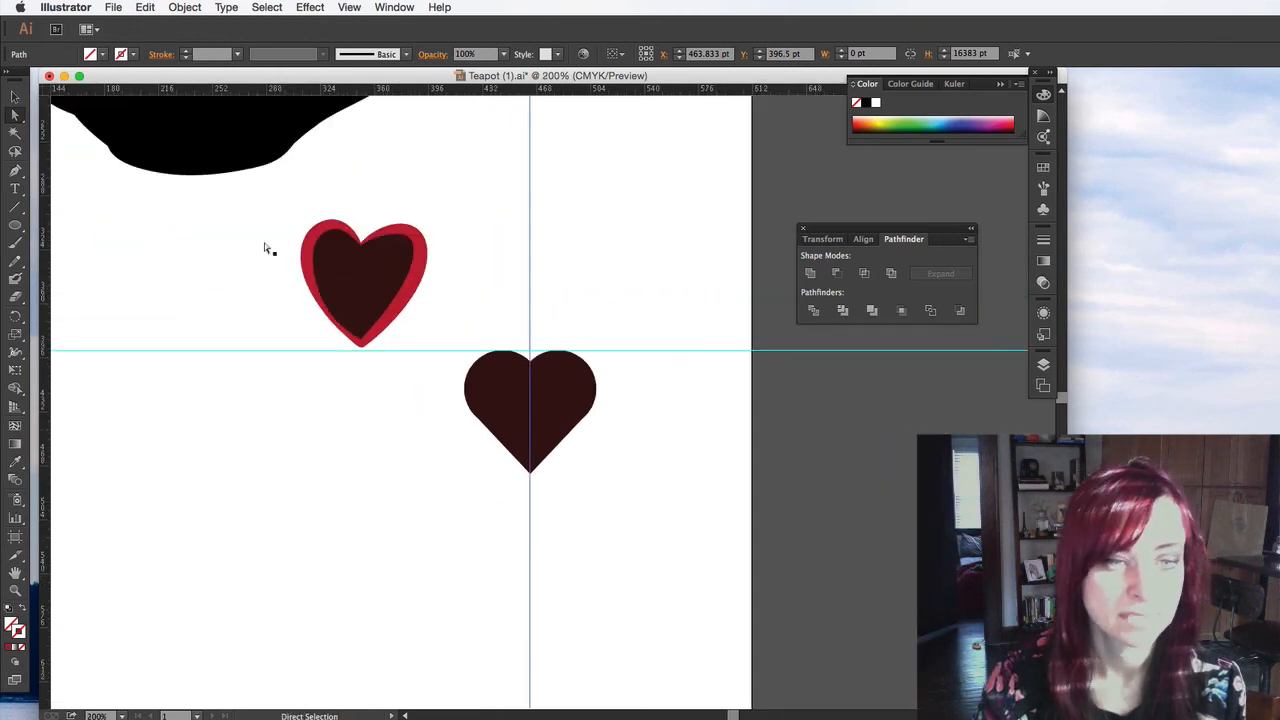
left_click(17, 96)
left_click(572, 391)
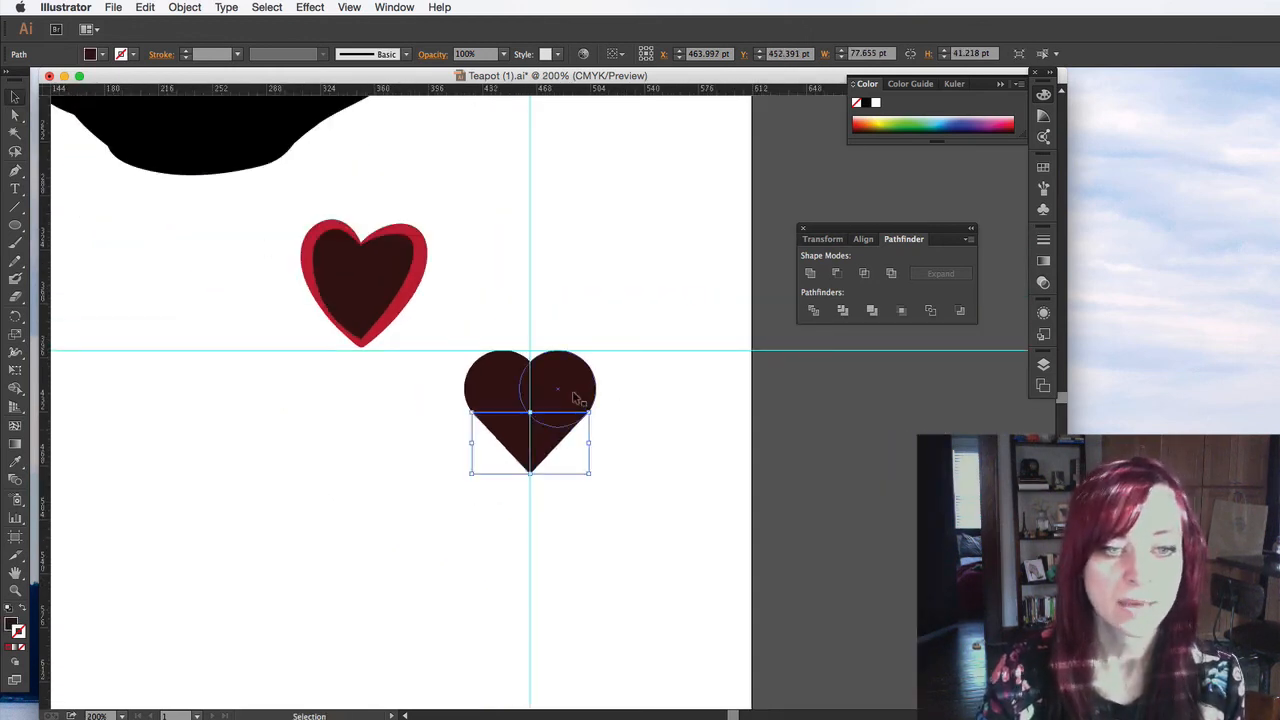
left_click(490, 397)
left_click(530, 460)
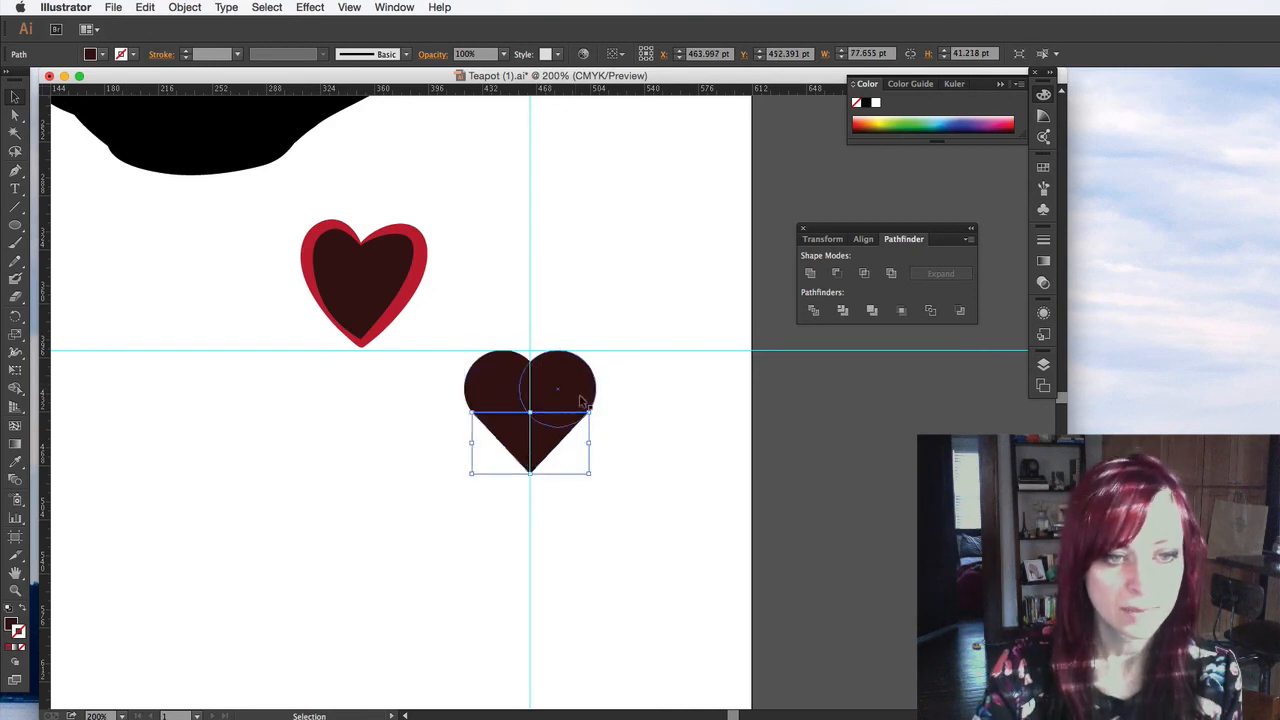
left_click(585, 403)
left_click(498, 394, "shift")
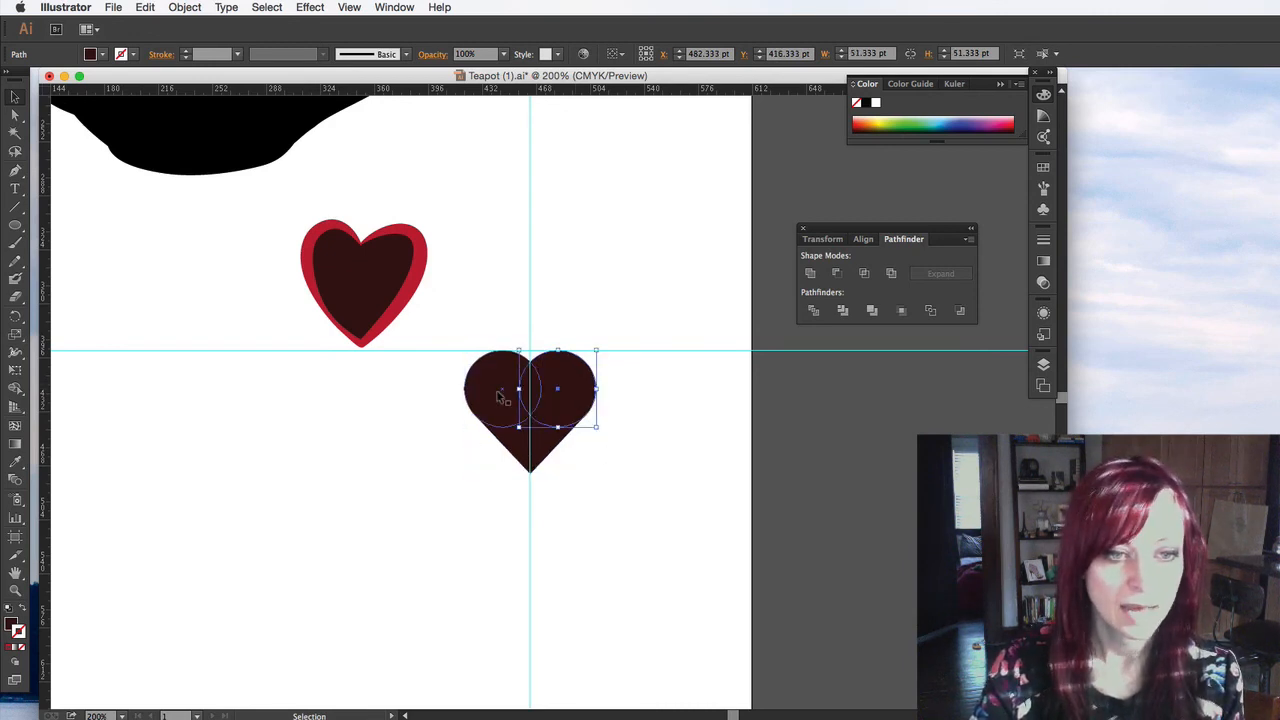
left_click(543, 459, "shift")
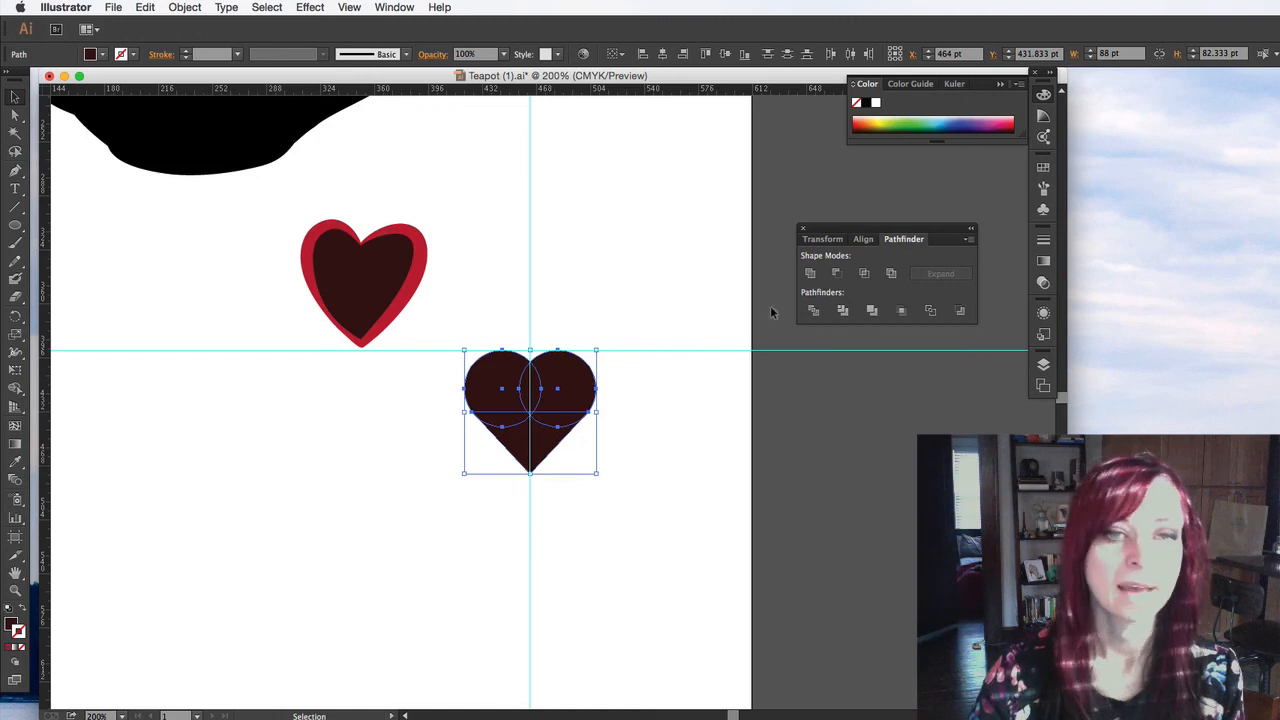
left_click(810, 273)
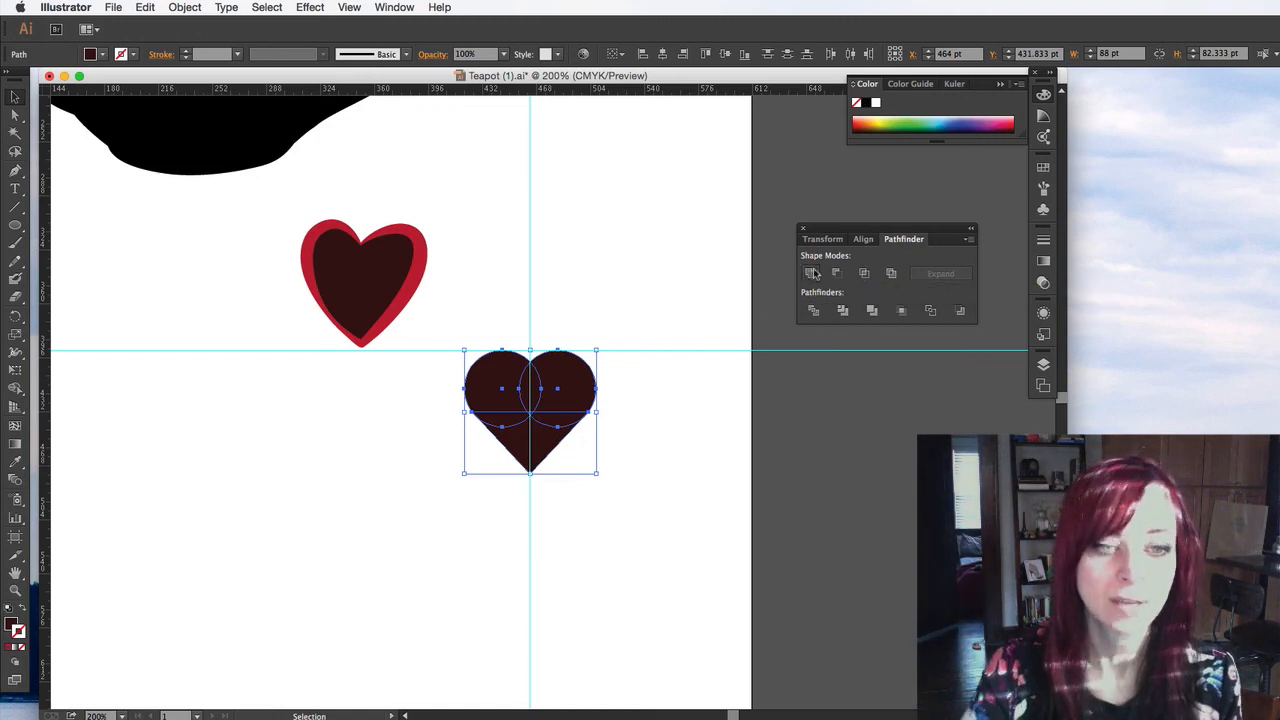
Move the united heart rightward until its left edge meets the vertical guide, and deselect it.
left_click(660, 490)
left_click_drag(574, 435, 628, 410)
left_click(667, 475)
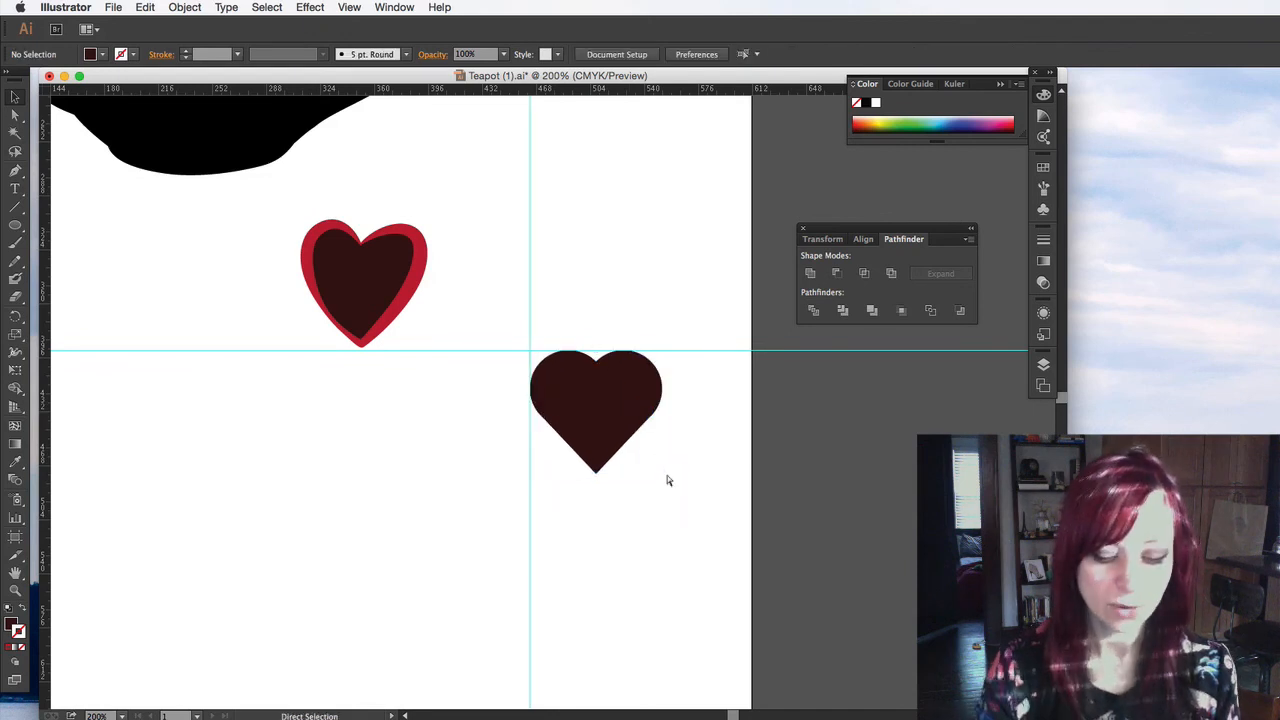
Raise the united heart so it sits beside the red-outlined heart with its tip at the horizontal guide.
key("super+minus")
key("super+minus")
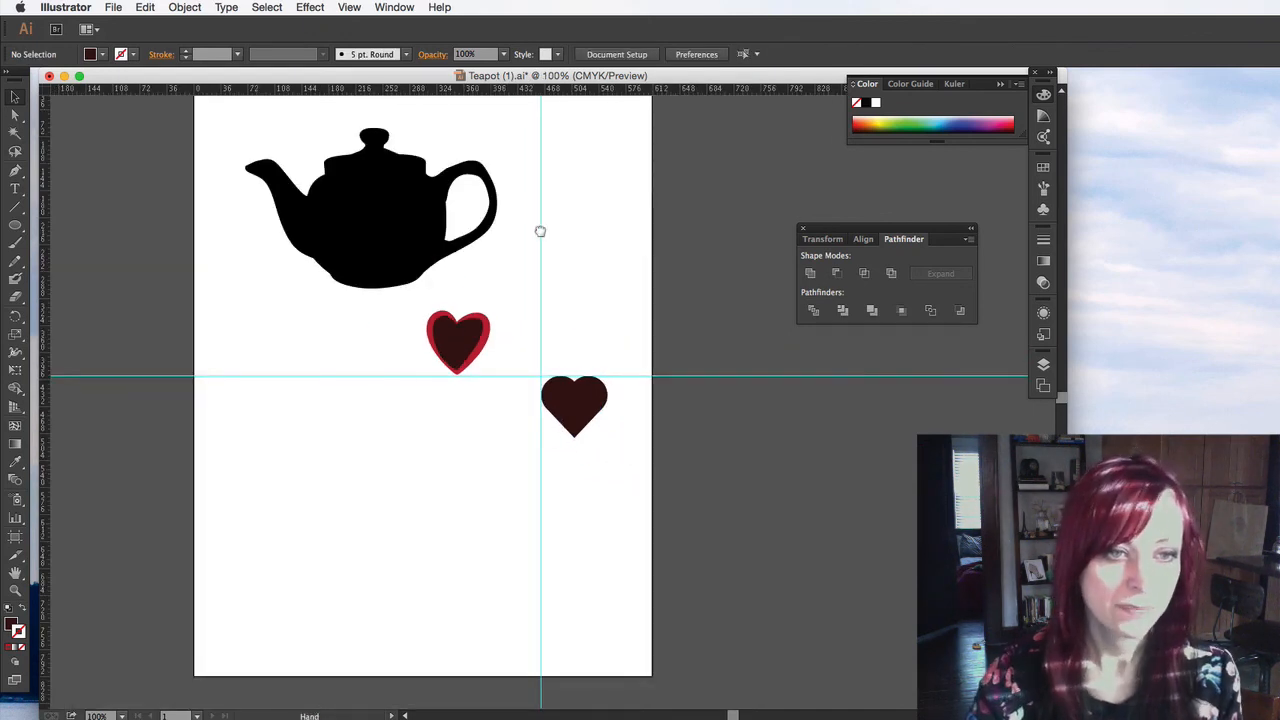
left_click_drag(540, 229, 583, 303)
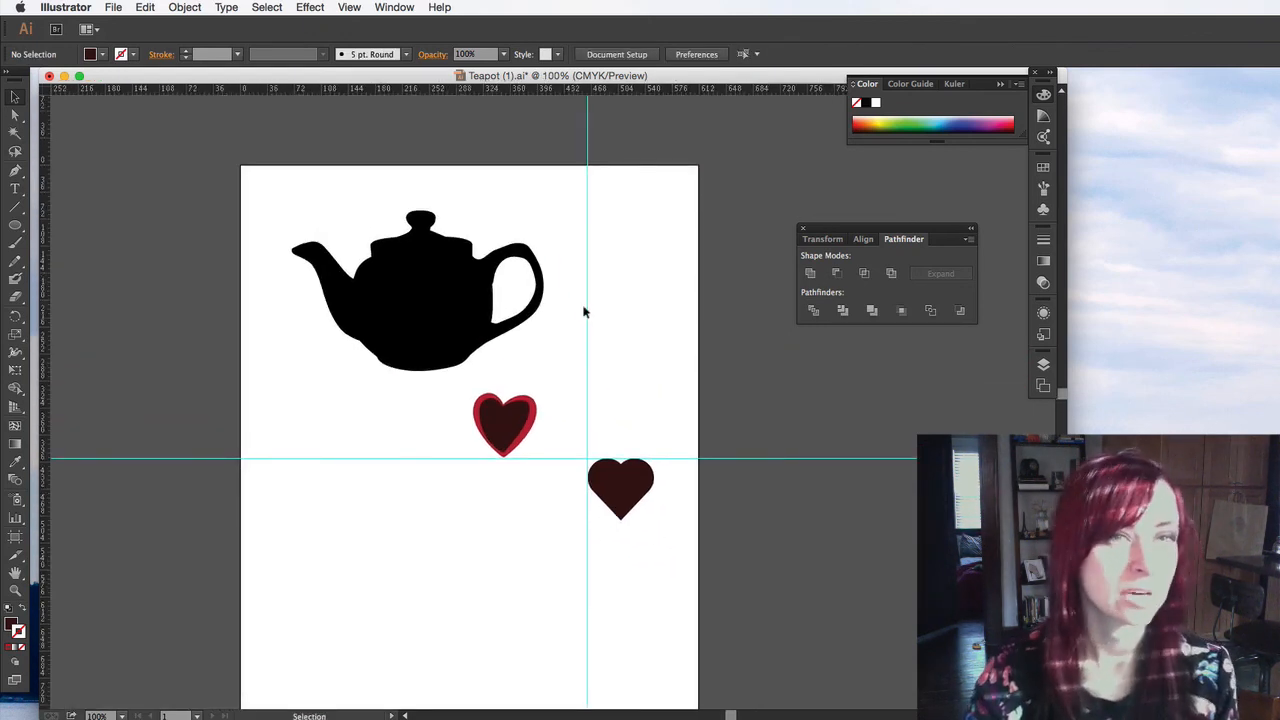
scroll(585, 312, "right", 1)
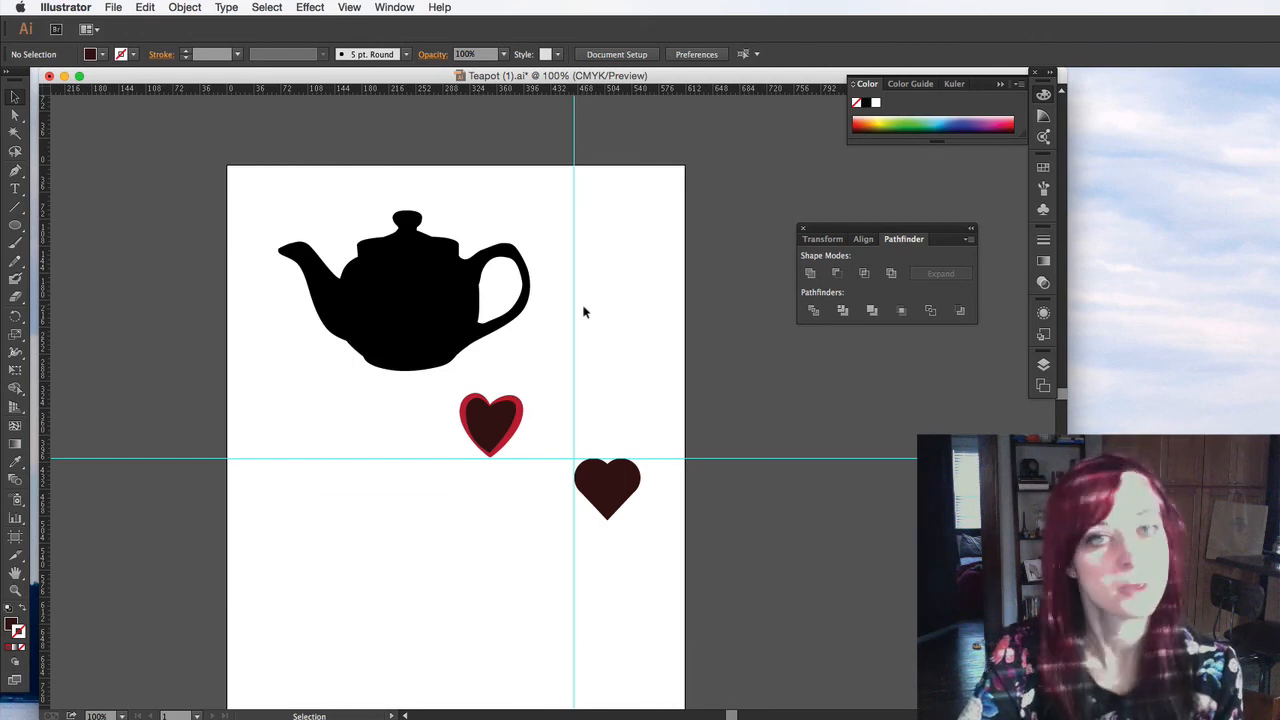
left_click_drag(623, 489, 624, 425)
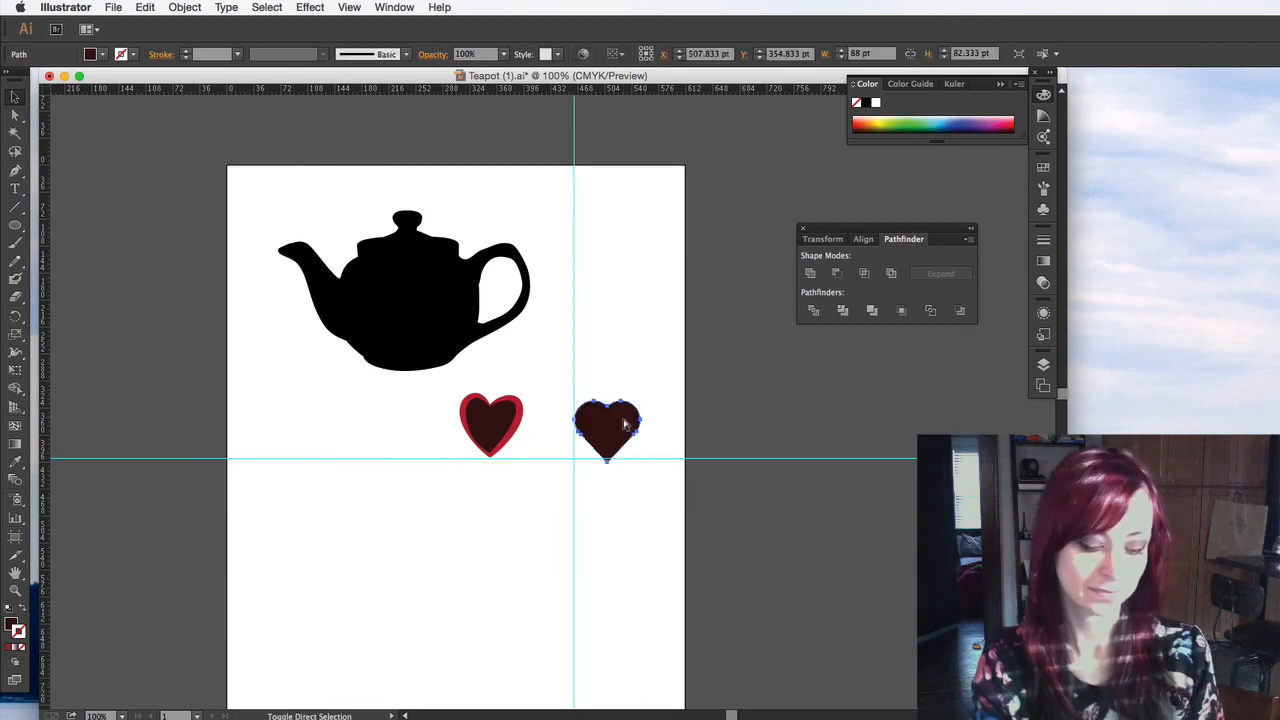